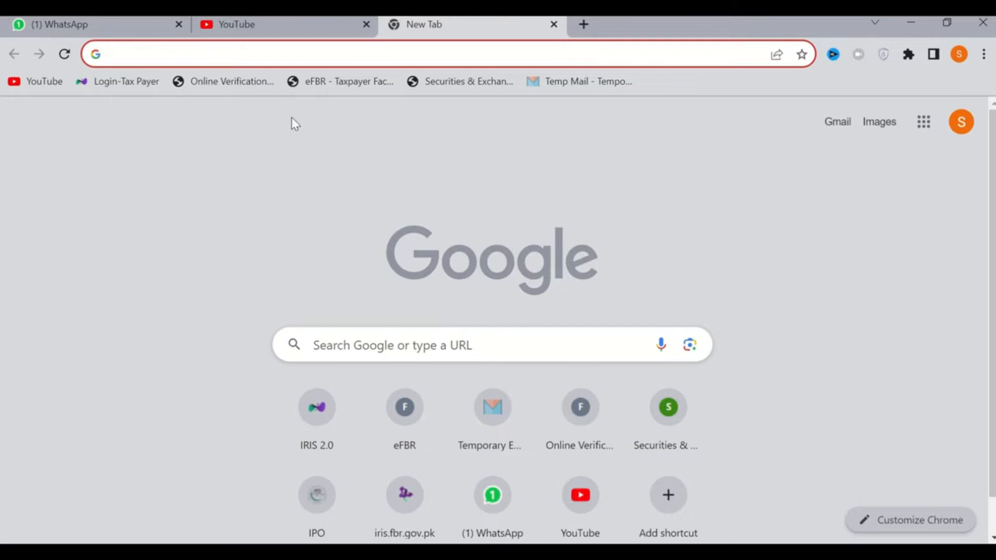
Open the FBR IRIS tax portal at iris.fbr.gov.pk
text(iri)
key(Return)
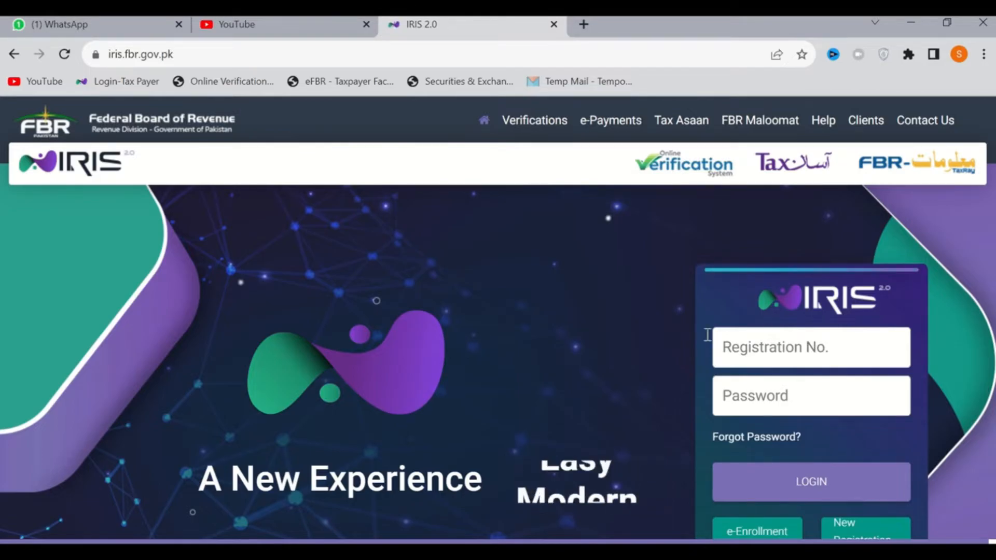
Look through the IRIS home page sections, including online verification, e-Payments, Tax Asaan, FBR Maloomat and Help
scroll(602, 344, down, 2)
scroll(604, 351, down, 2)
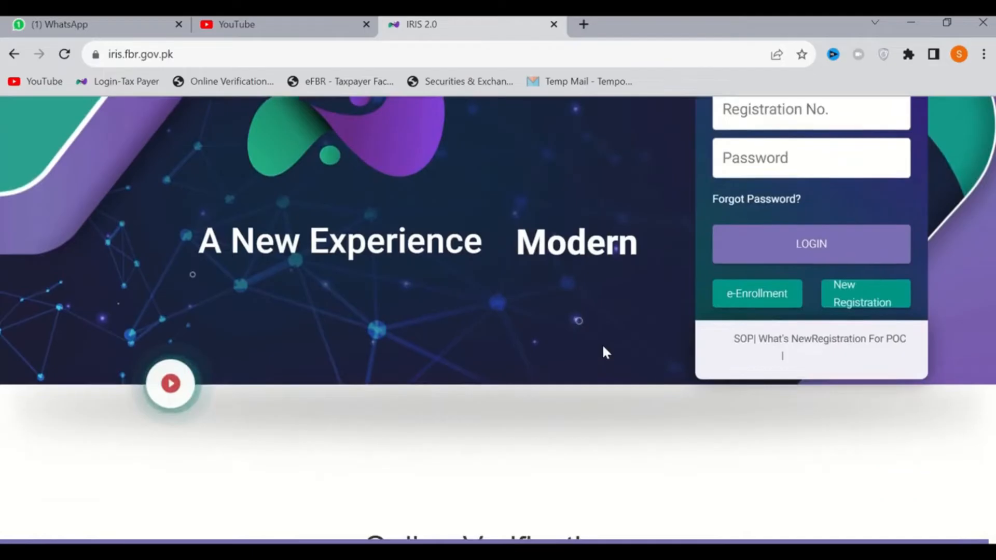
scroll(603, 351, down, 5)
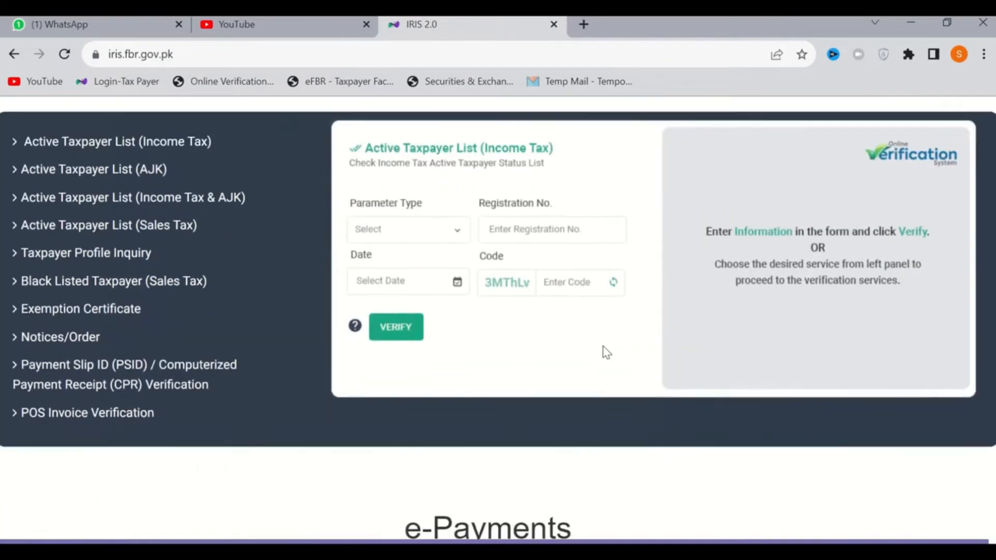
scroll(606, 353, down, 6)
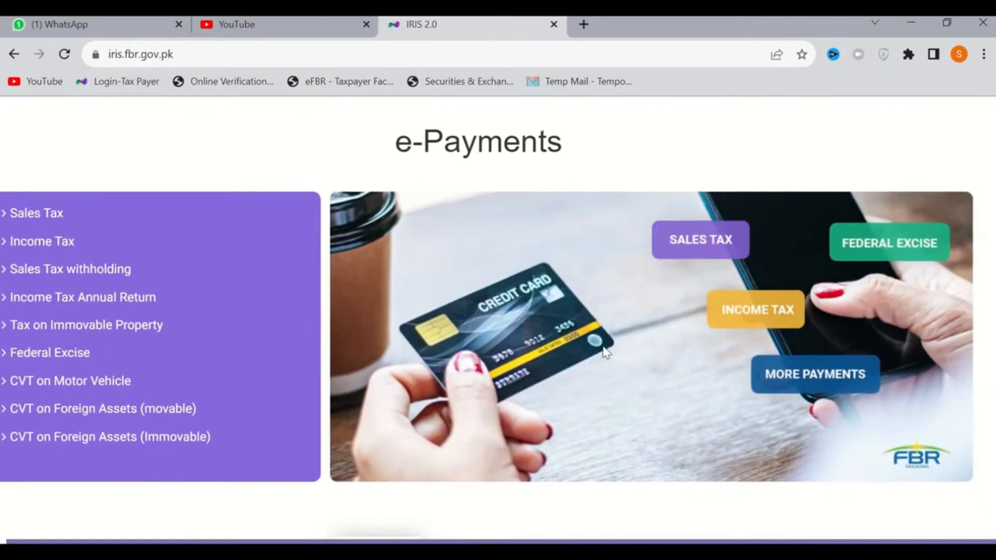
scroll(606, 353, down, 5)
scroll(606, 353, down, 2)
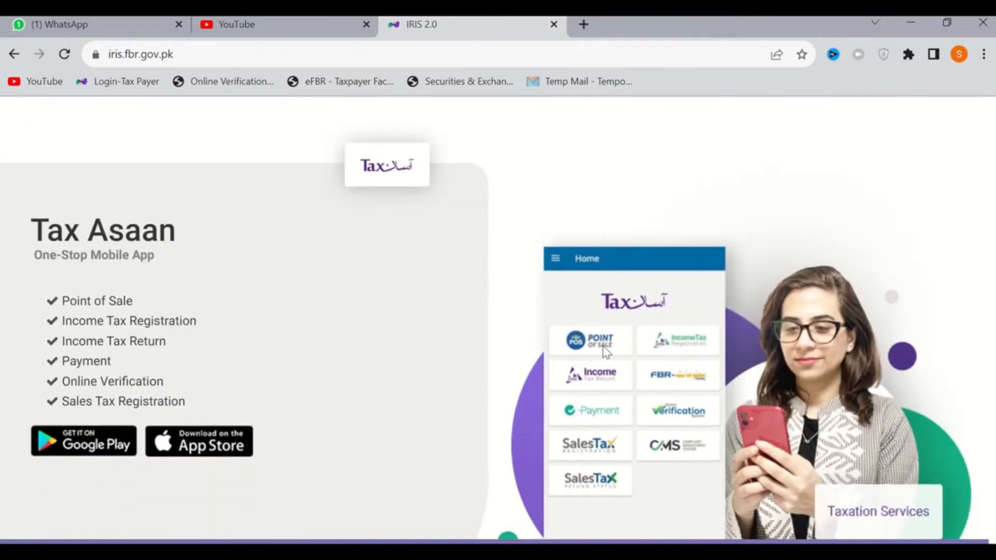
scroll(405, 367, down, 5)
scroll(406, 367, down, 10)
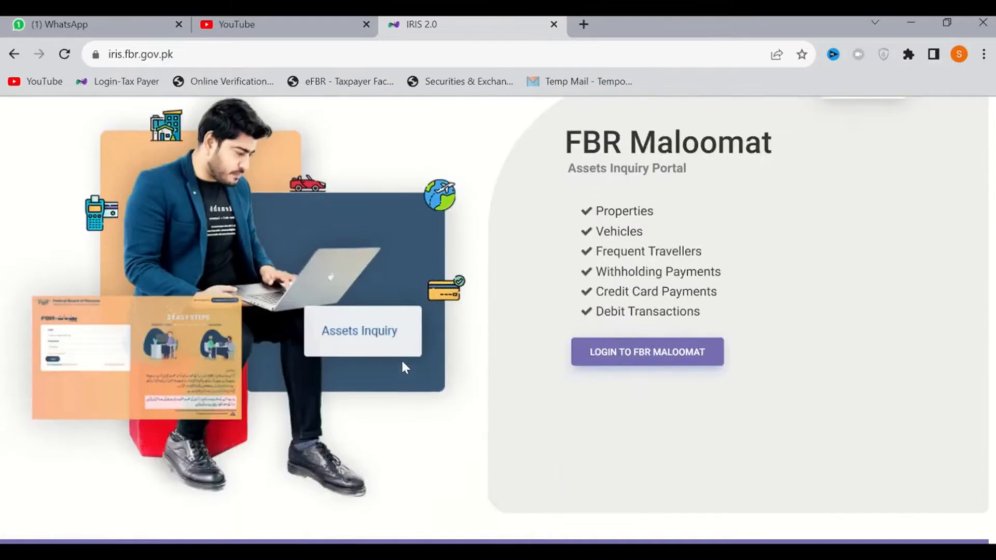
scroll(403, 369, down, 3)
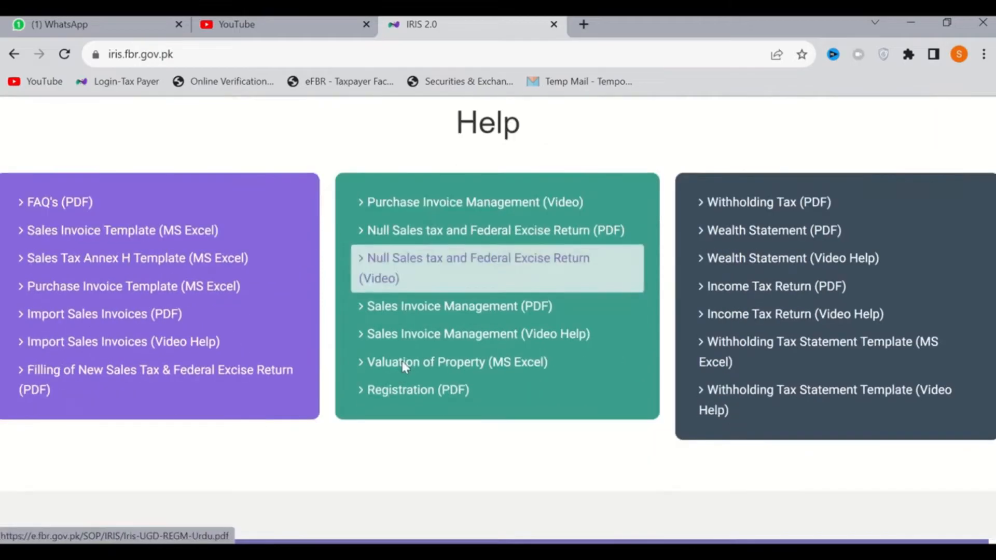
scroll(403, 368, up, 15)
scroll(403, 363, up, 10)
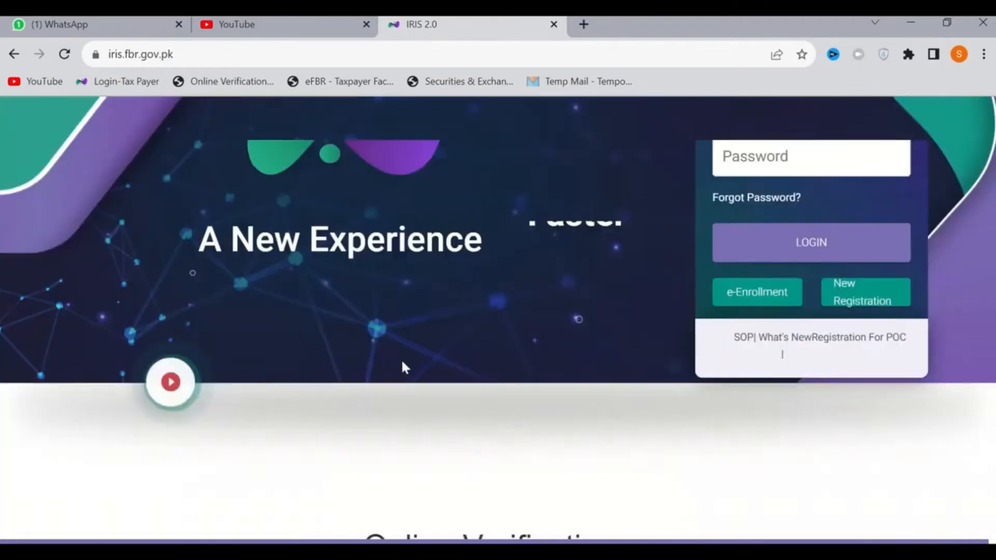
scroll(403, 363, down, 2)
scroll(403, 366, up, 2)
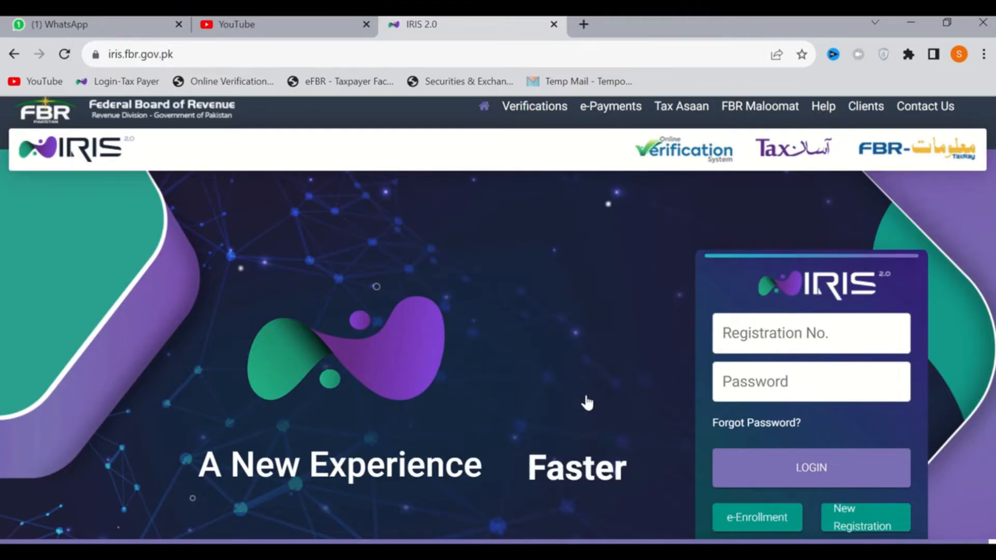
Open the New Registration form for taxpayers and enter the applicant's CNIC number
scroll(587, 396, down, 2)
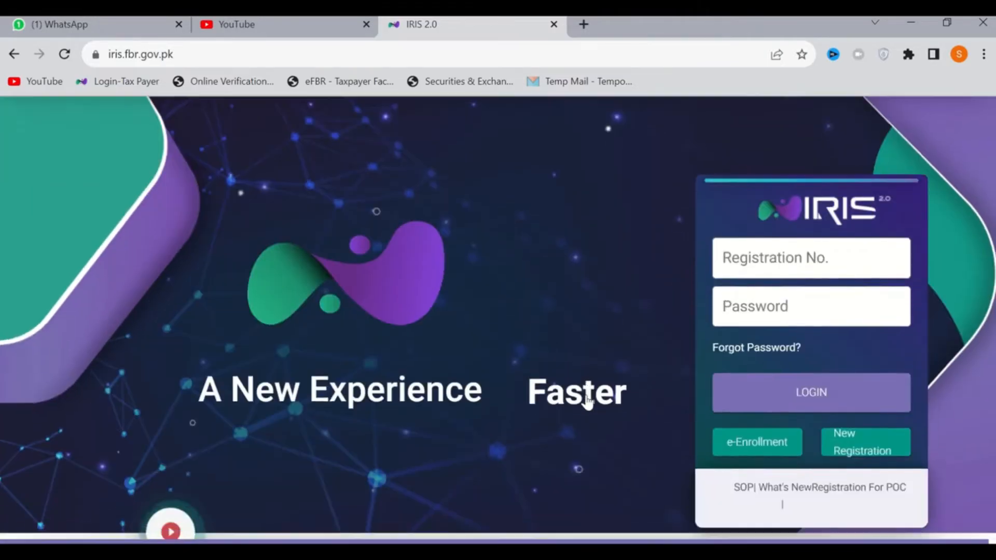
click(858, 451)
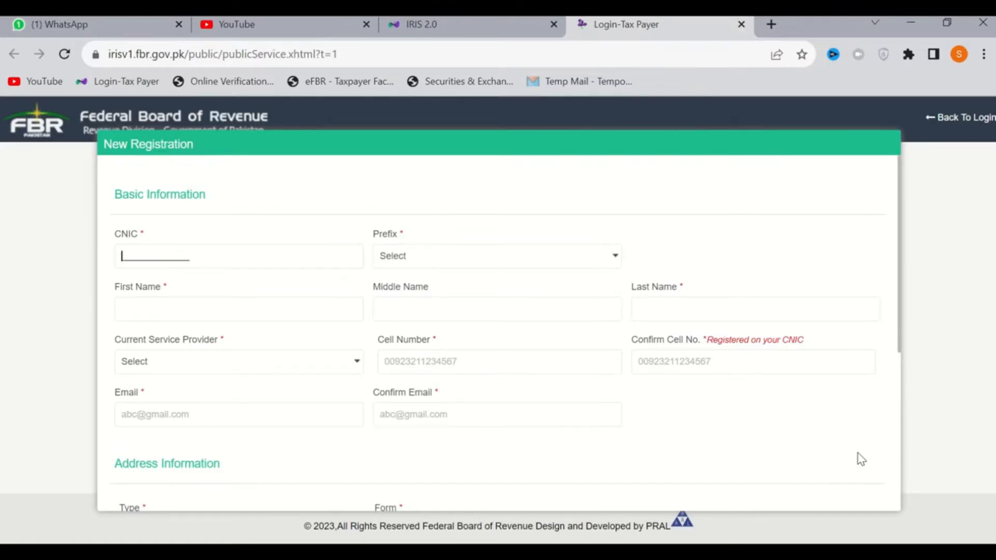
key(ctrl+v)
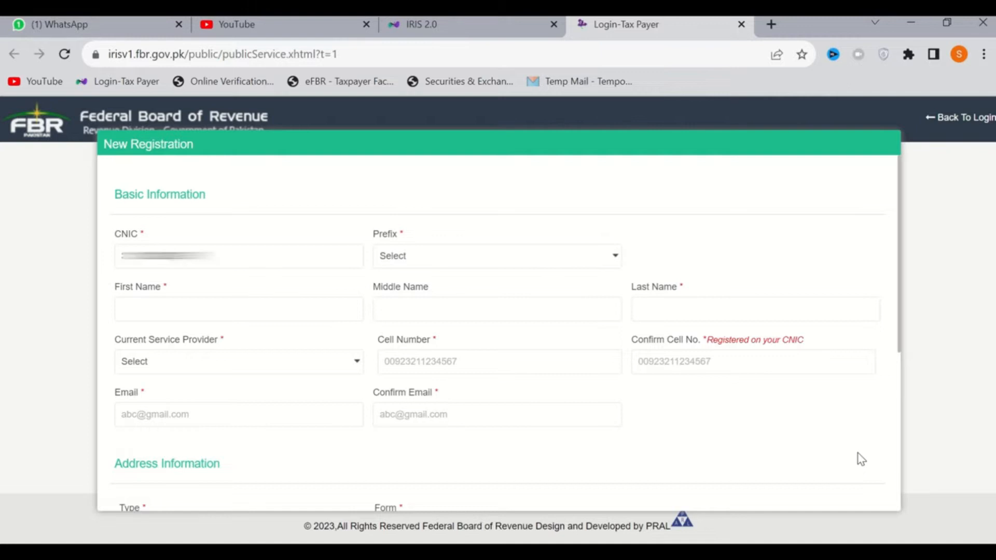
Set the applicant's prefix to Mr. and enter the first and last names
click(493, 264)
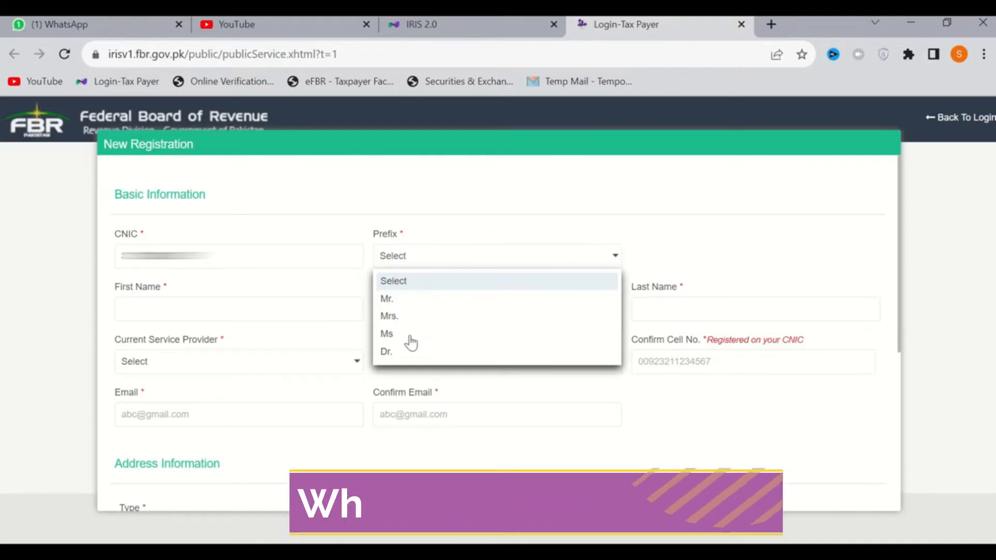
click(407, 301)
click(296, 311)
text(M...)
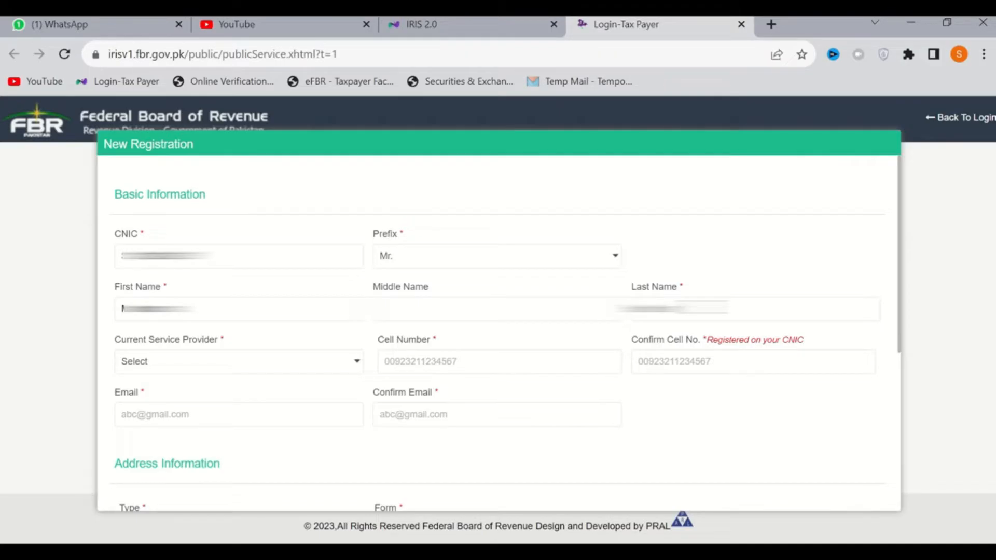
Choose Mobilink as the current service provider and enter the applicant's cell number in both the number and confirmation fields
click(217, 371)
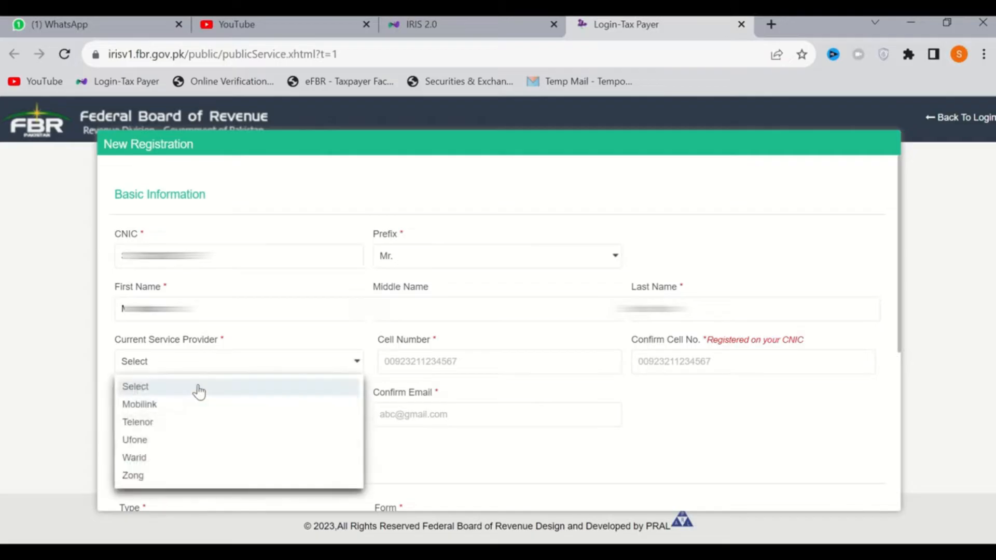
click(173, 408)
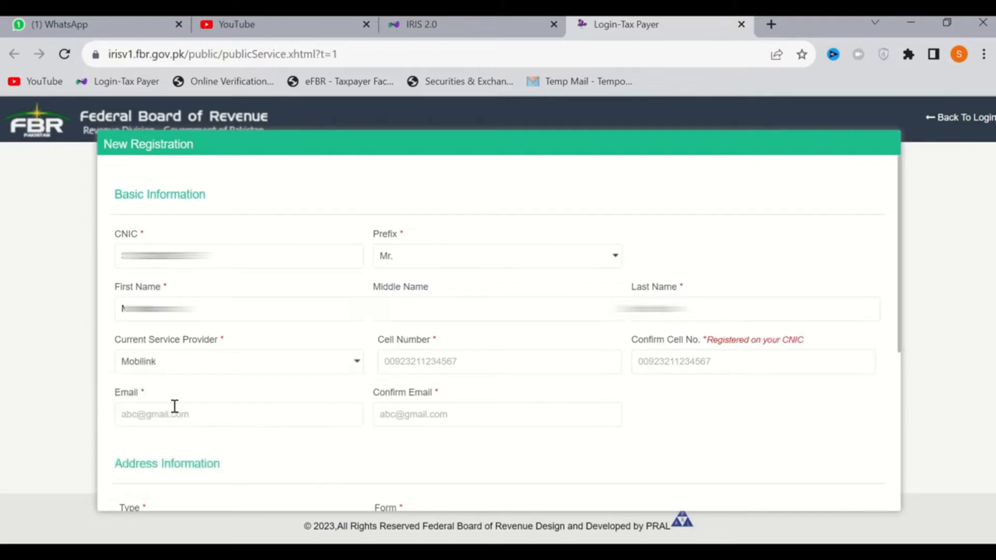
click(502, 370)
text(0)
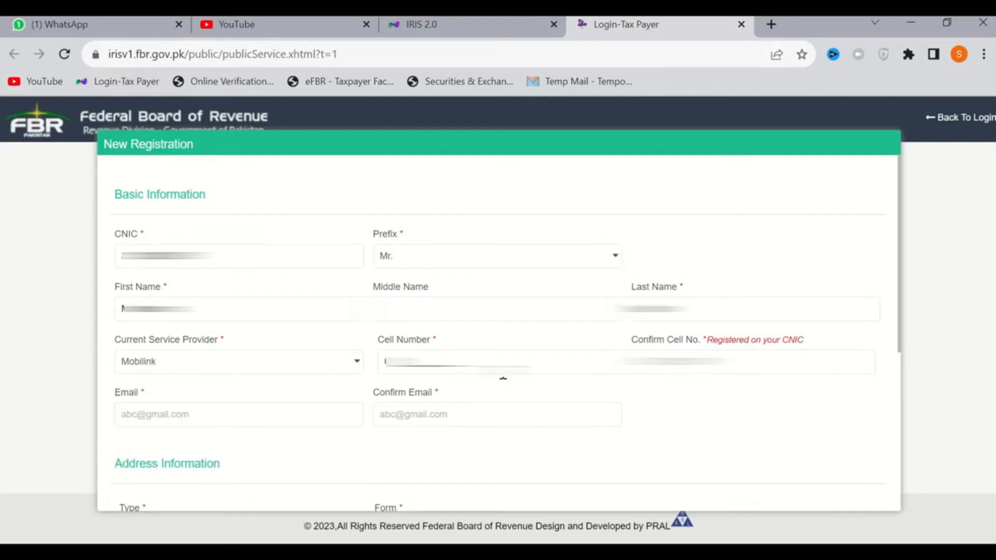
text(???)
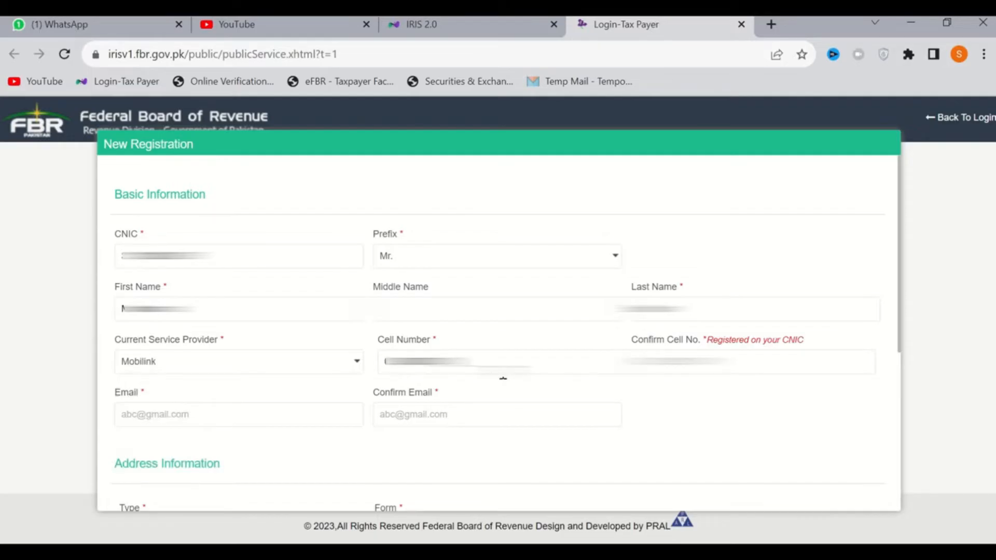
key(Tab)
text(???????????)
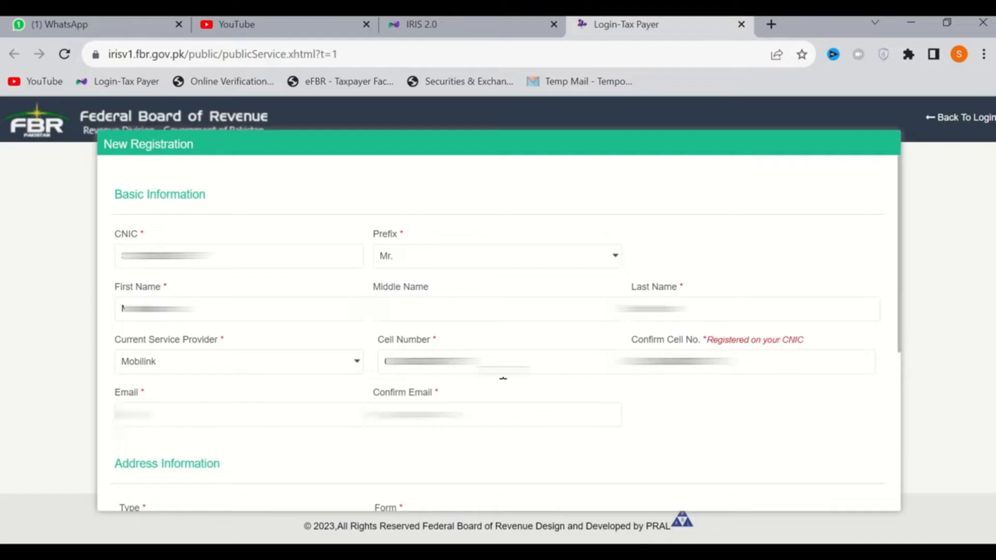
Enter the applicant's e-mail address in both the Email and Confirm Email fields
text(????????????)
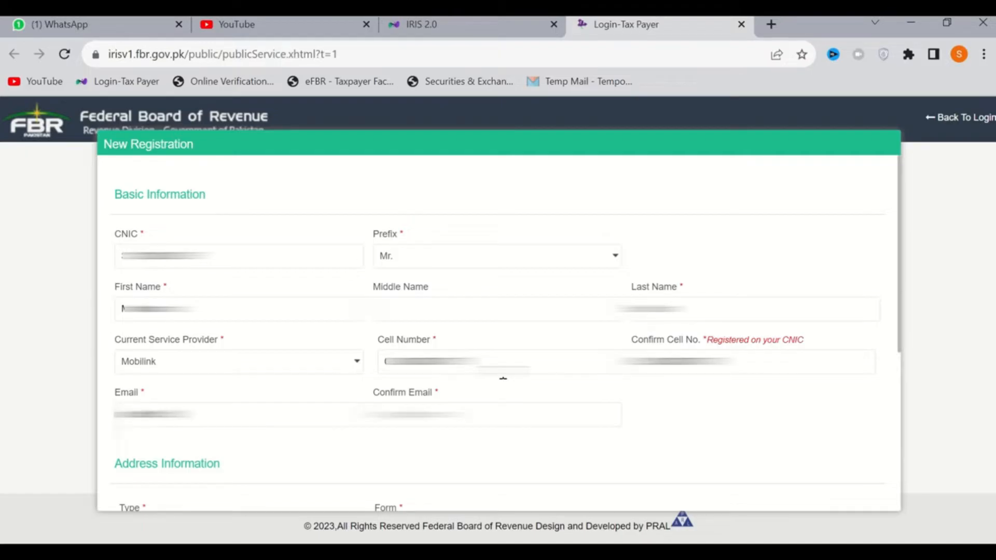
text(?????????????)
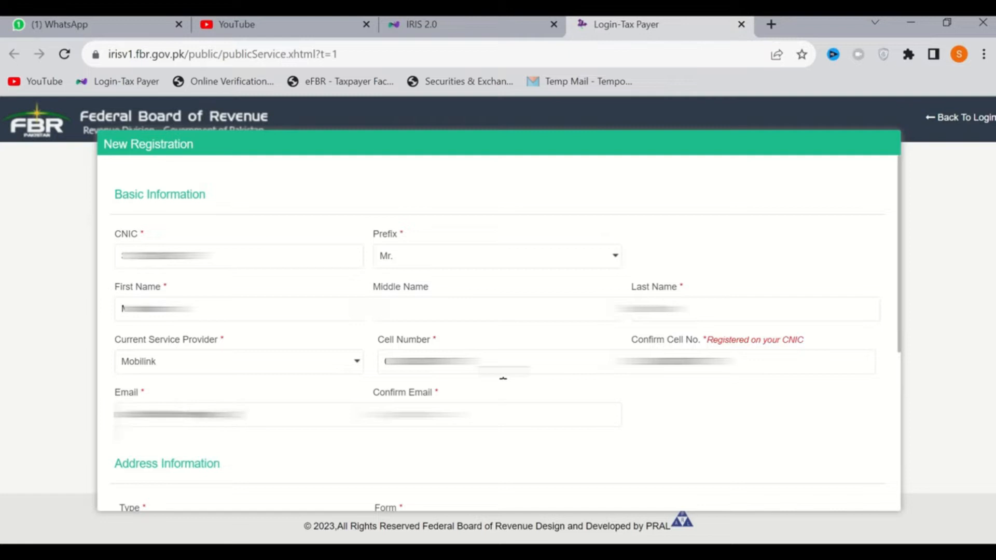
text(????????)
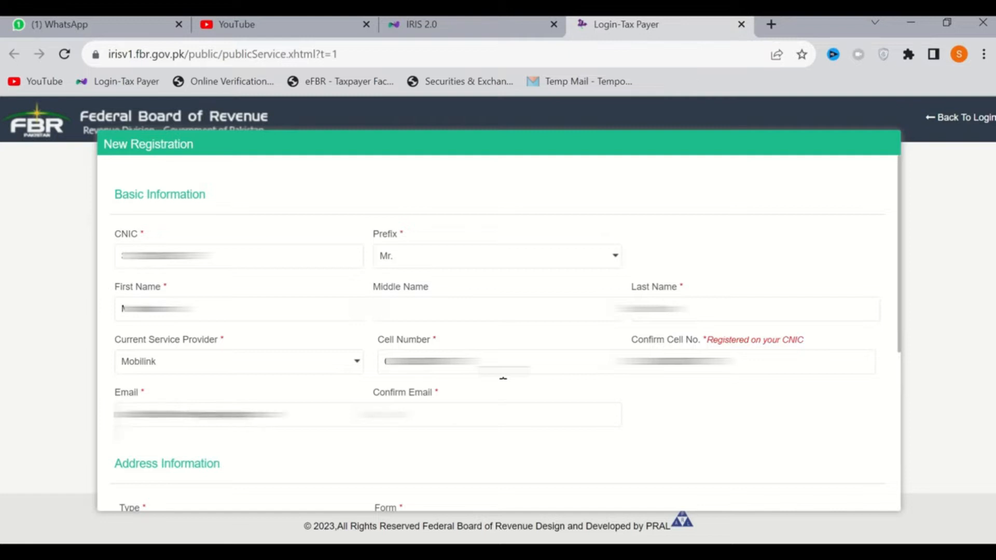
text(????????????)
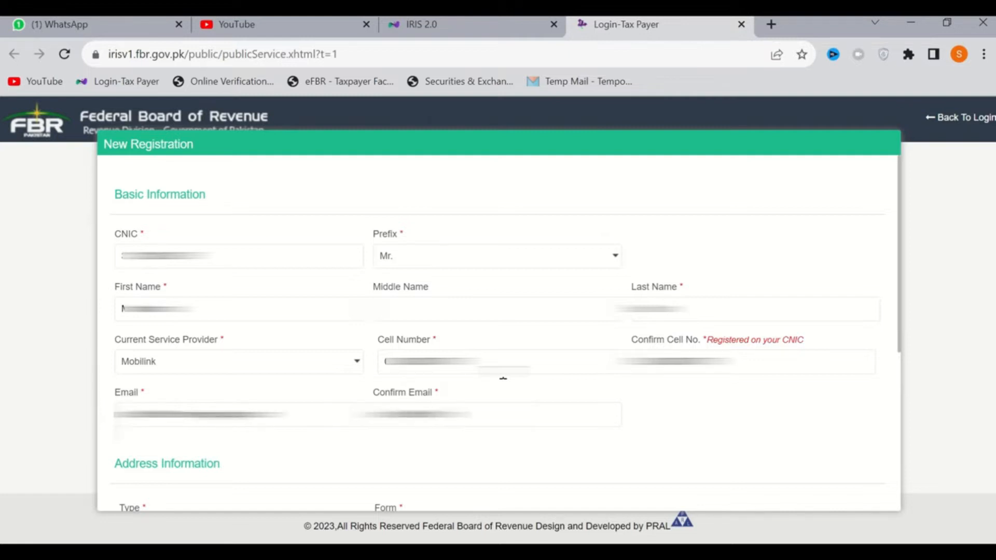
text(??????)
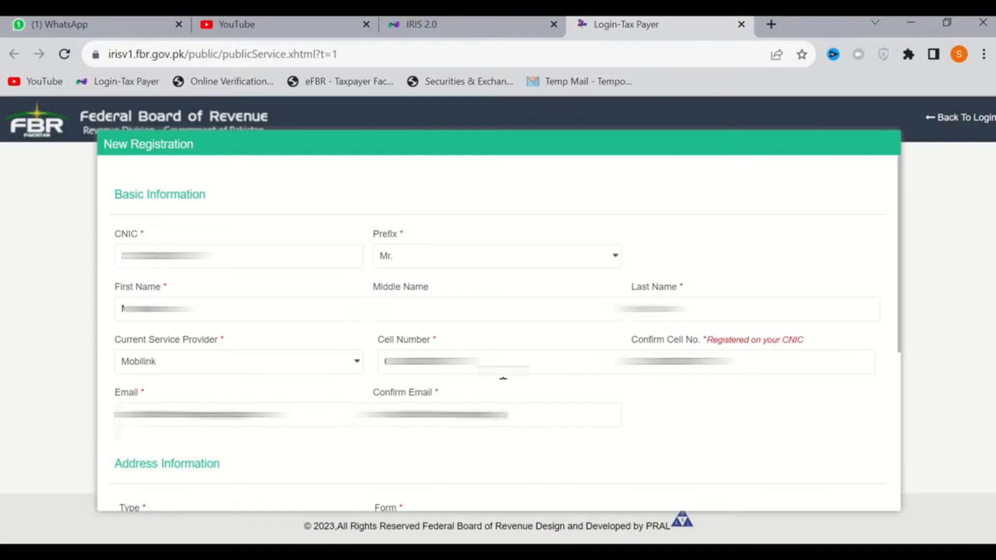
text(???)
In the address information, set the property type to Residential Property and the form to House
scroll(503, 378, down, 5)
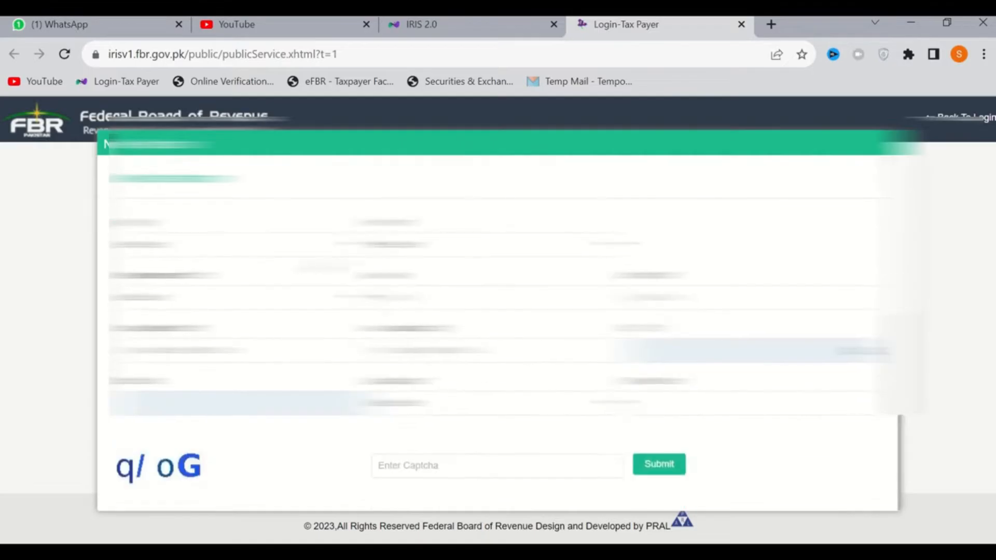
click(279, 254)
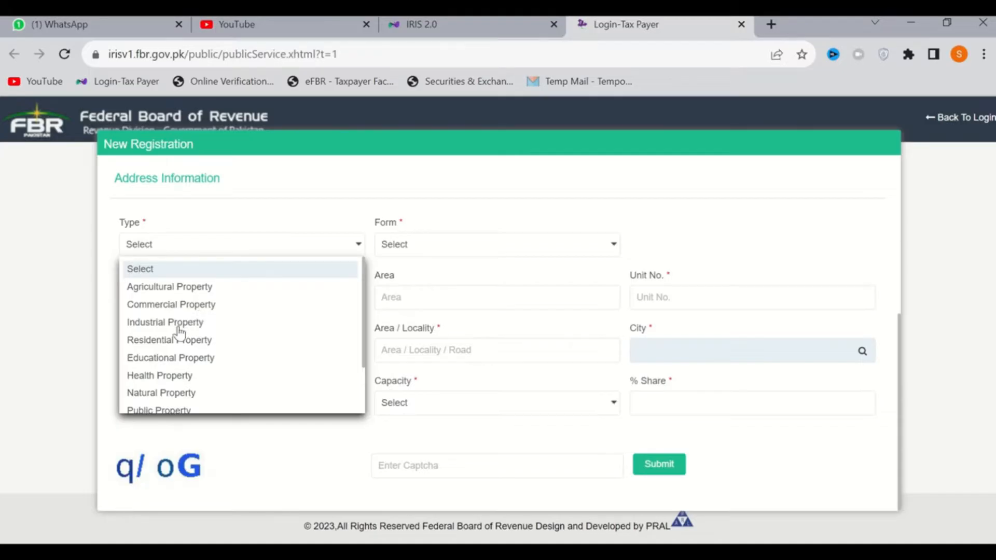
click(161, 342)
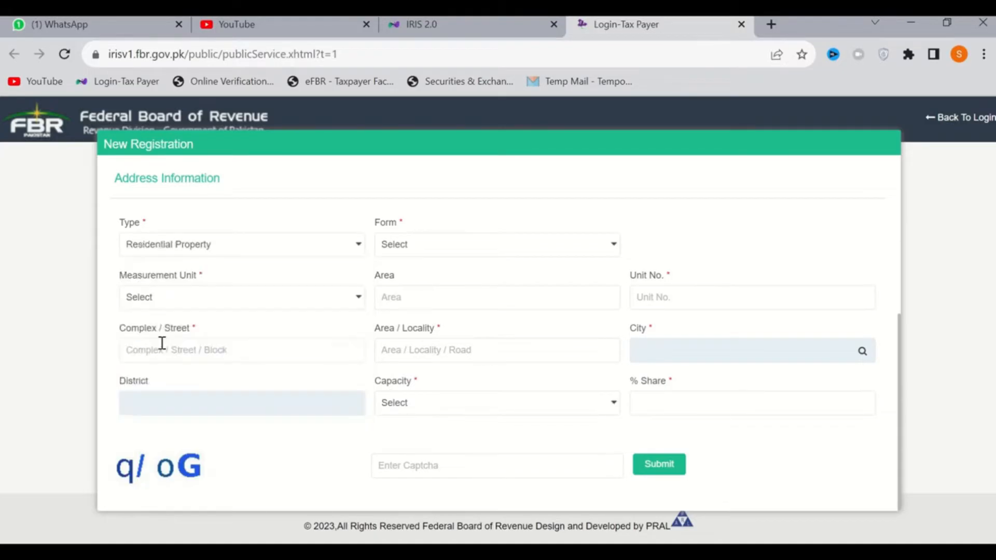
click(489, 250)
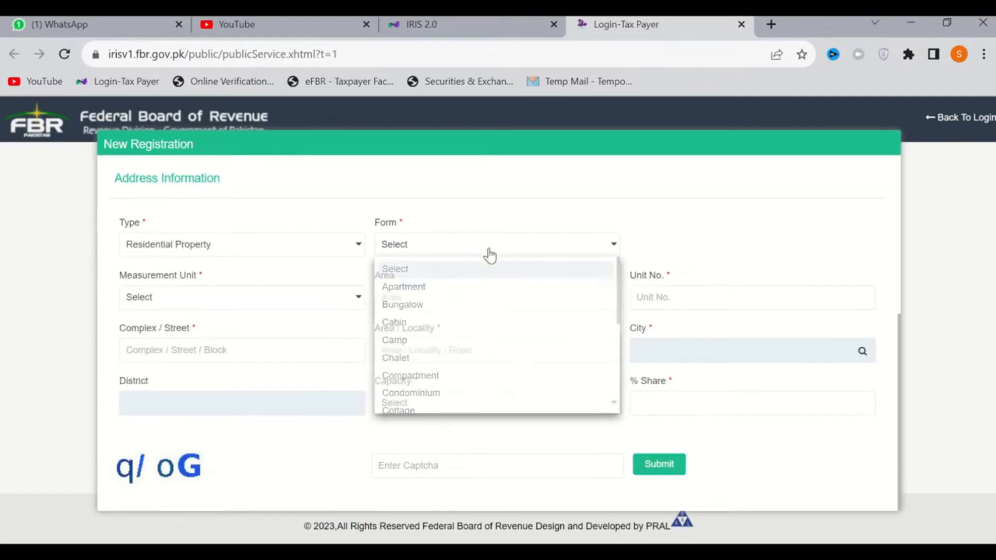
key(h)
key(Return)
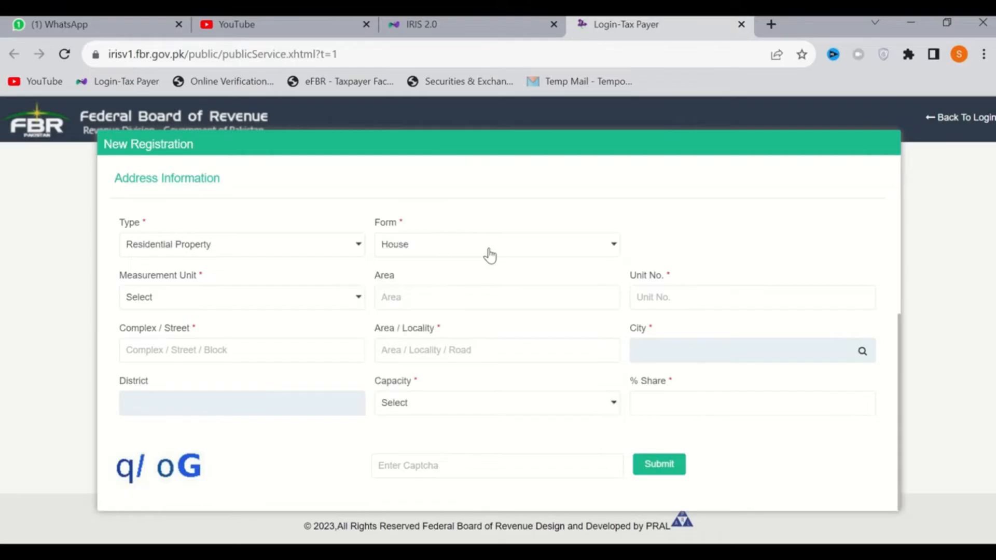
click(490, 256)
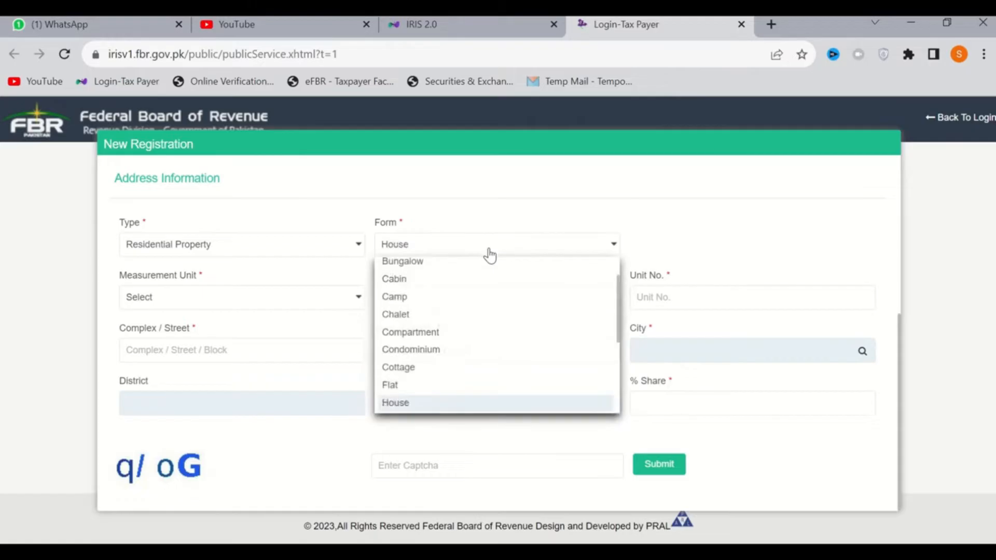
click(717, 247)
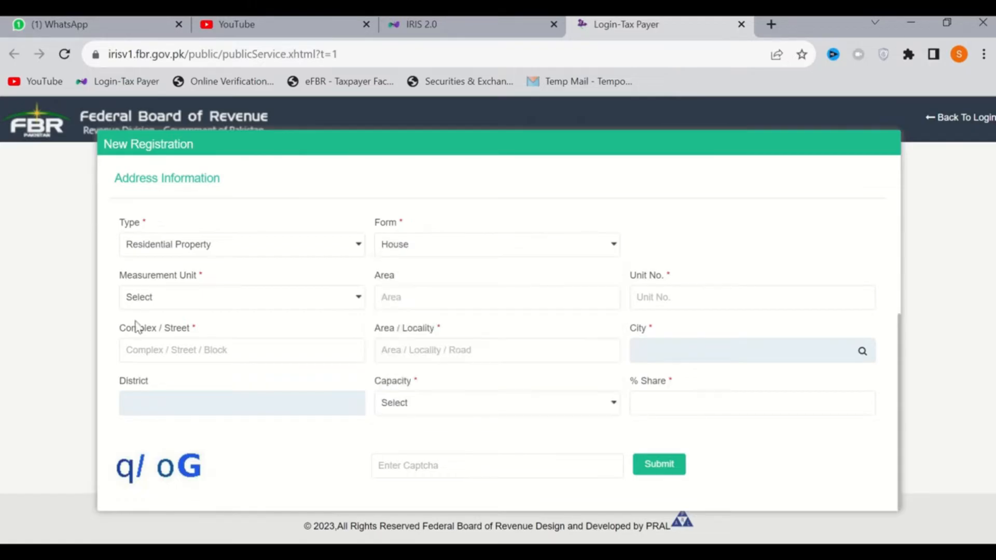
Set the property's measurement unit to Marla and its area to 5
click(285, 298)
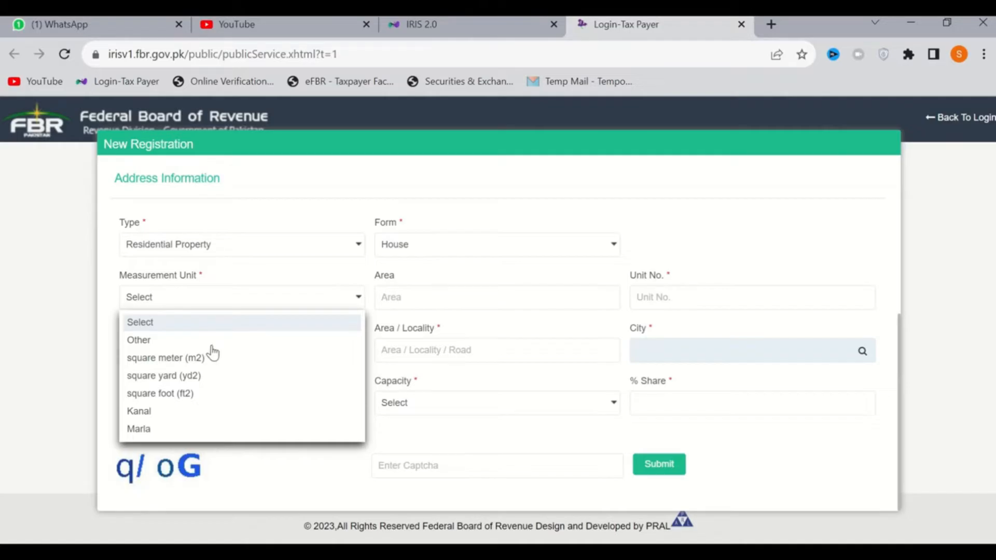
click(143, 435)
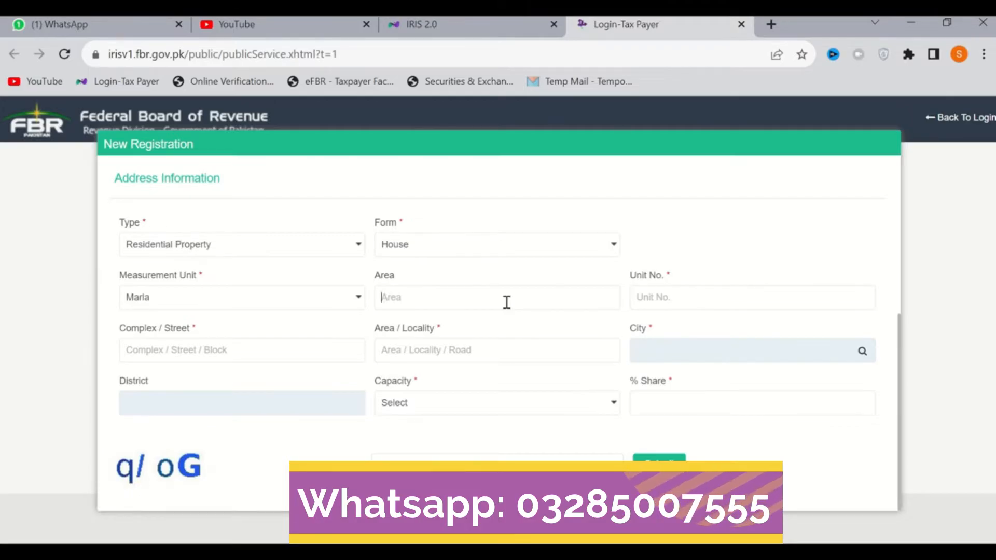
text(5)
key(Tab)
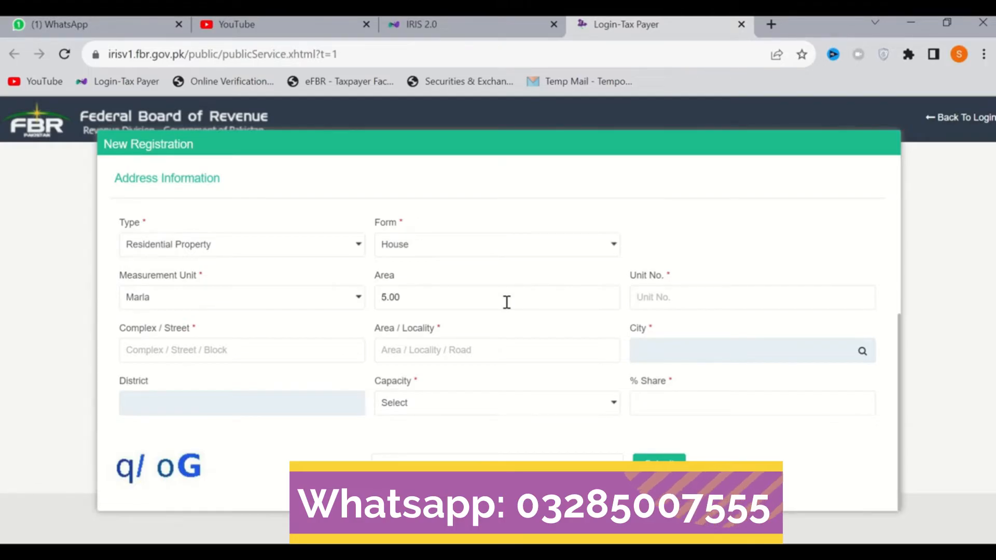
Fill in the property's unit number, street and locality, and look up and select its city
text(??????)
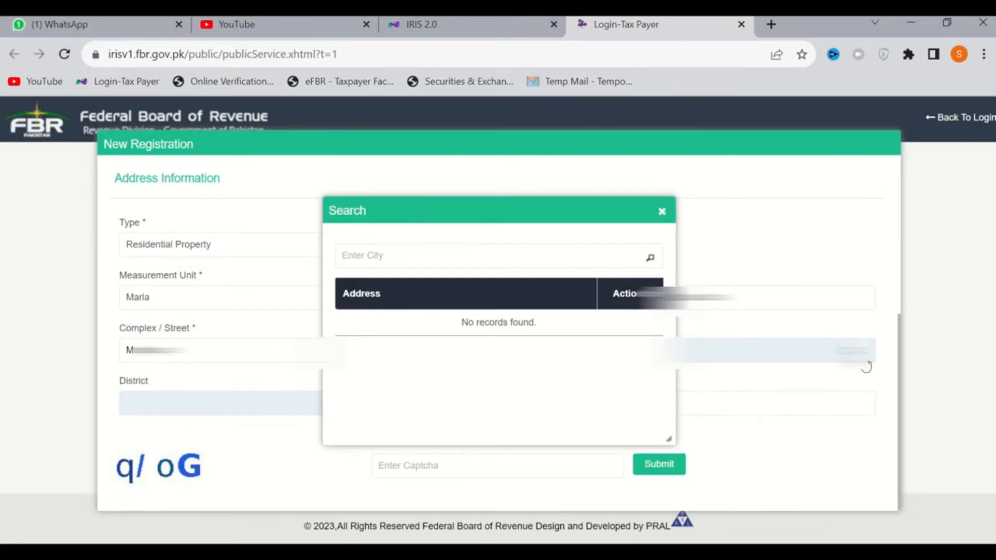
text(...)
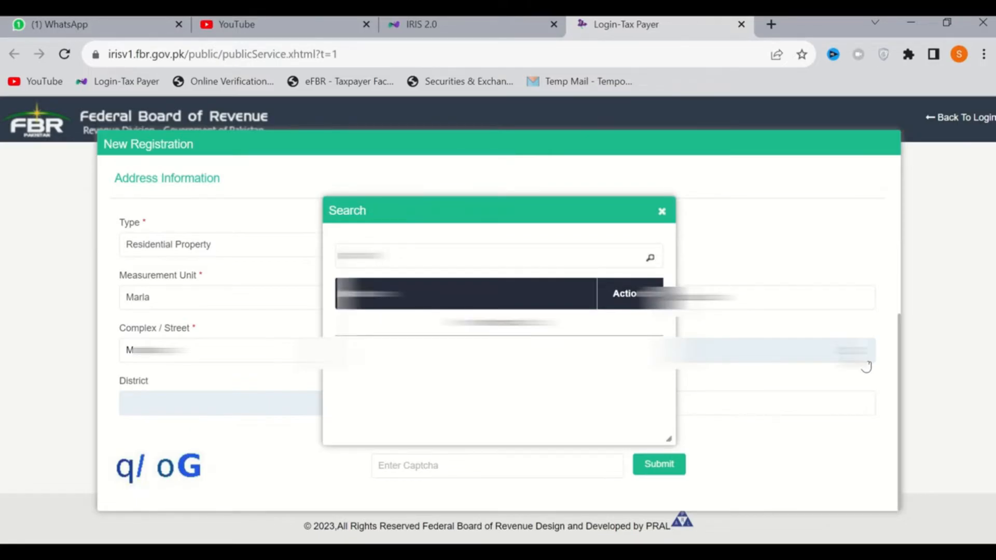
key(Return)
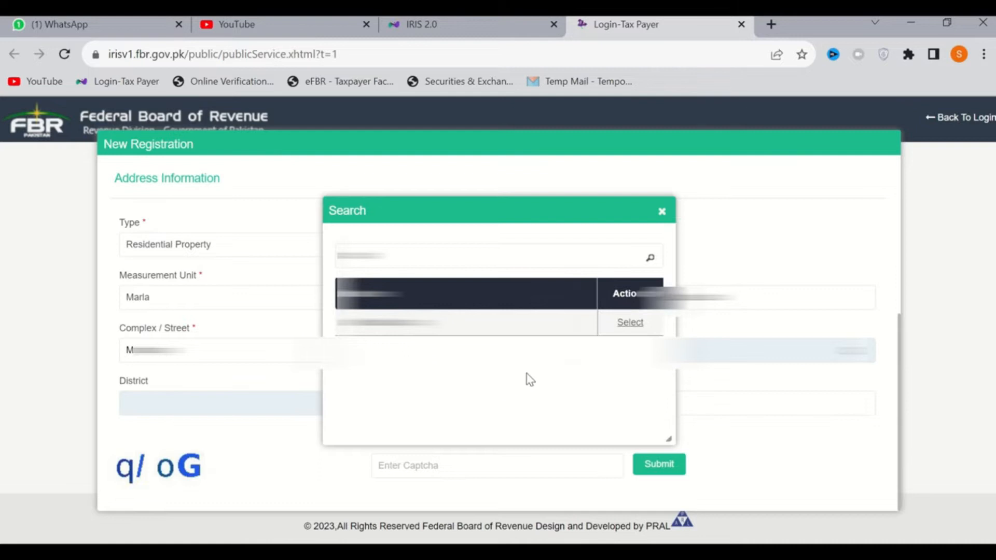
click(635, 326)
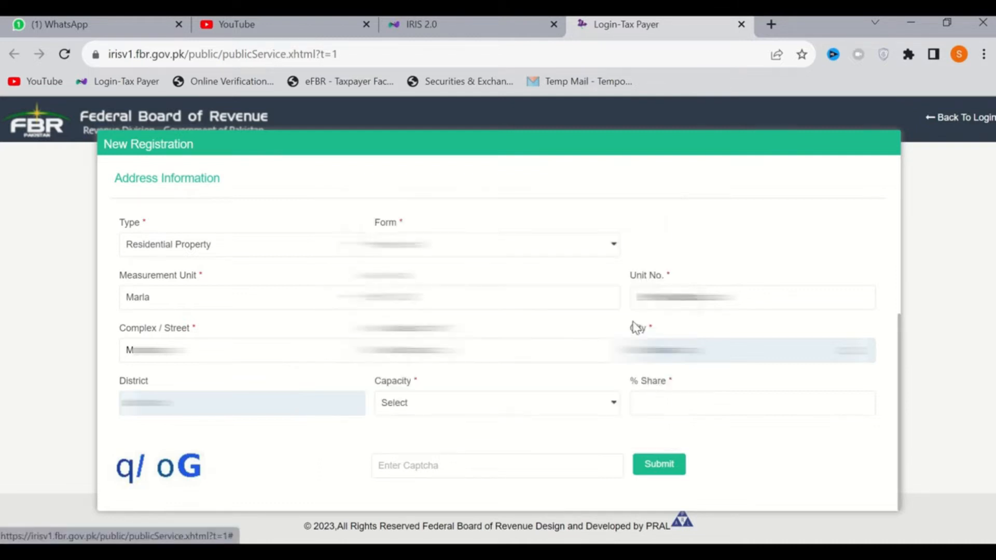
Set the applicant's capacity for the property to Owner and the % Share to 1
click(471, 410)
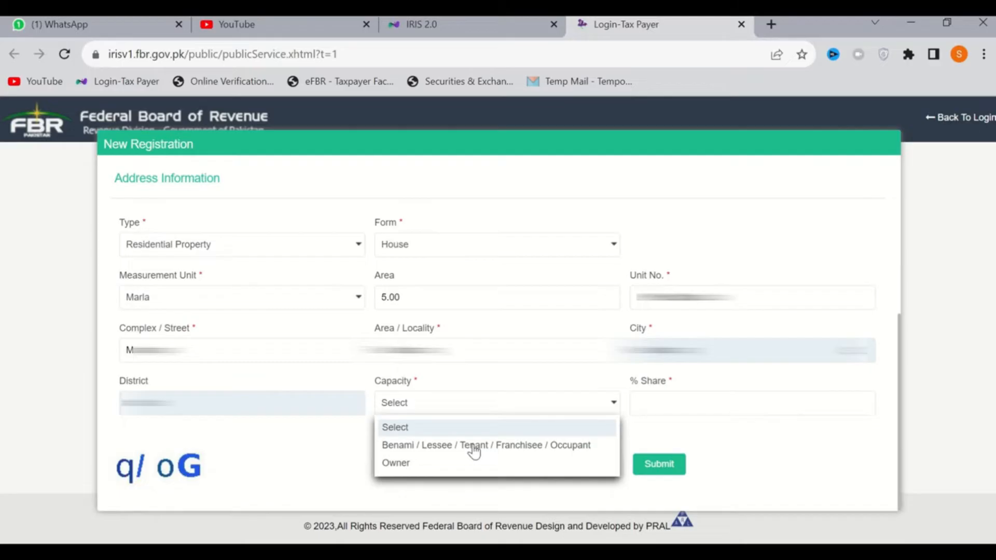
click(429, 467)
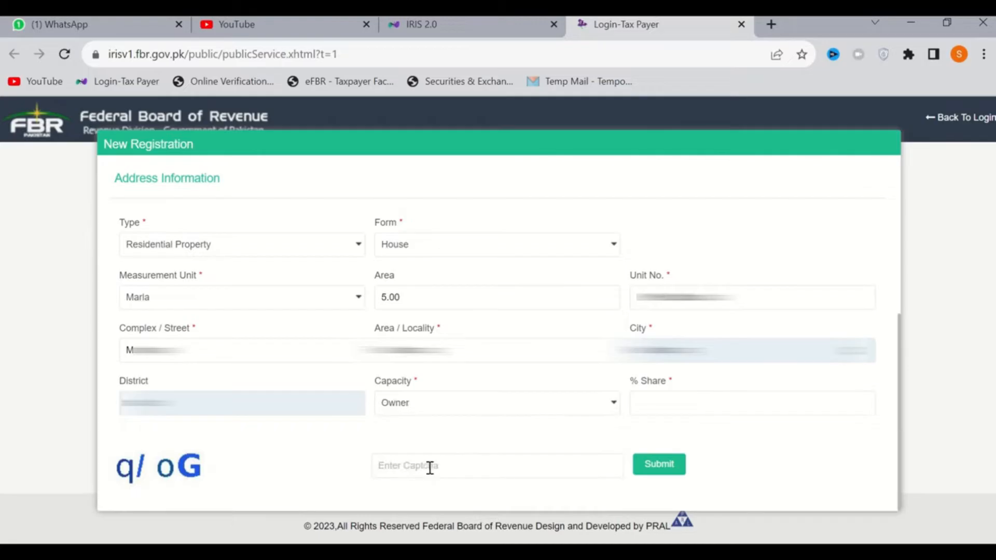
click(690, 412)
text(1)
Enter the displayed captcha characters and submit the registration form
click(609, 473)
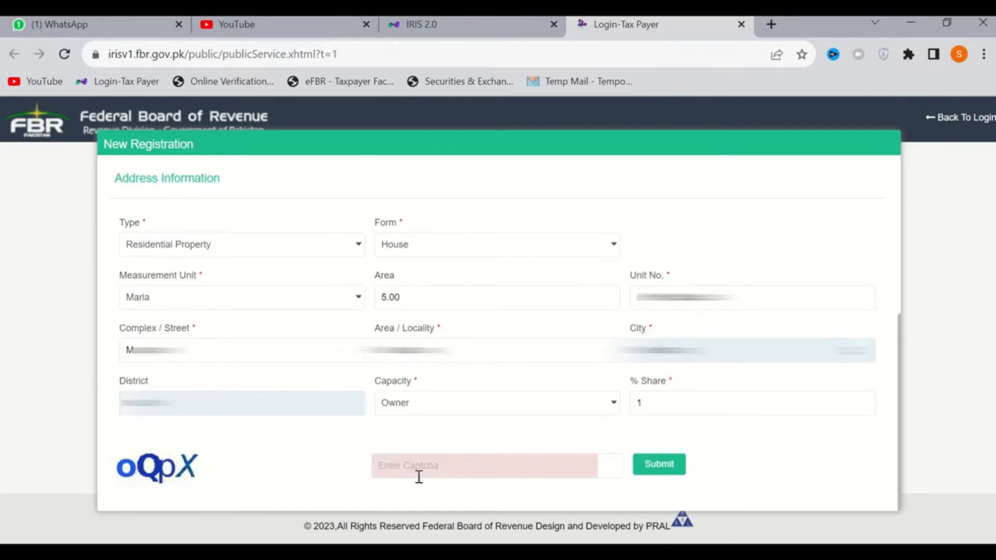
text(oQpX)
click(659, 465)
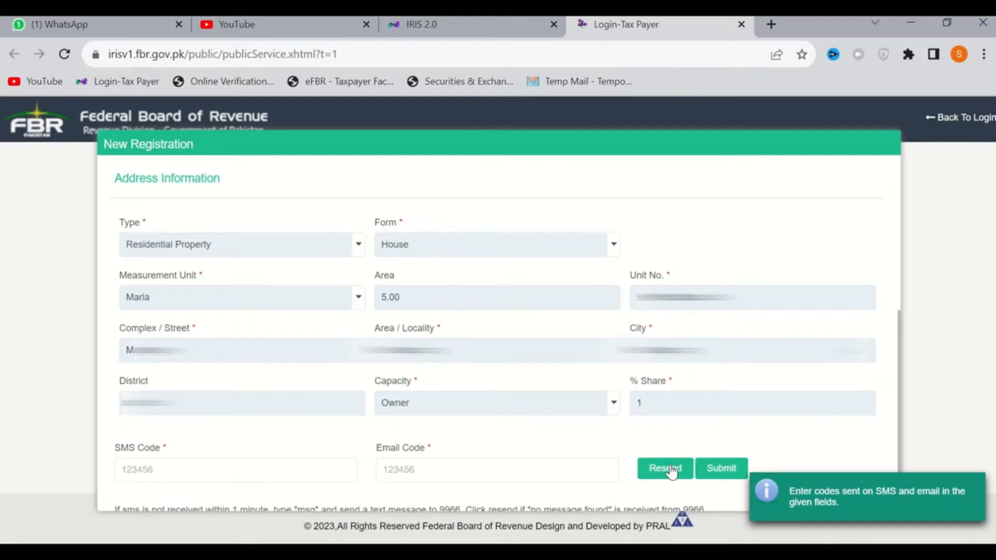
Enter the received verification codes in the SMS Code and Email Code fields and submit the registration
click(162, 469)
text(123456)
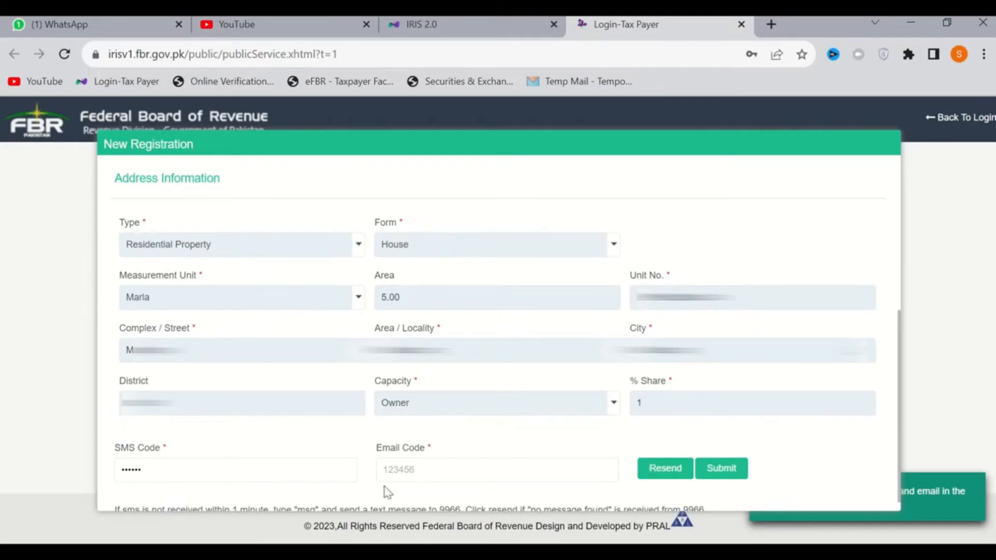
click(429, 477)
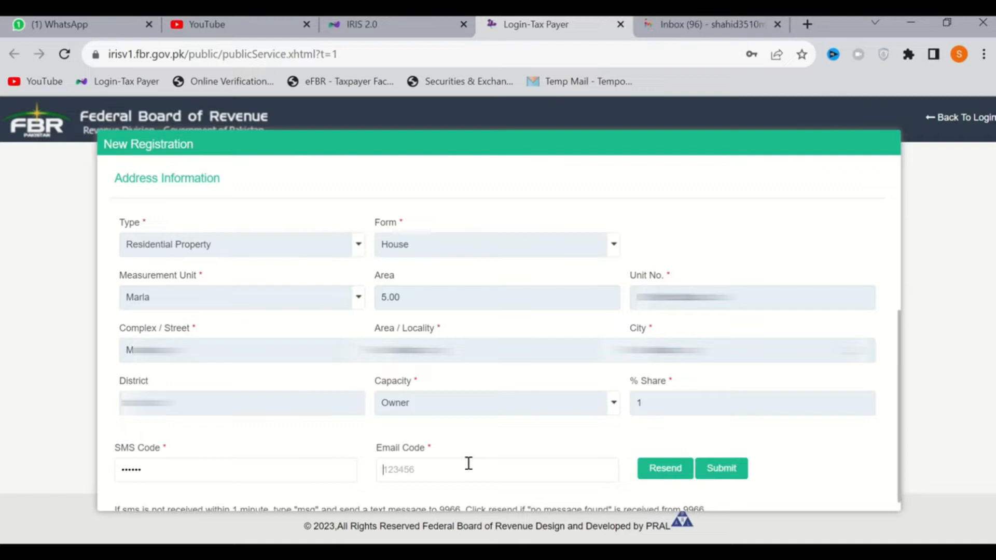
text(••••••)
click(729, 473)
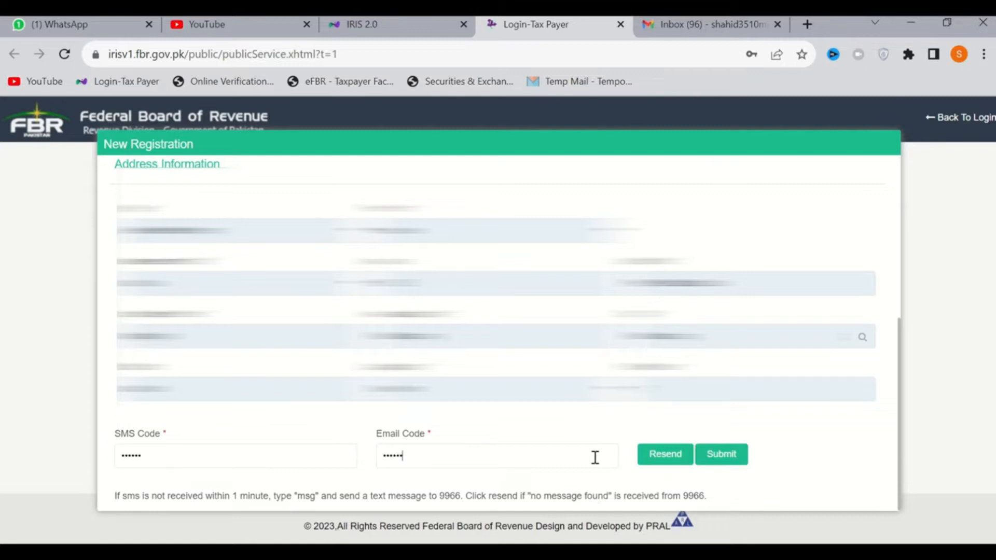
click(727, 455)
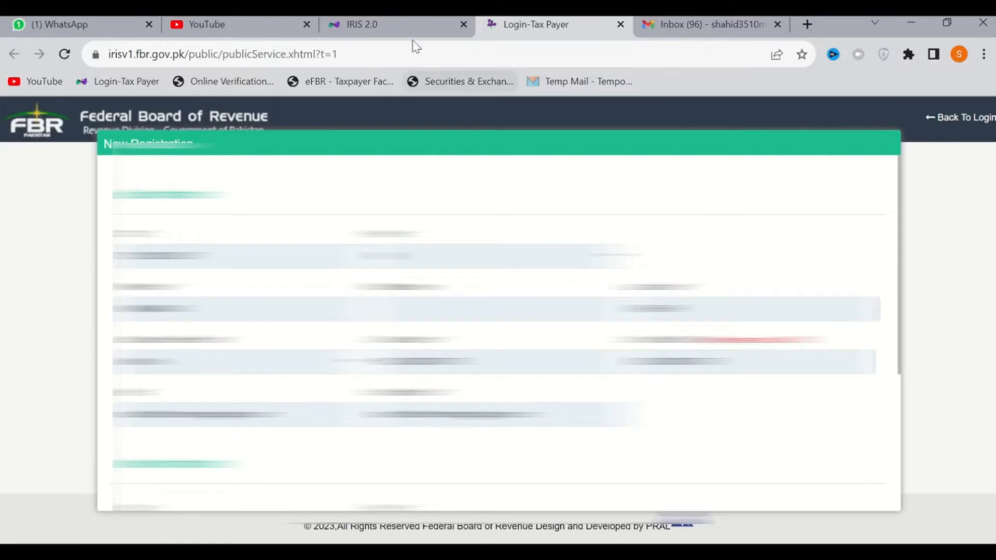
Switch to the IRIS 2.0 login page, enter the registration number and account password, and log in
click(409, 24)
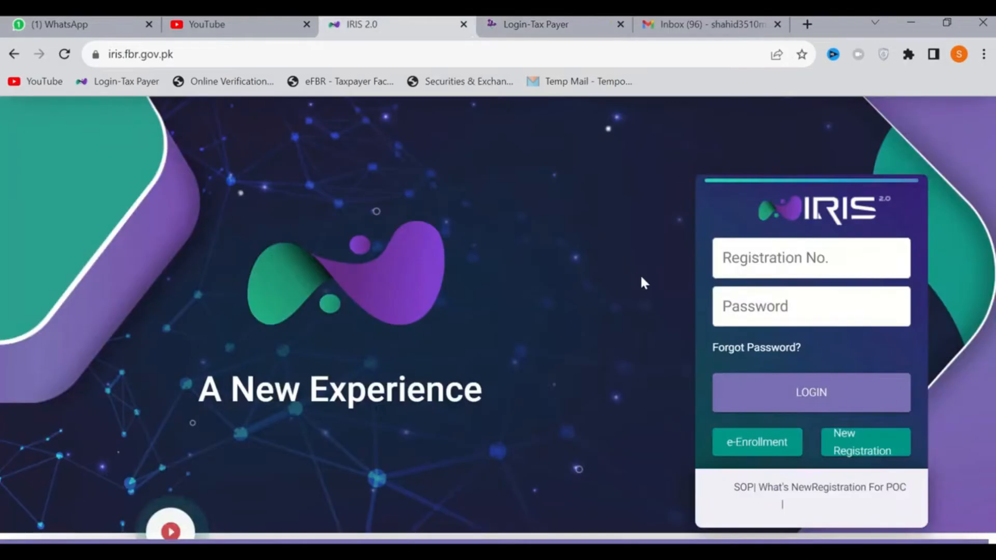
click(811, 264)
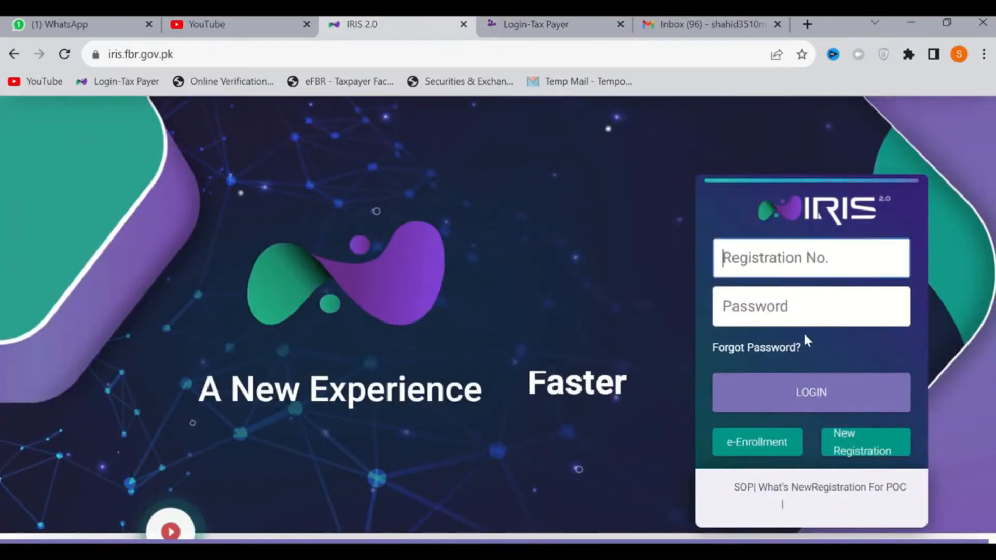
click(808, 317)
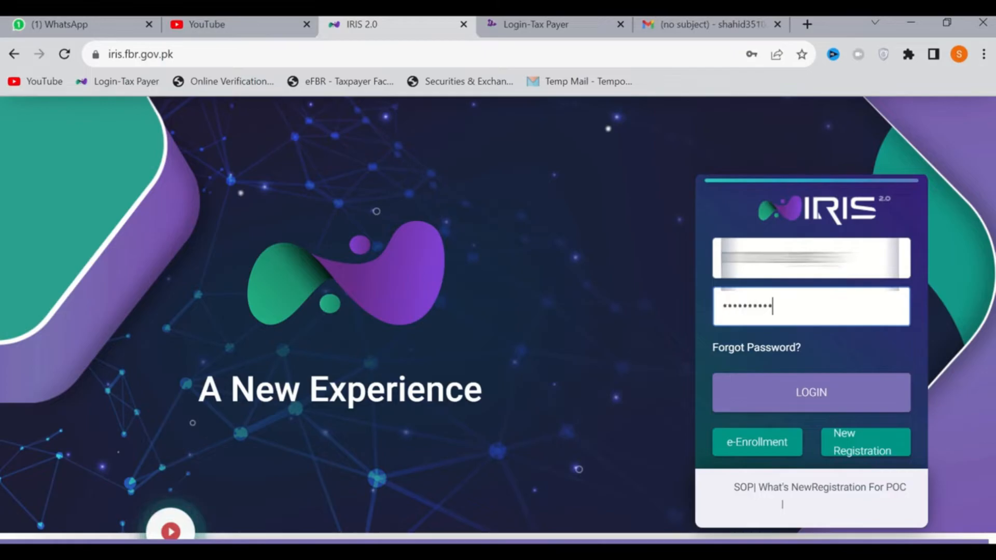
click(815, 392)
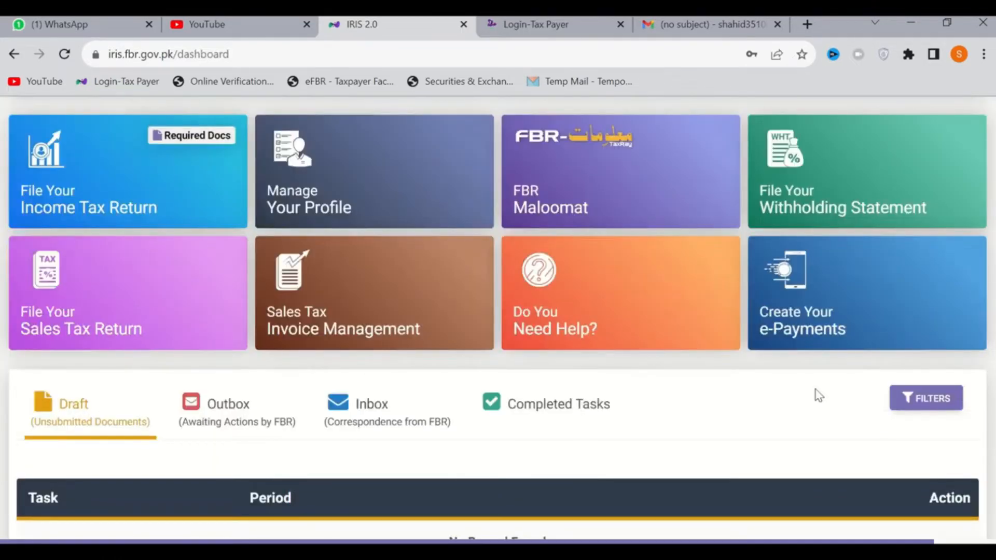
Look over the dashboard's service tiles, the draft task list and the options of the account menu
scroll(555, 367, up, 2)
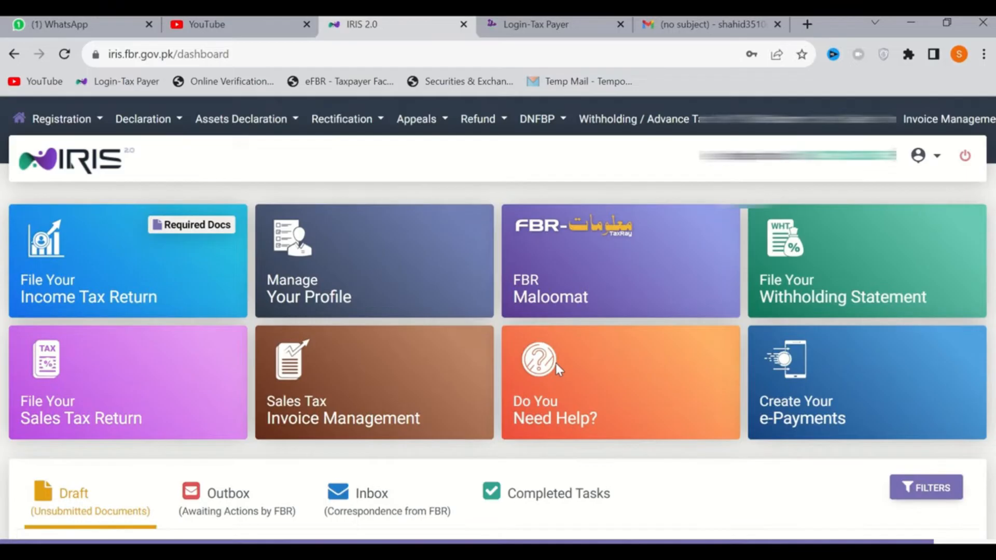
mouse_move(556, 366)
scroll(555, 366, down, 3)
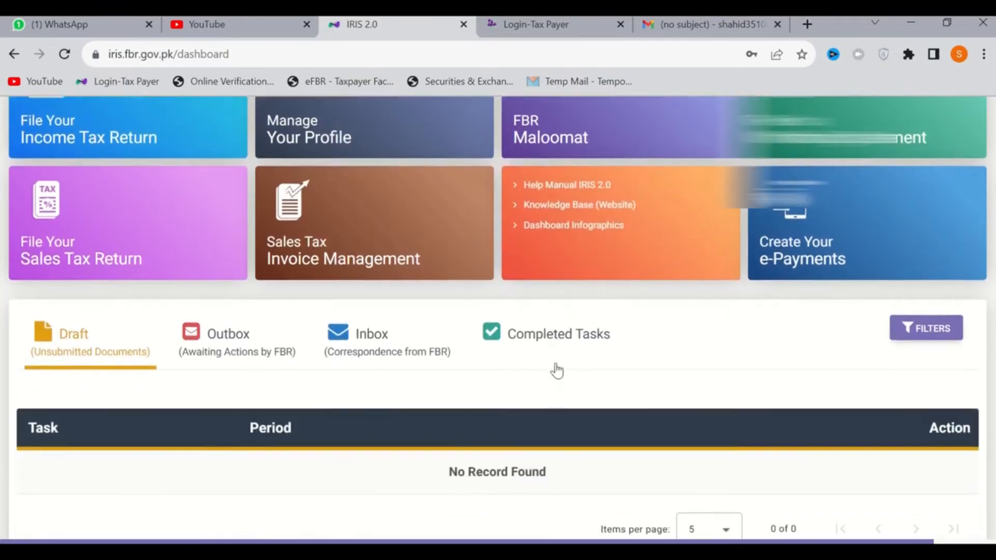
scroll(557, 370, up, 2)
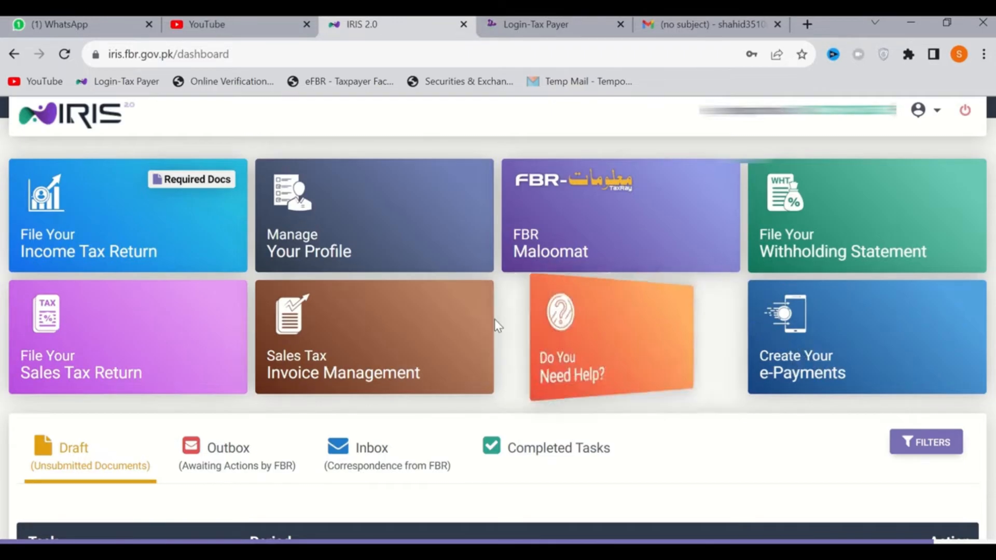
scroll(494, 325, down, 2)
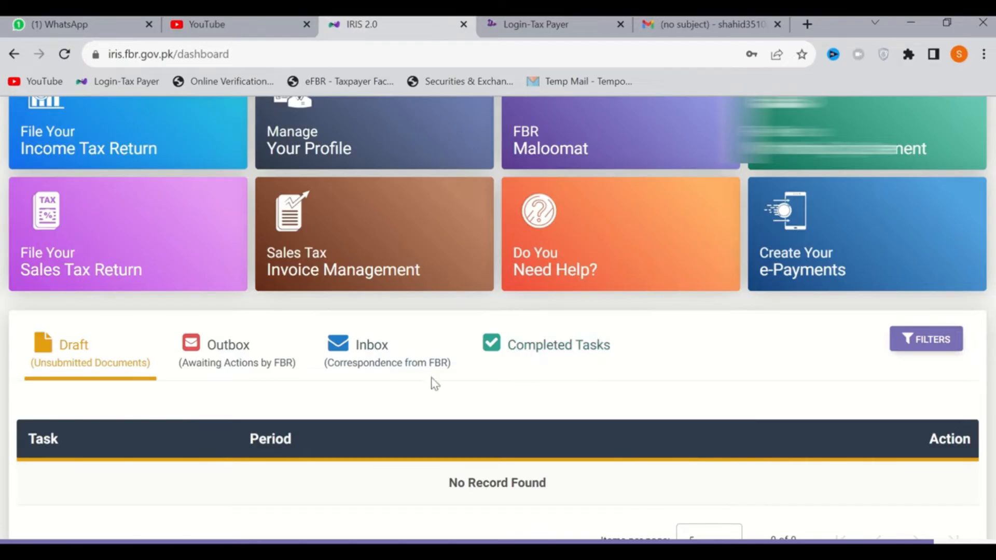
scroll(431, 383, down, 1)
scroll(432, 382, up, 5)
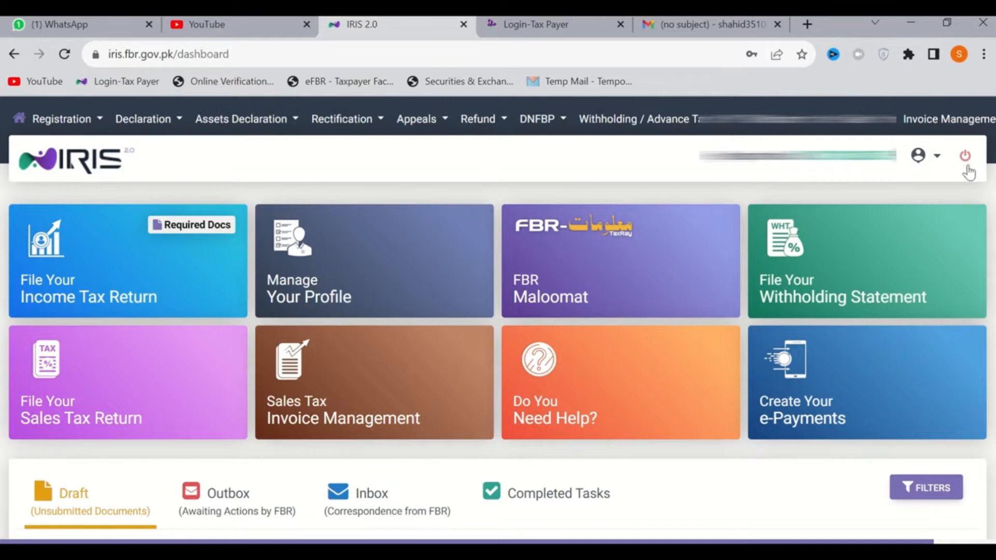
click(937, 159)
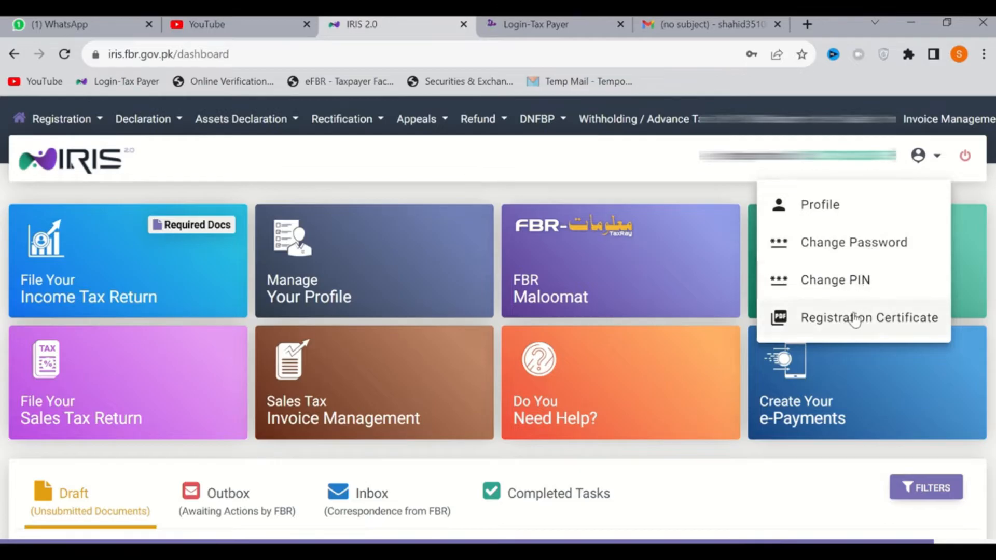
click(637, 162)
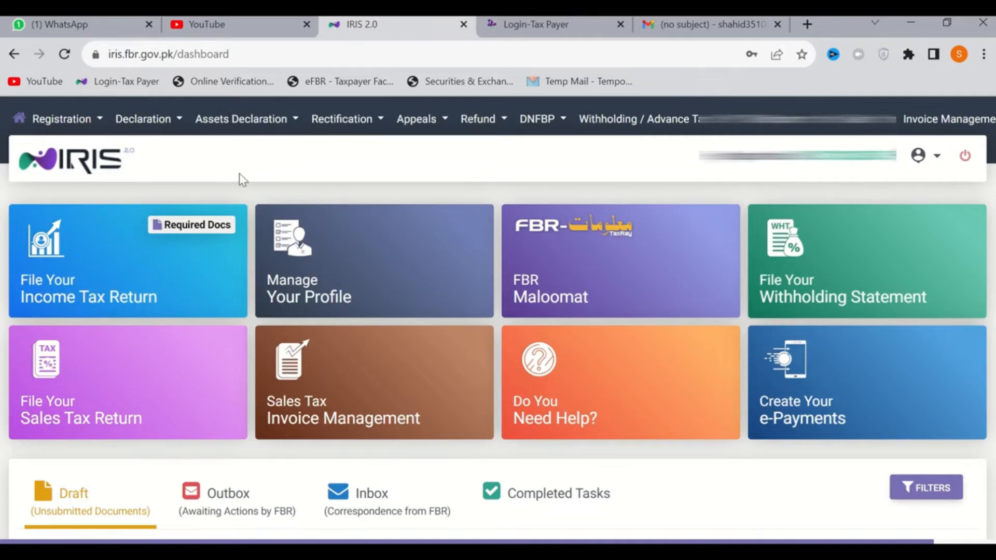
Start an original Normal Return (Ind/Aop/Coy) for the tax period 01-JUL-2021 - 30-JUN-2022
click(179, 129)
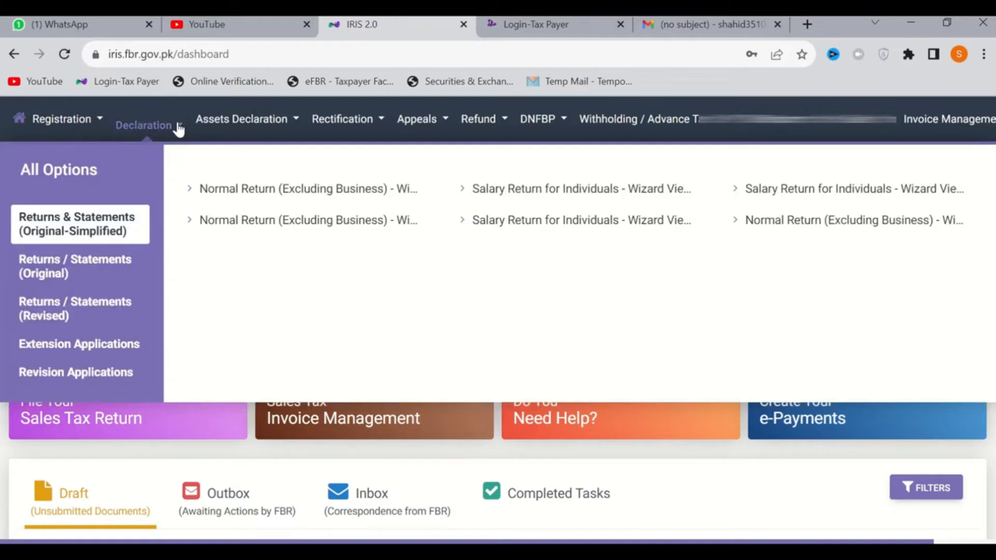
click(94, 269)
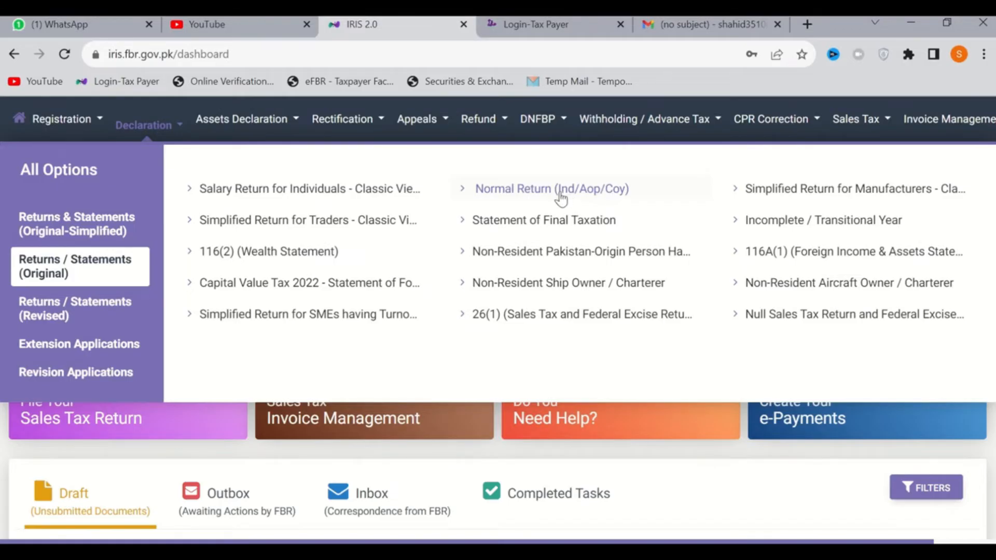
click(562, 195)
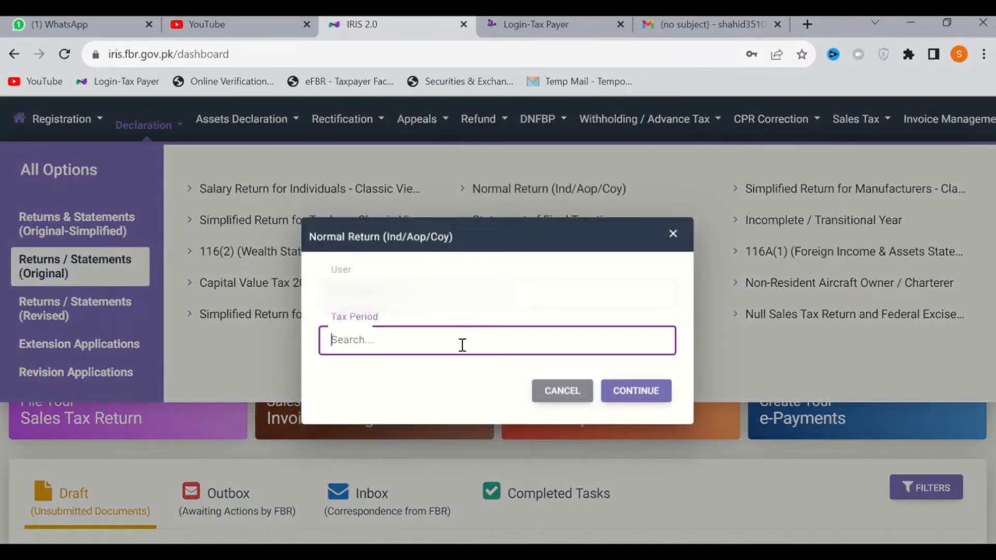
text(2022)
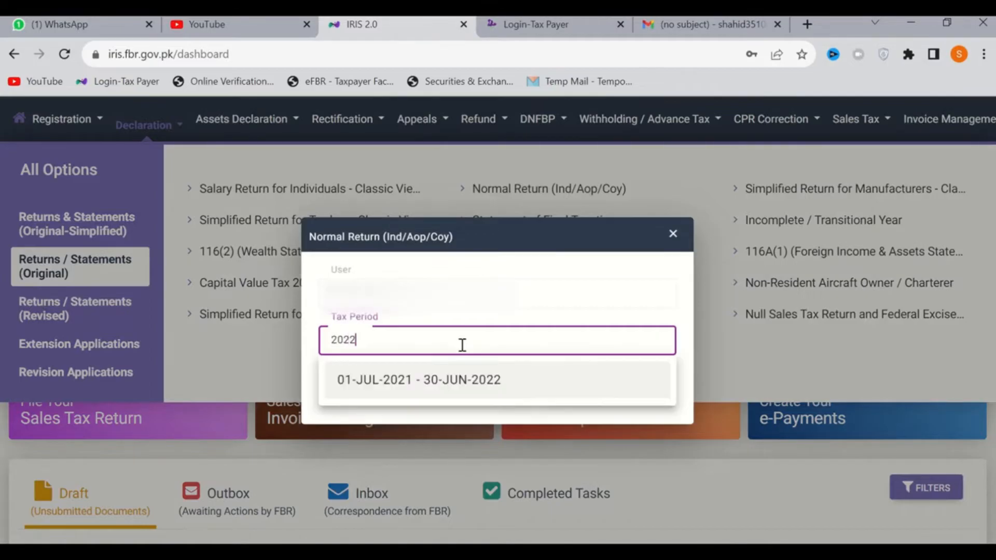
click(435, 387)
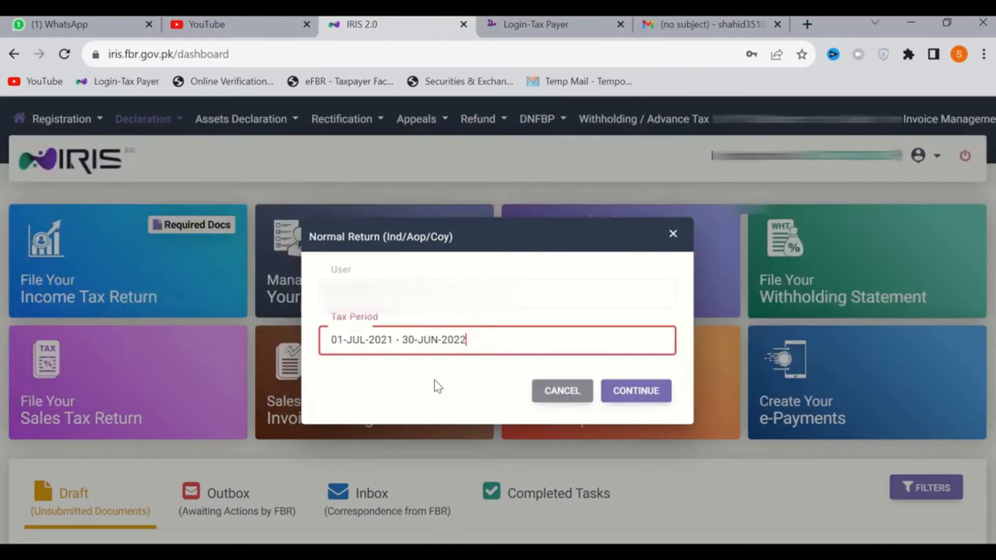
click(638, 396)
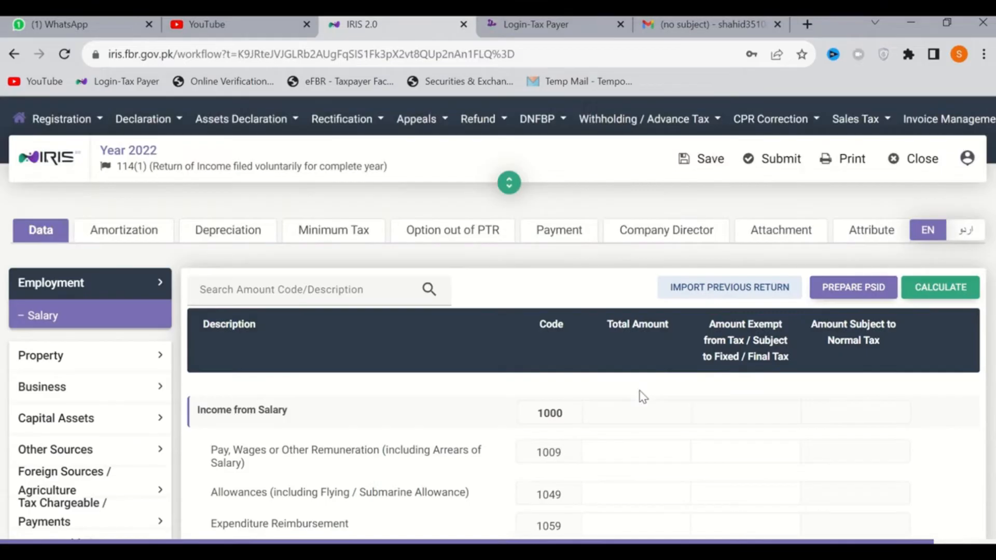
Review the salary income section of the return and open Personal Expenses under 116 - Wealth Statement
scroll(644, 397, down, 2)
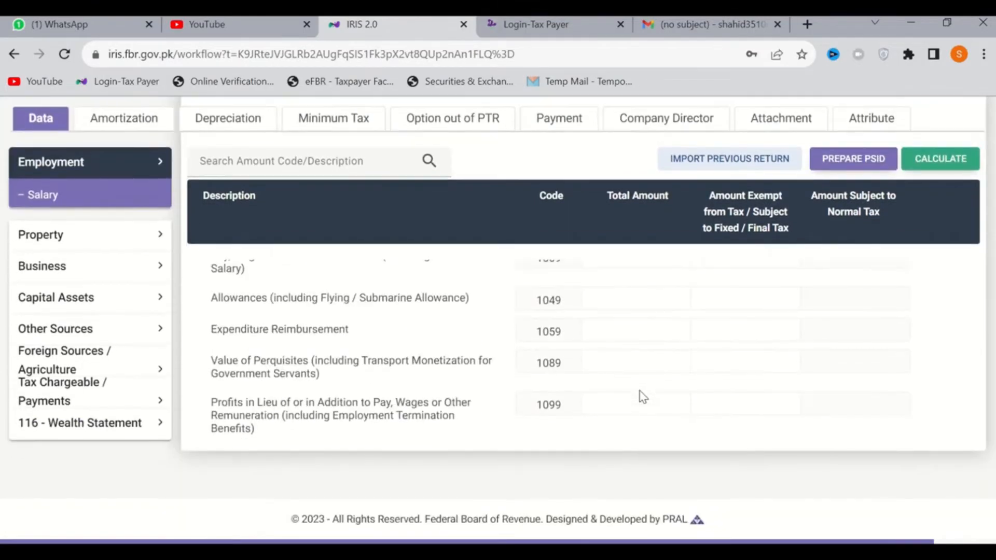
scroll(644, 397, up, 1)
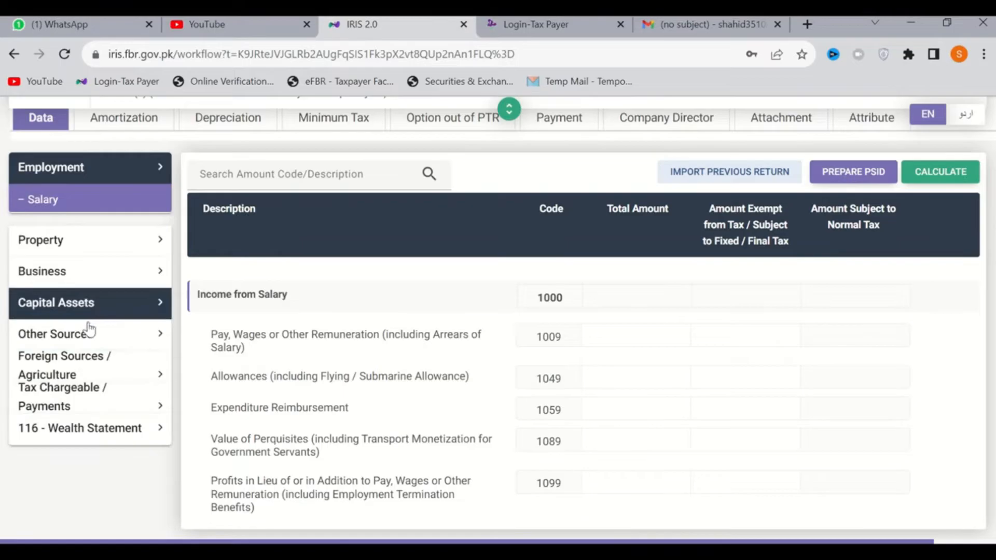
scroll(319, 397, down, 2)
scroll(500, 372, up, 3)
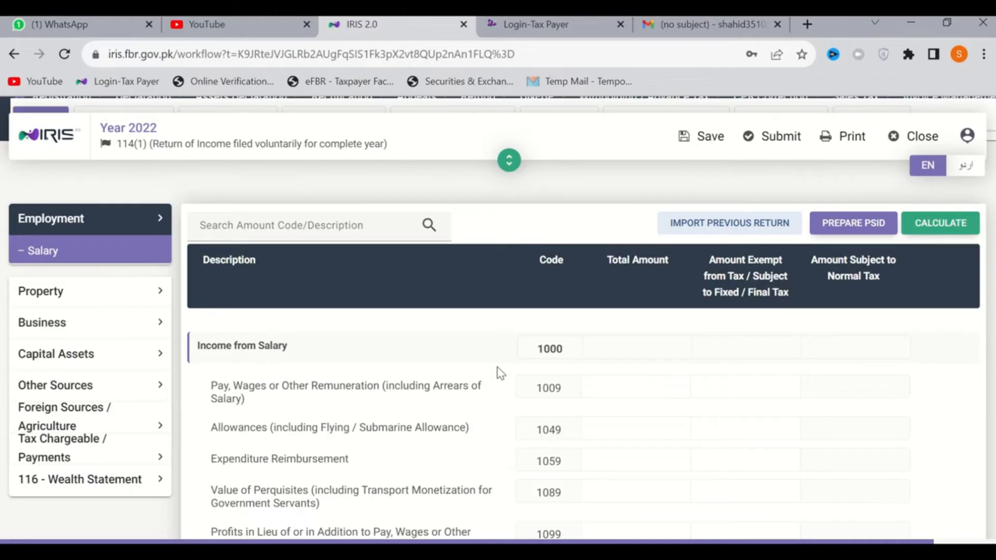
scroll(120, 417, down, 1)
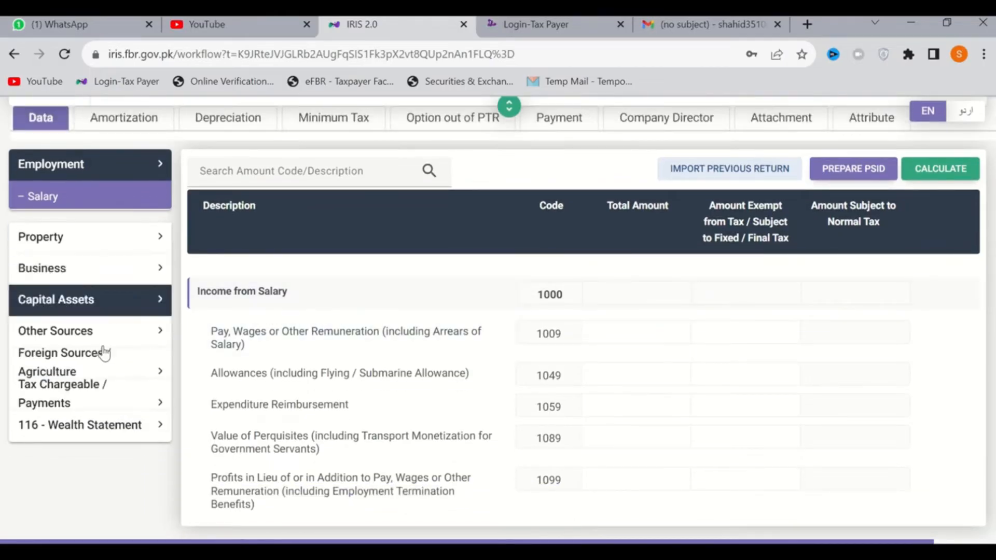
click(83, 435)
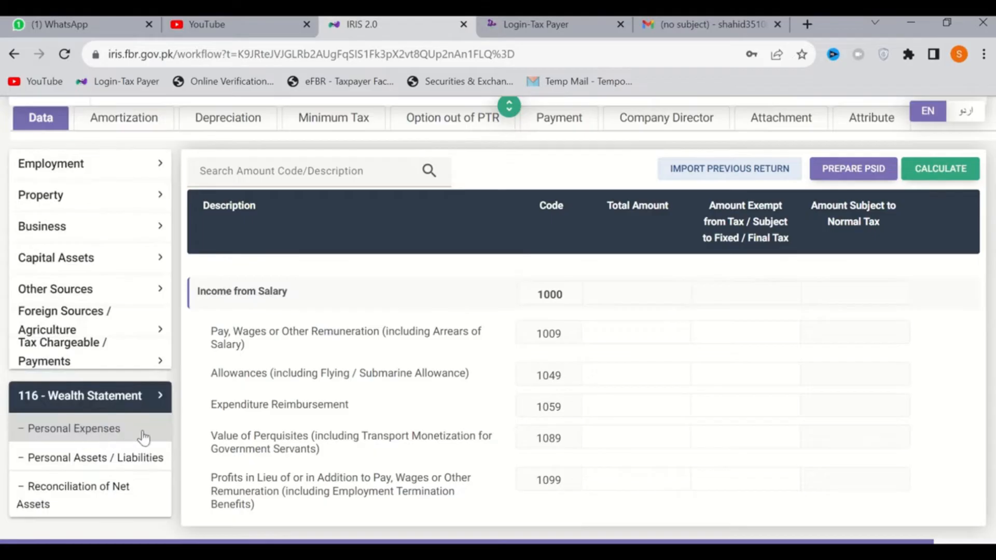
click(72, 435)
scroll(706, 456, down, 5)
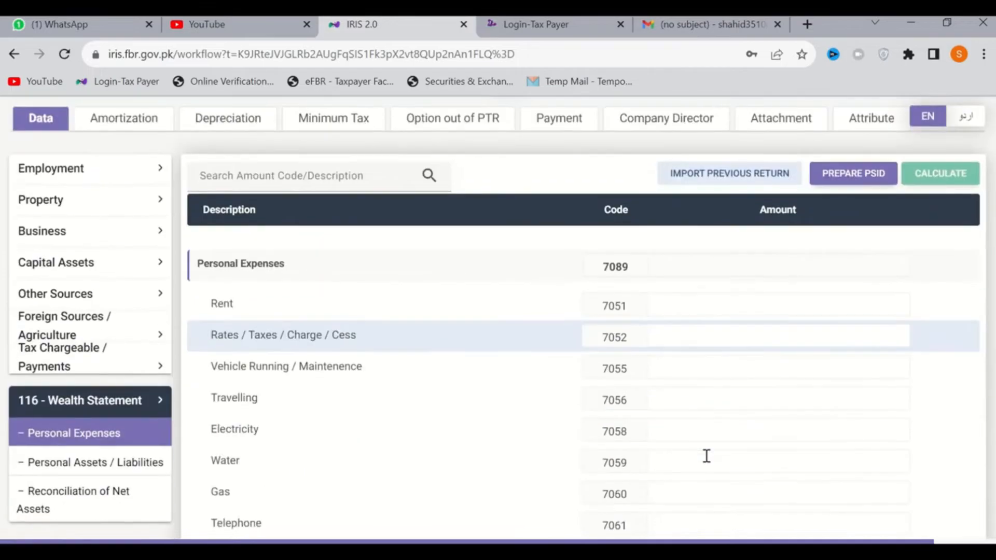
Look through the Personal Expenses rows, enter 0 for Rates / Taxes / Charge / Cess, and calculate the return
scroll(708, 459, down, 3)
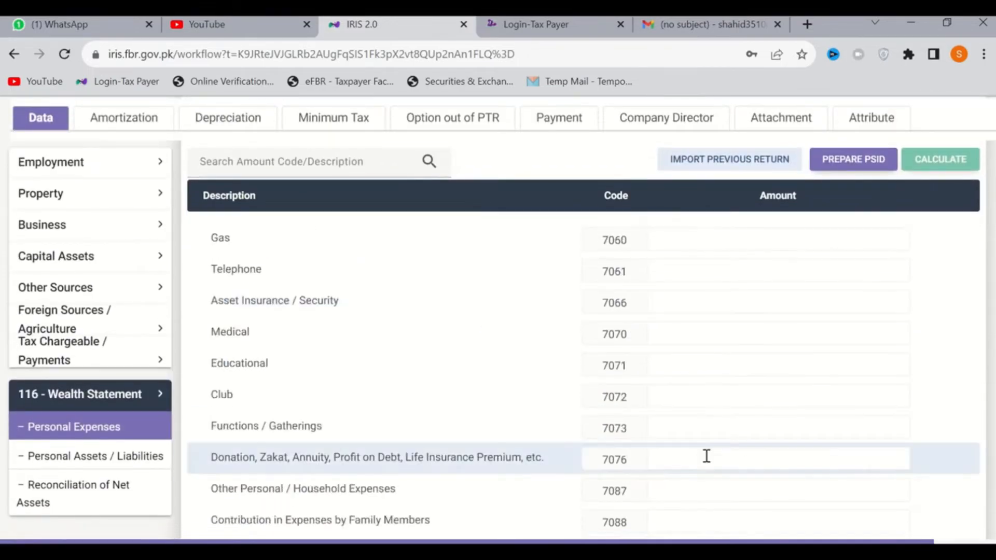
scroll(706, 456, up, 6)
scroll(707, 456, up, 3)
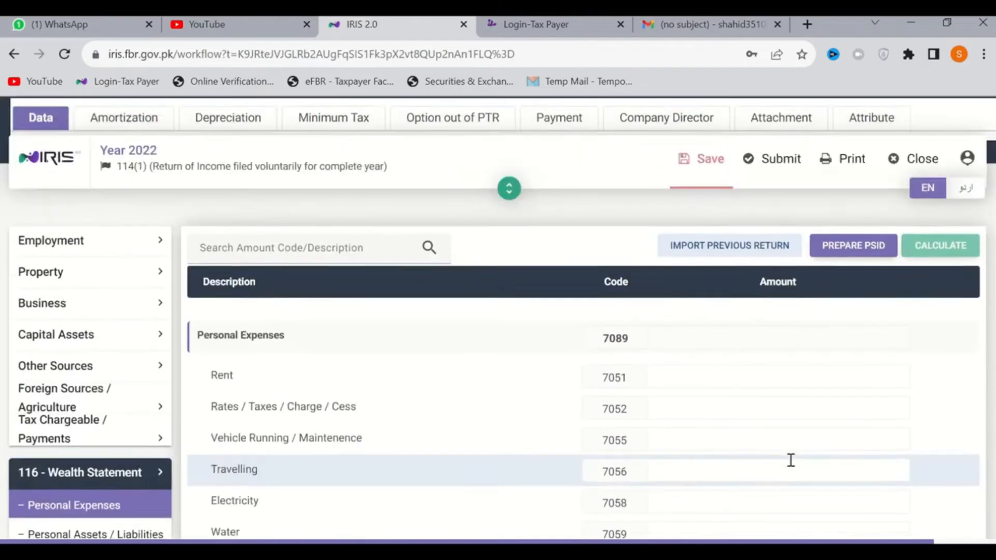
click(799, 461)
text(0)
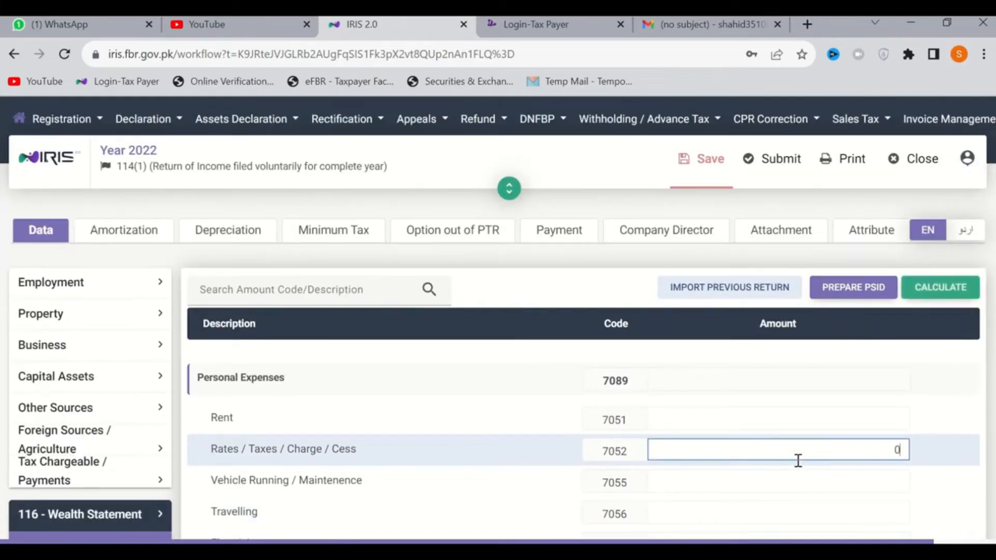
click(932, 294)
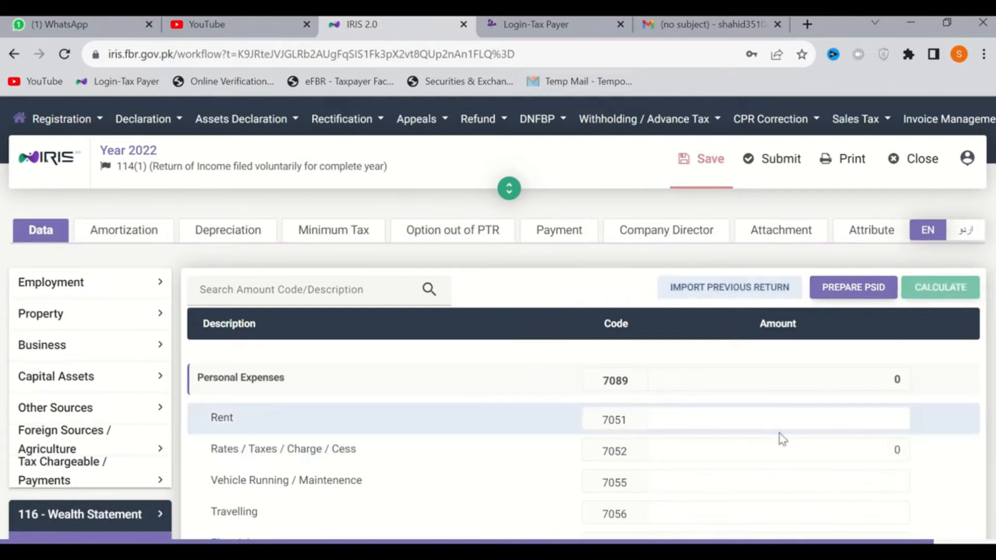
In Personal Assets / Liabilities, enter 0 for Animal (Non-Business) and recalculate the return
scroll(781, 436, down, 3)
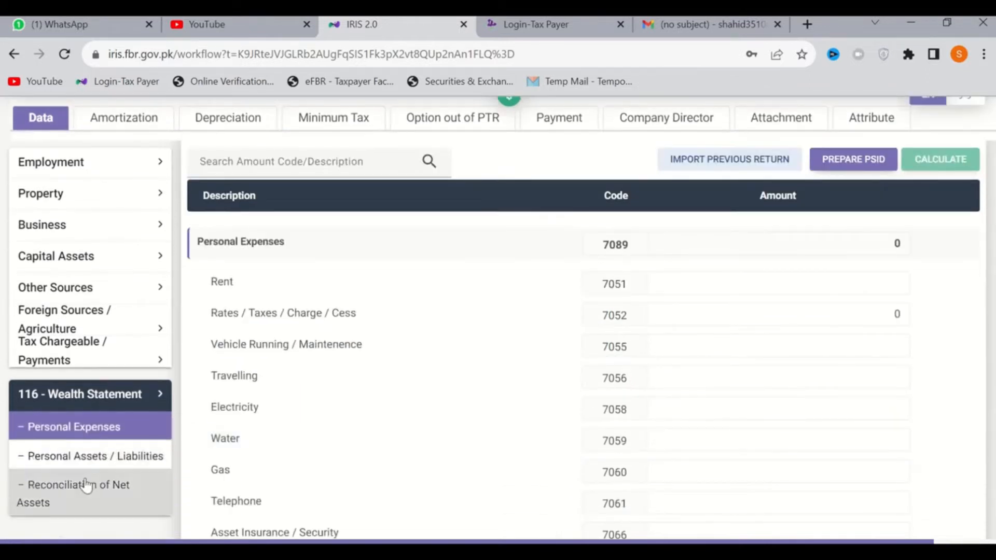
click(92, 465)
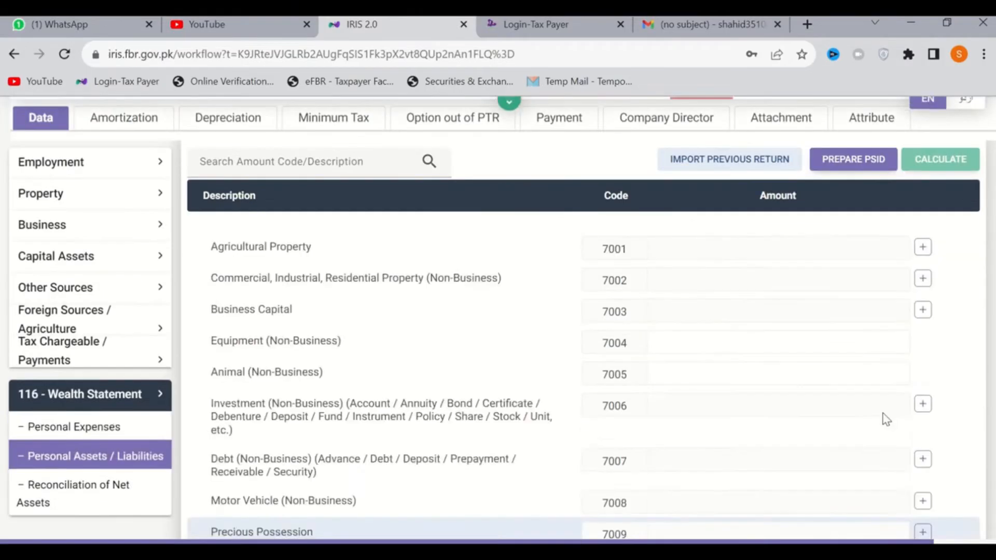
scroll(882, 420, up, 3)
scroll(809, 465, down, 4)
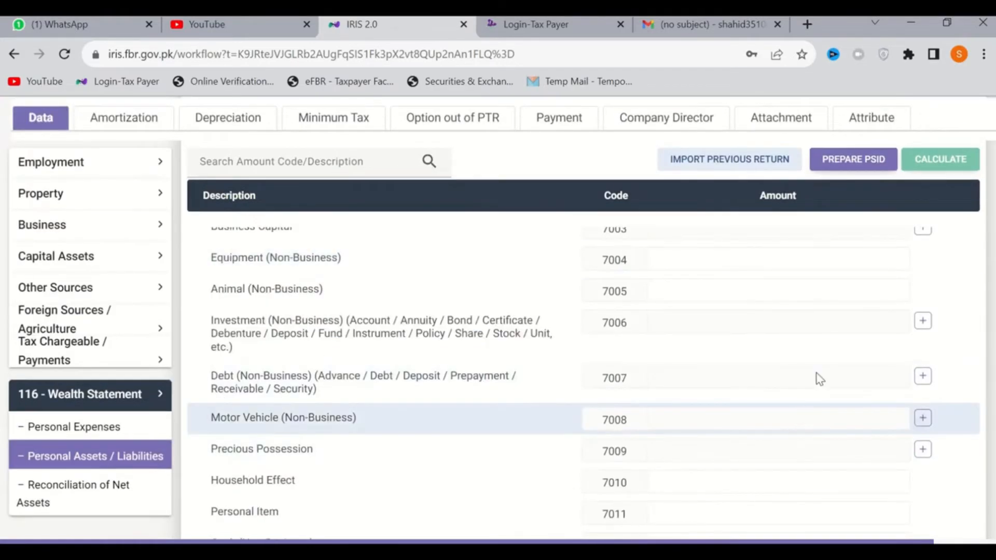
click(822, 292)
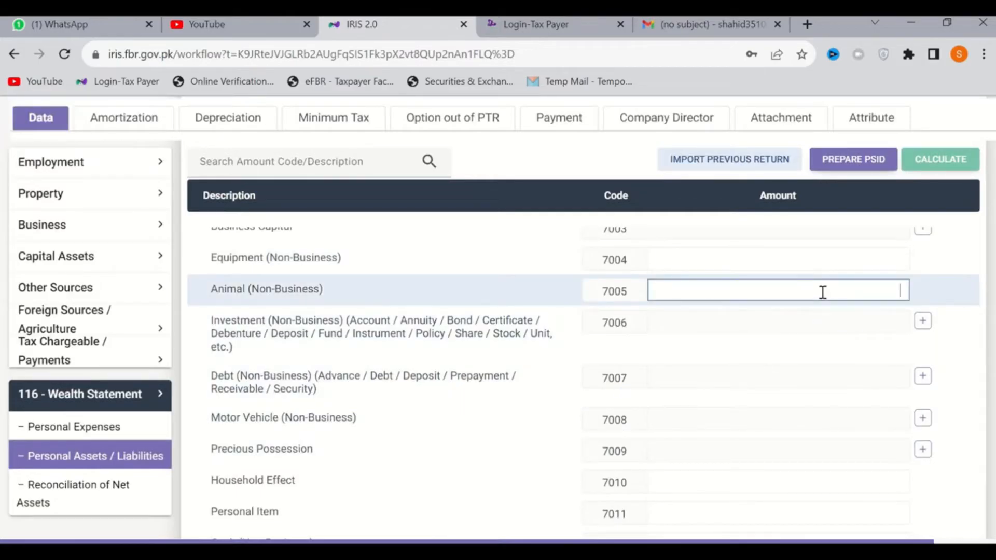
text(0)
click(945, 163)
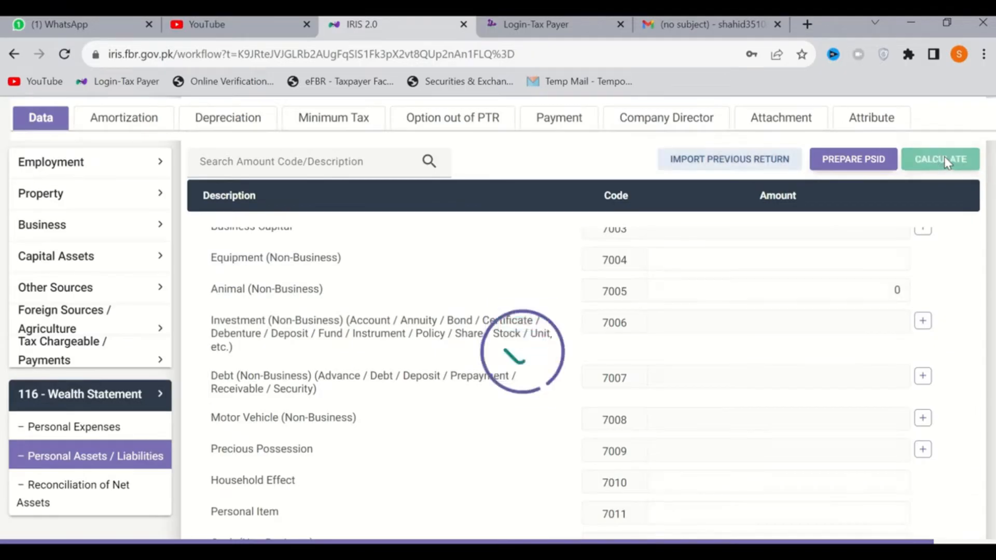
scroll(822, 402, down, 5)
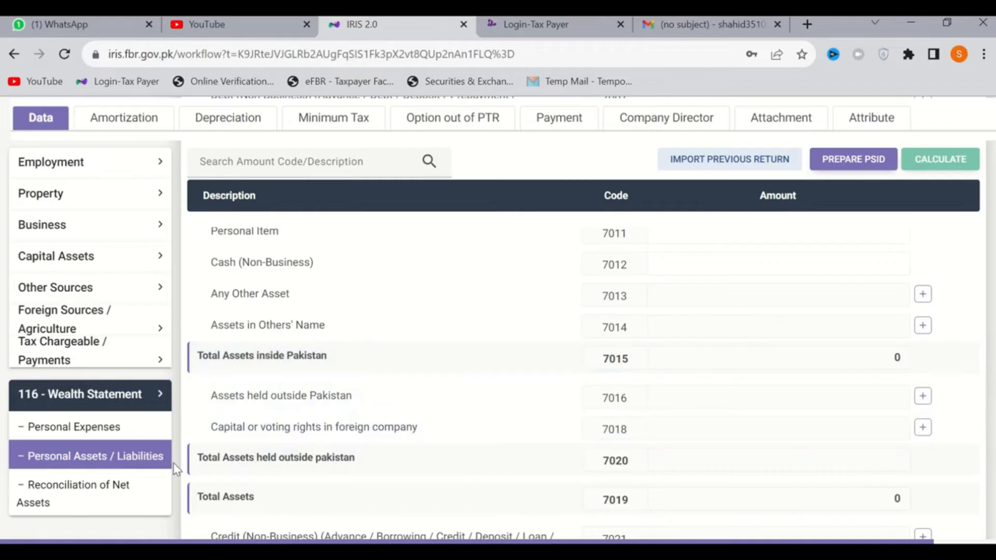
In Reconciliation of Net Assets, set Net Assets Previous Year to 0 and recalculate the return
click(70, 489)
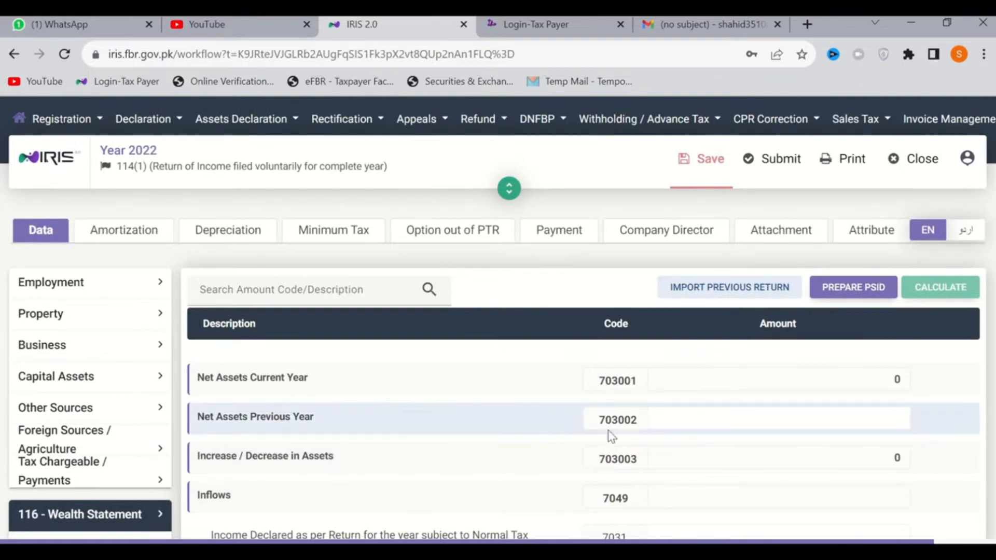
click(854, 416)
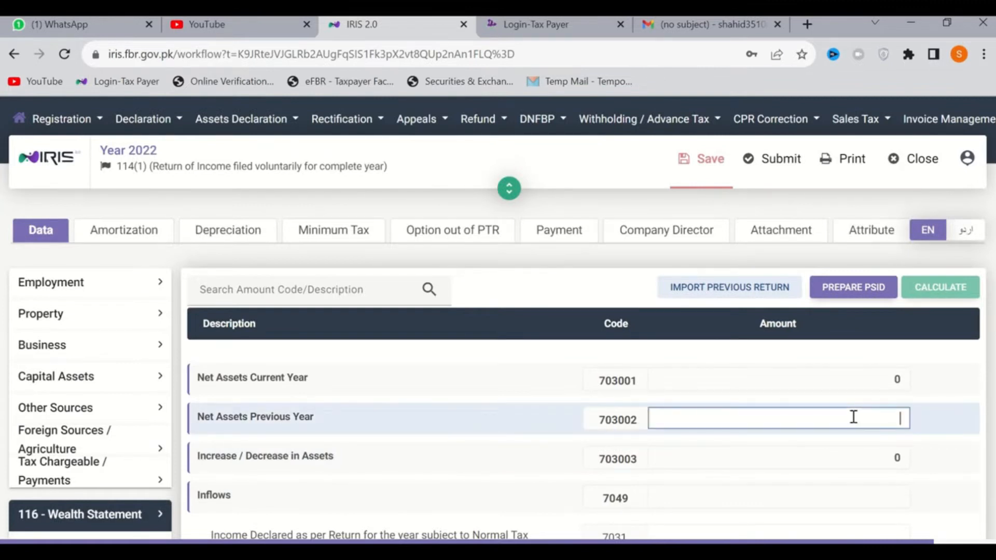
text(0)
click(945, 290)
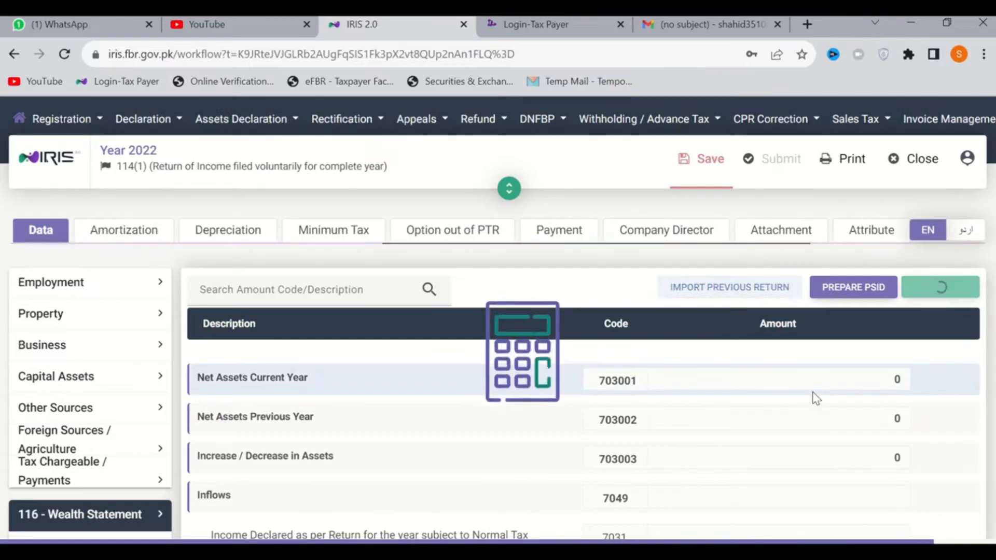
scroll(816, 398, down, 5)
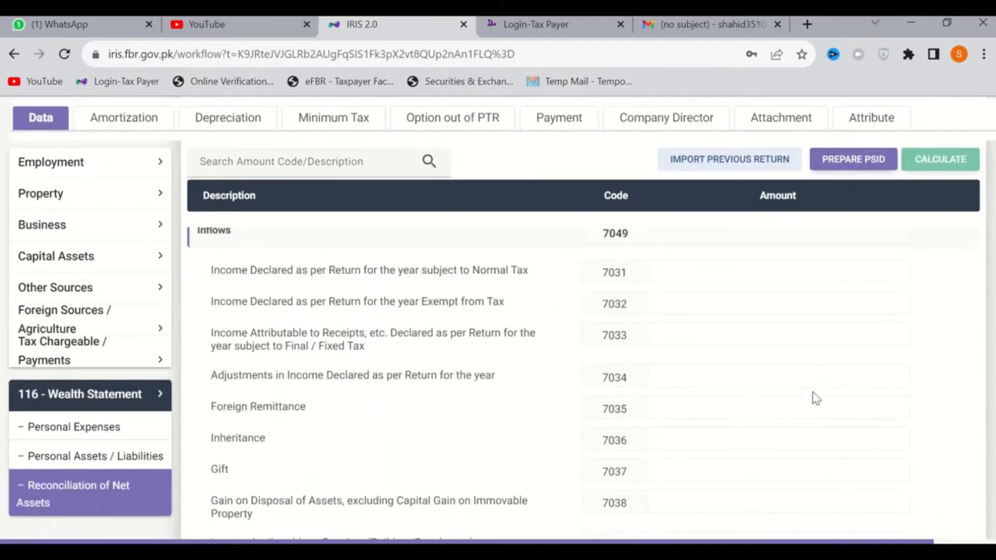
scroll(817, 399, up, 5)
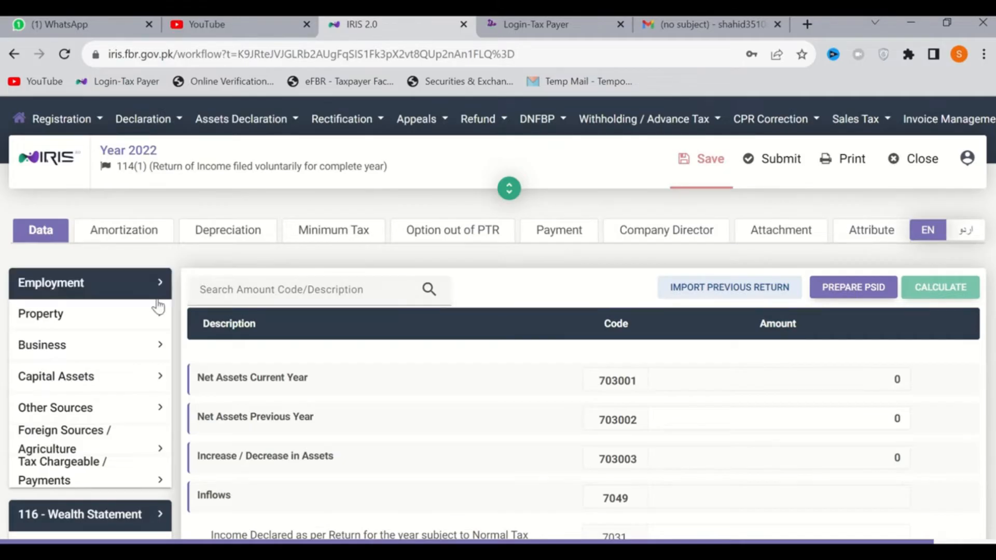
In the Salary section under Employment, enter 480,000 as the total amount of Pay, Wages or Other Remuneration and calculate
click(81, 290)
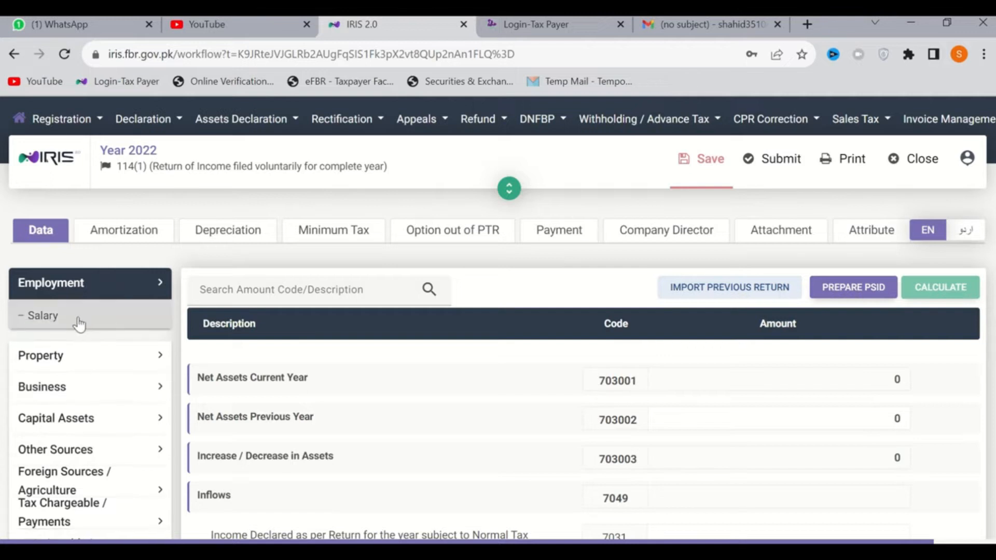
click(78, 325)
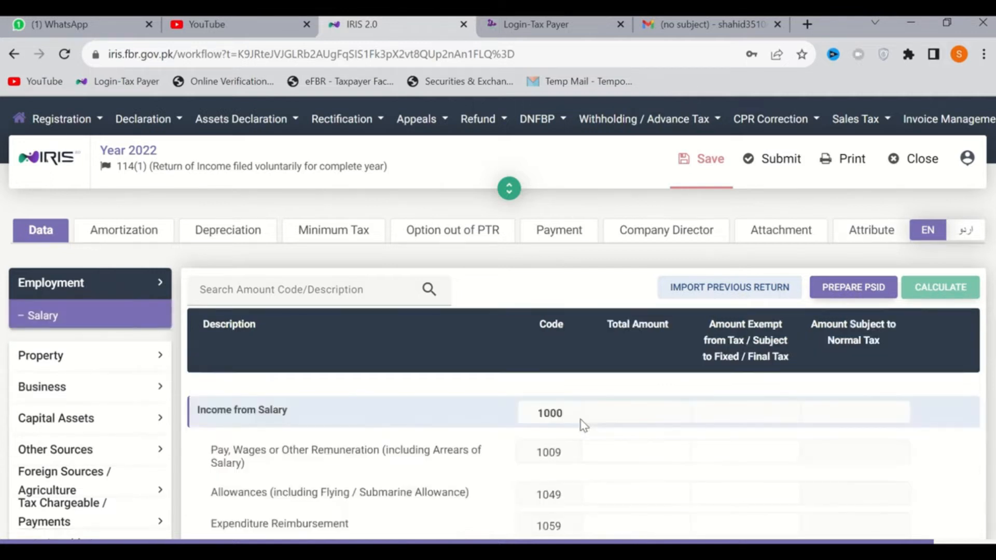
scroll(718, 475, down, 2)
scroll(719, 477, down, 2)
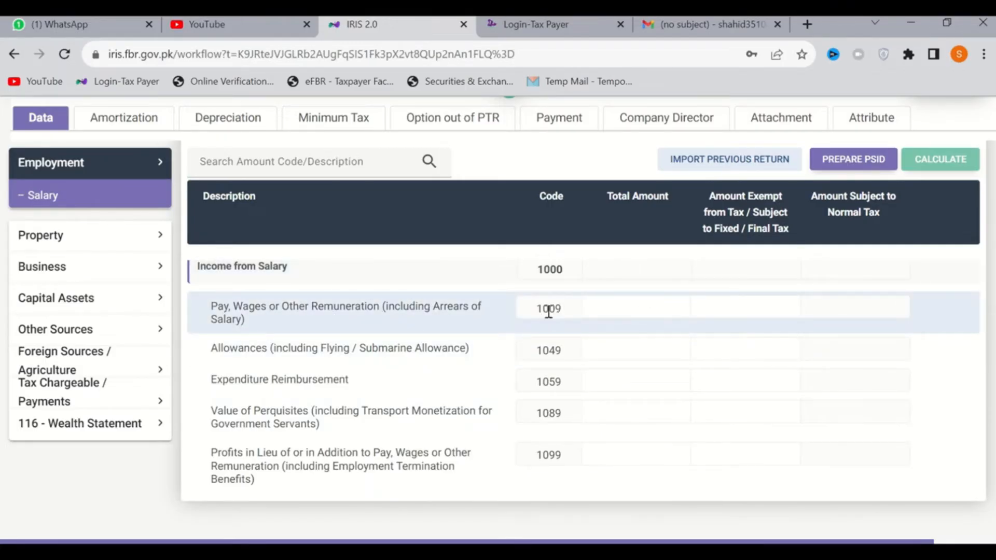
click(614, 311)
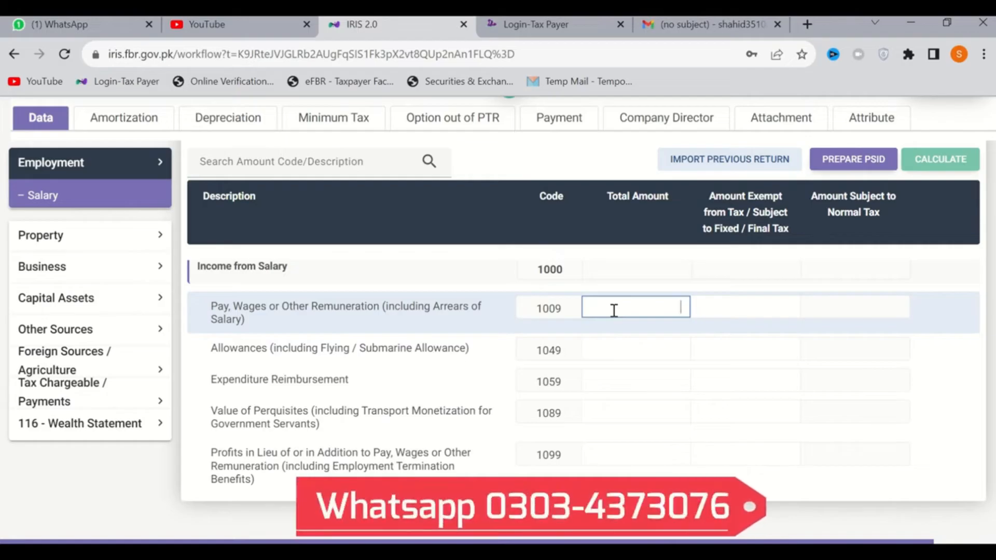
text(4800000)
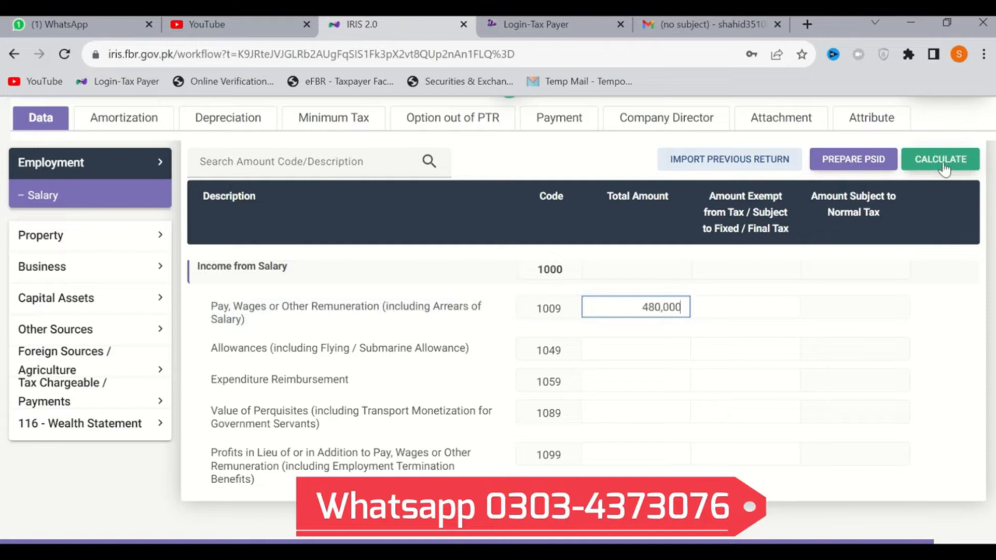
click(944, 167)
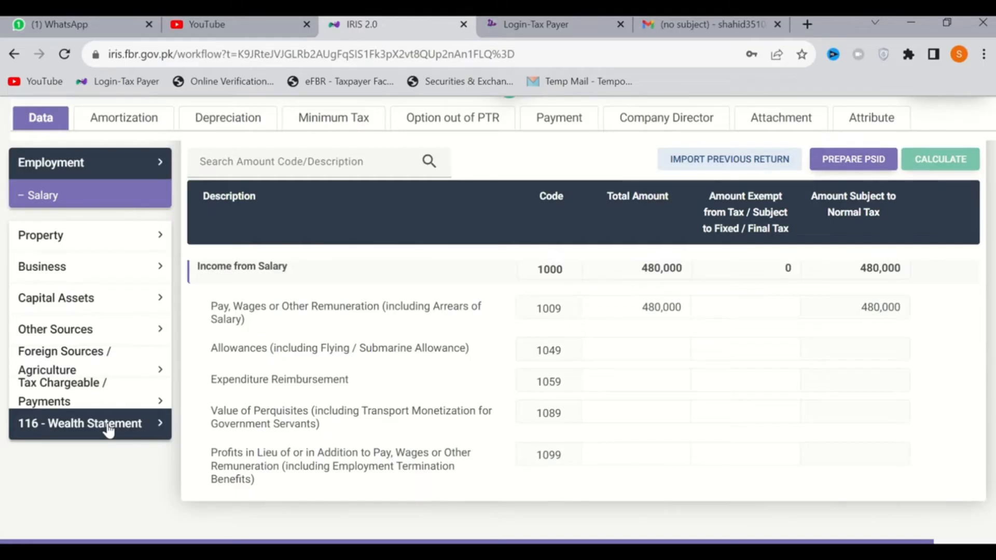
Examine the Computations section under Tax Chargeable / Payments down to the Admitted, Demanded and Refundable Income Tax rows
click(86, 409)
scroll(107, 383, down, 3)
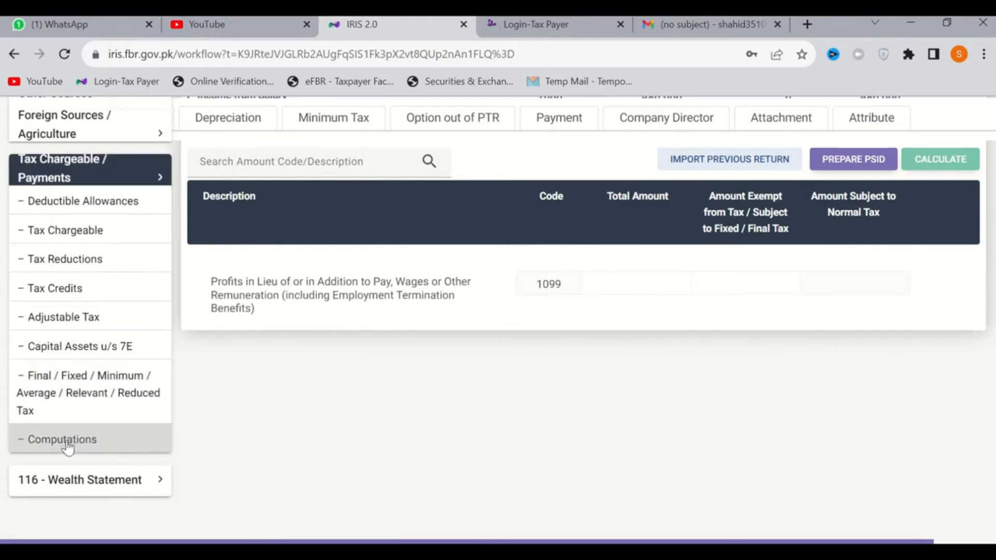
click(67, 447)
scroll(761, 478, down, 10)
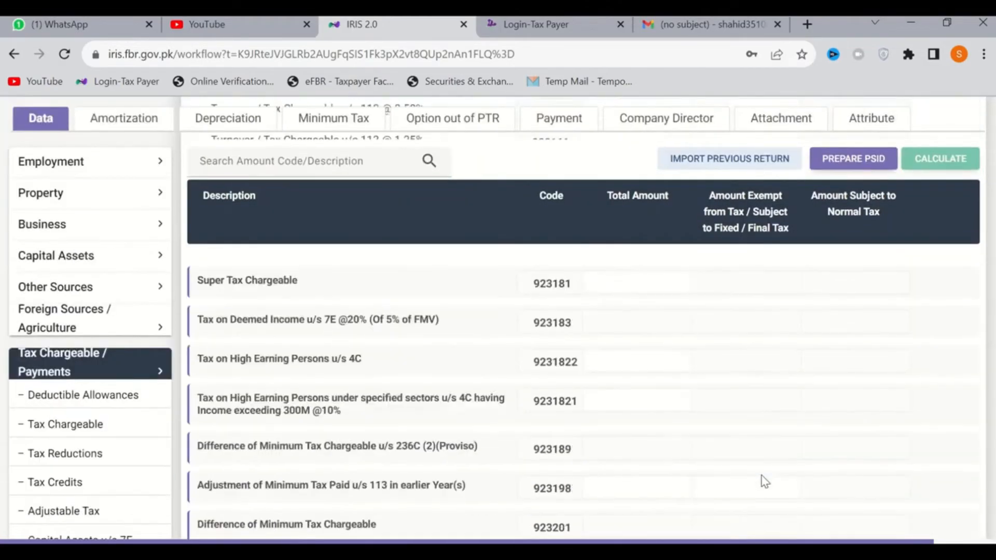
scroll(762, 479, down, 5)
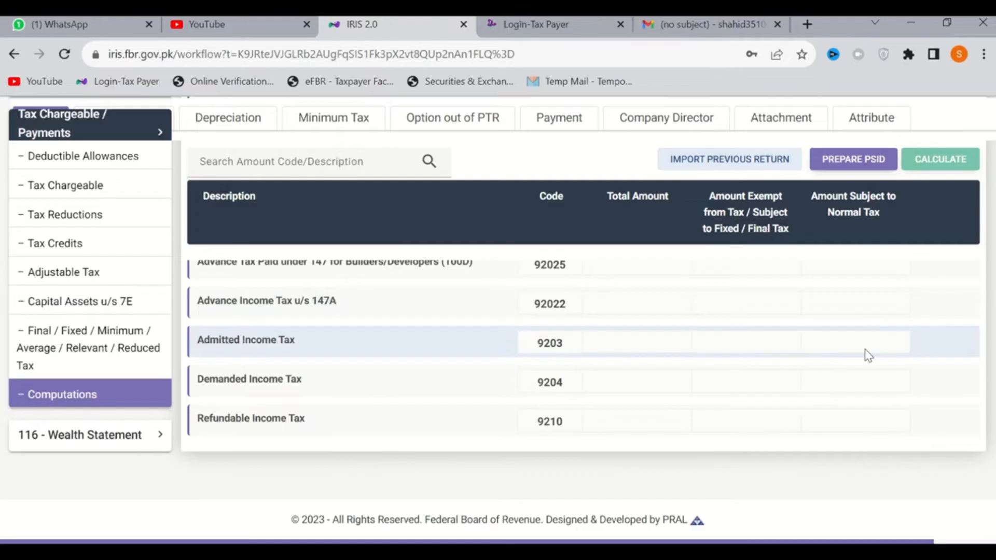
scroll(868, 356, up, 1)
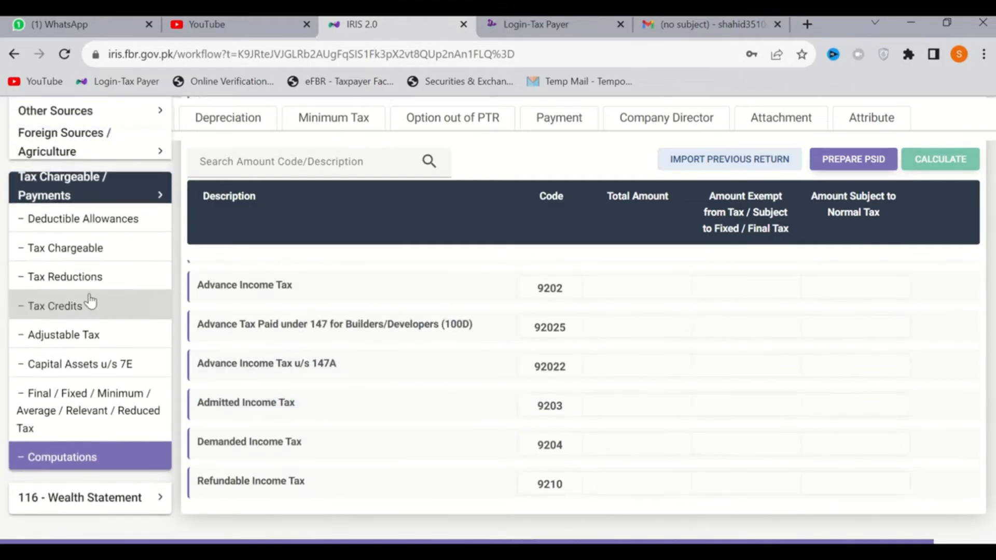
scroll(90, 301, up, 3)
Return to the Salary section, set the total amount of Pay, Wages or Other Remuneration to 690,000, and recalculate
click(85, 161)
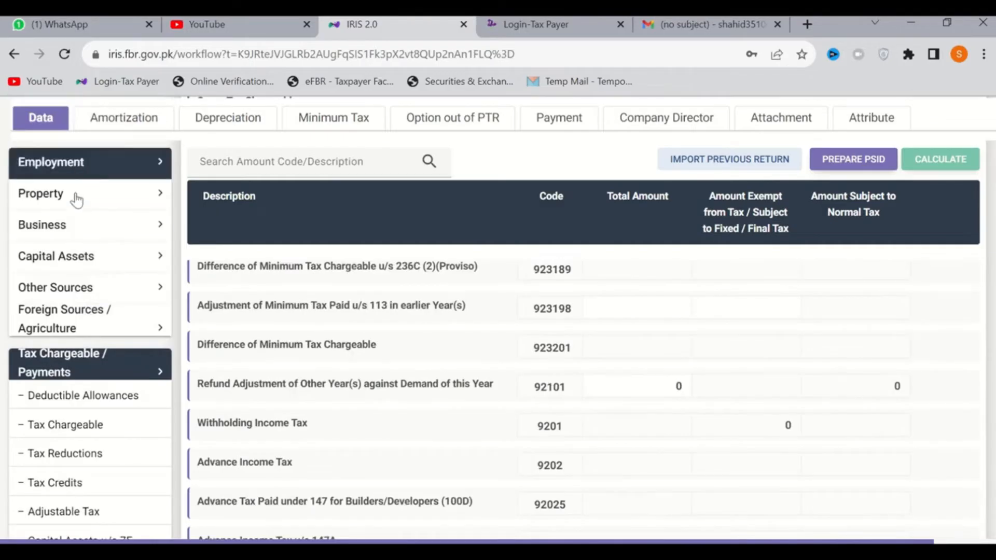
scroll(86, 197, up, 2)
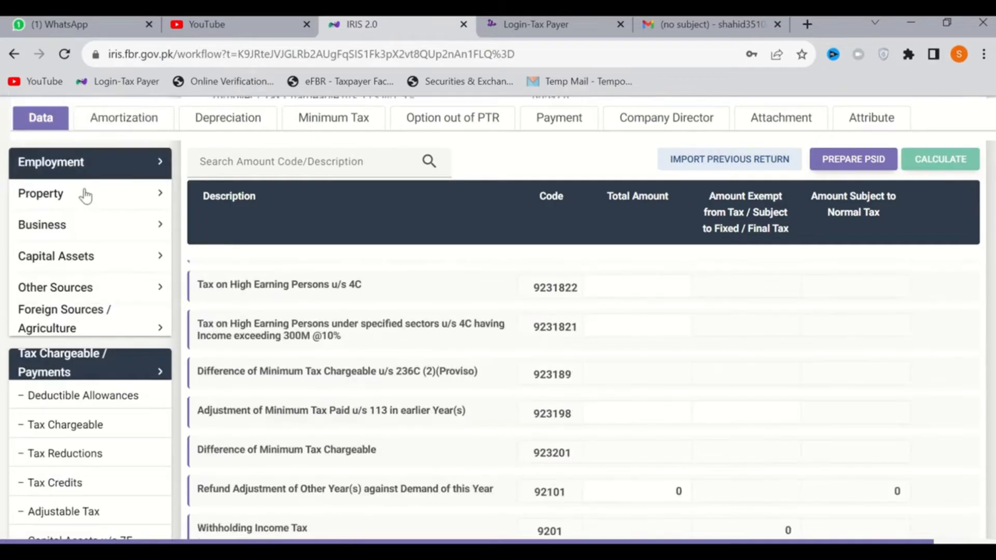
click(78, 170)
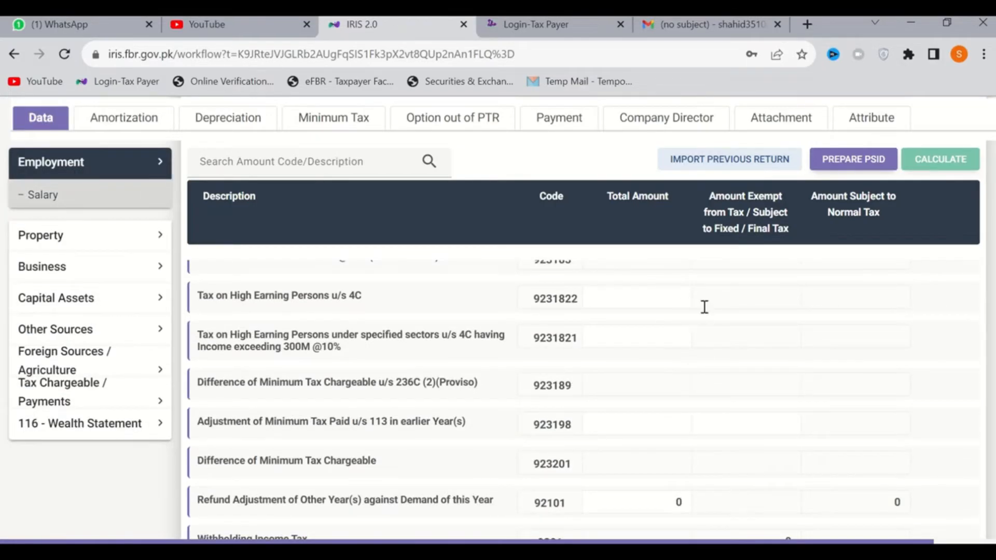
scroll(705, 307, up, 10)
click(651, 453)
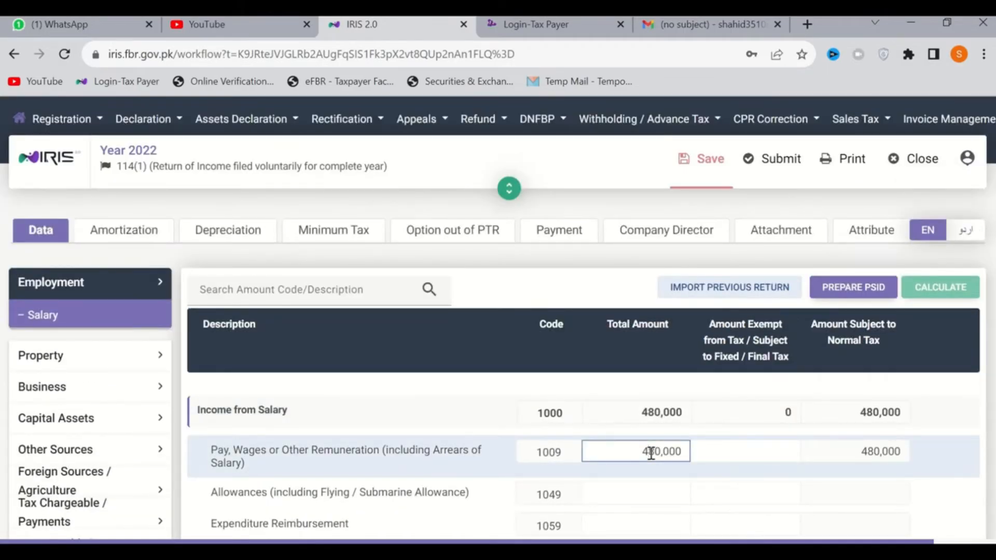
text(6800)
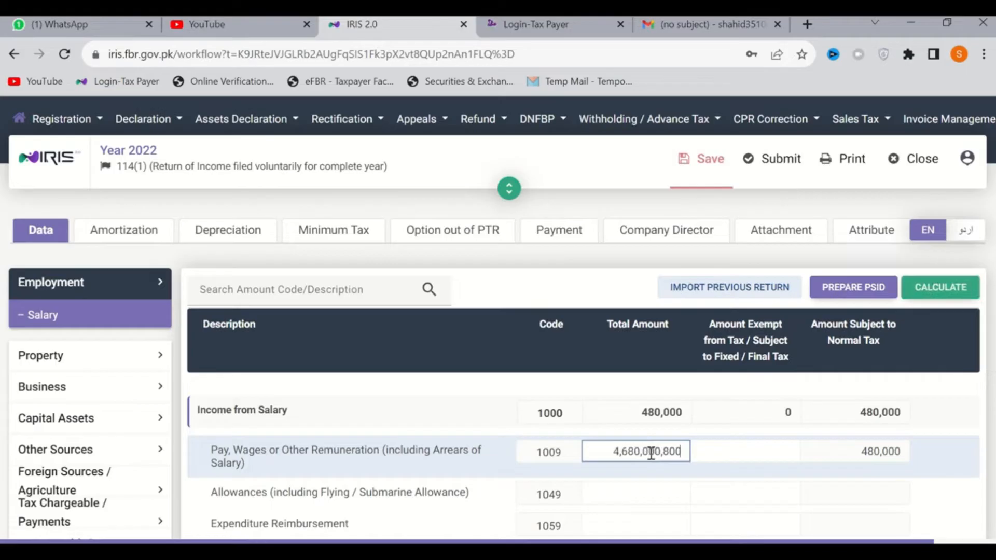
key(ctrl+a)
key(BackSpace)
text(690,000)
click(932, 292)
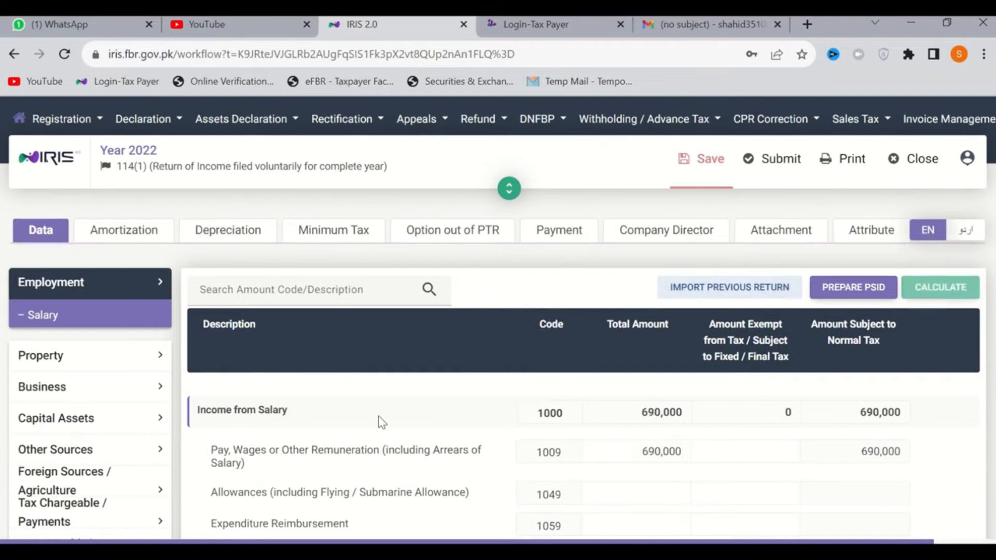
Open Computations under Tax Chargeable / Payments to check the figures for the revised salary
scroll(11, 437, down, 3)
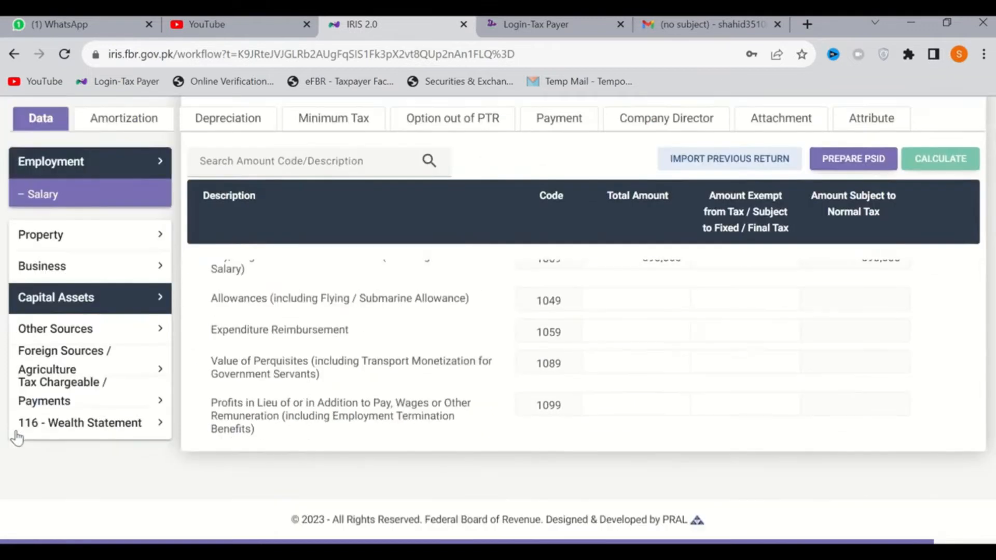
click(64, 401)
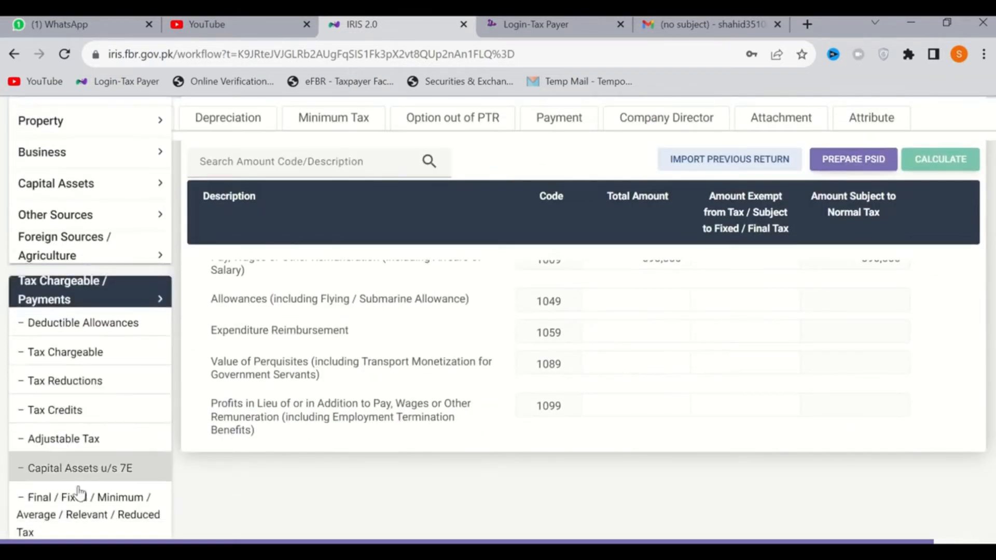
scroll(78, 493, down, 2)
scroll(78, 483, down, 1)
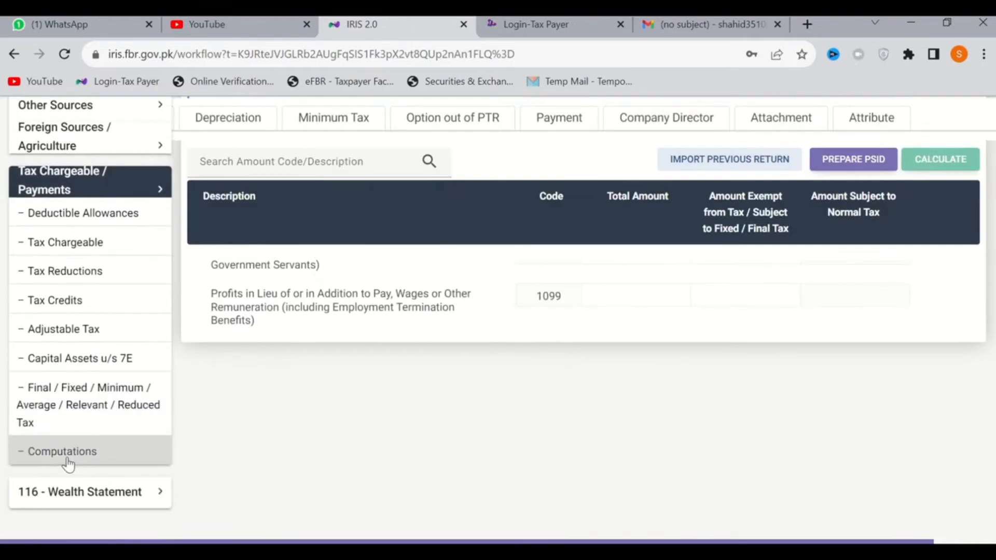
click(68, 465)
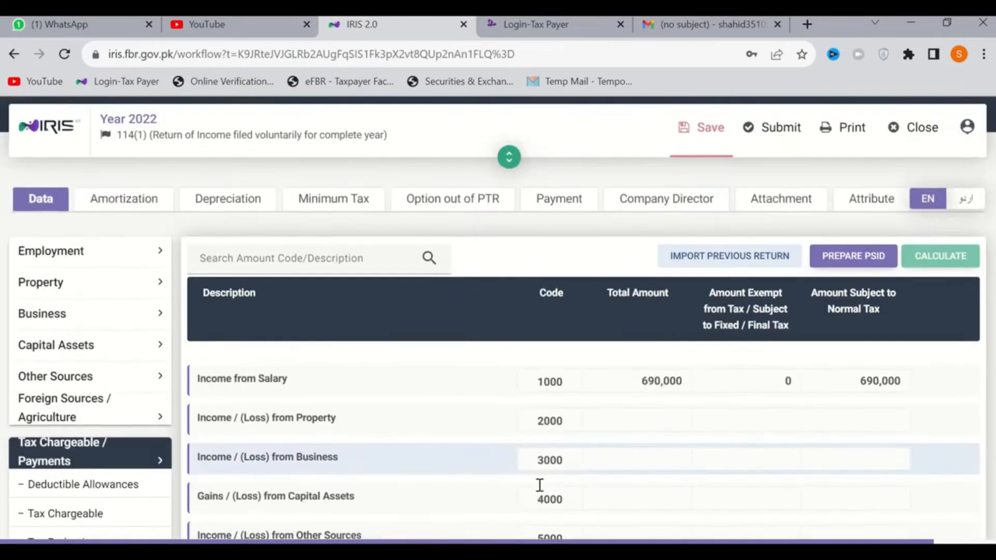
Try to prepare a PSID for the Admitted Income Tax row, and save the return's data
scroll(542, 491, down, 8)
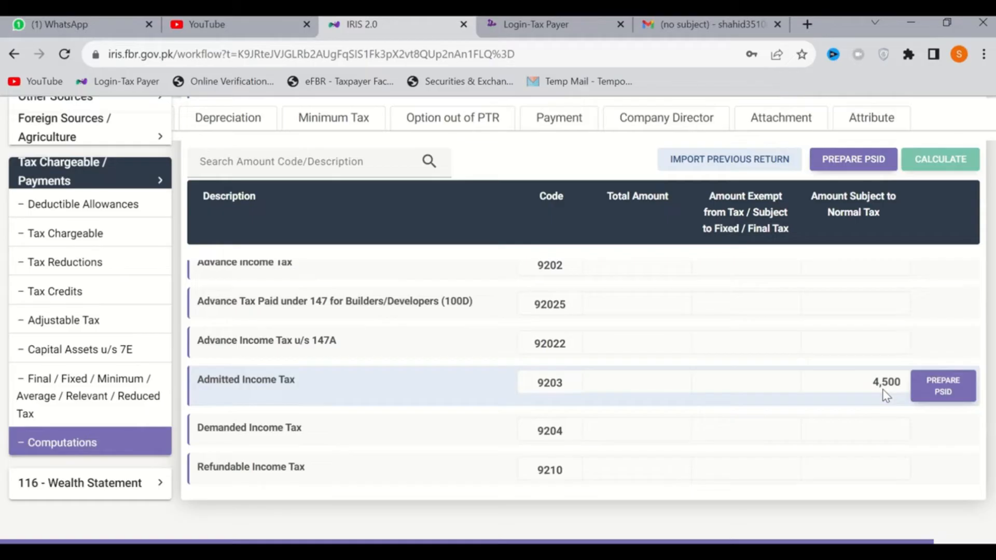
click(948, 393)
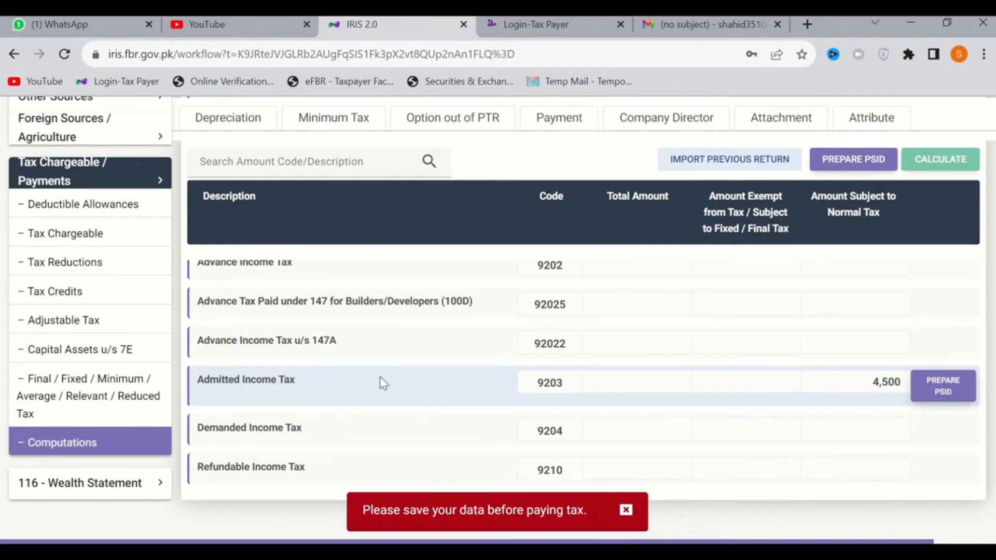
scroll(263, 230, up, 4)
scroll(176, 163, up, 10)
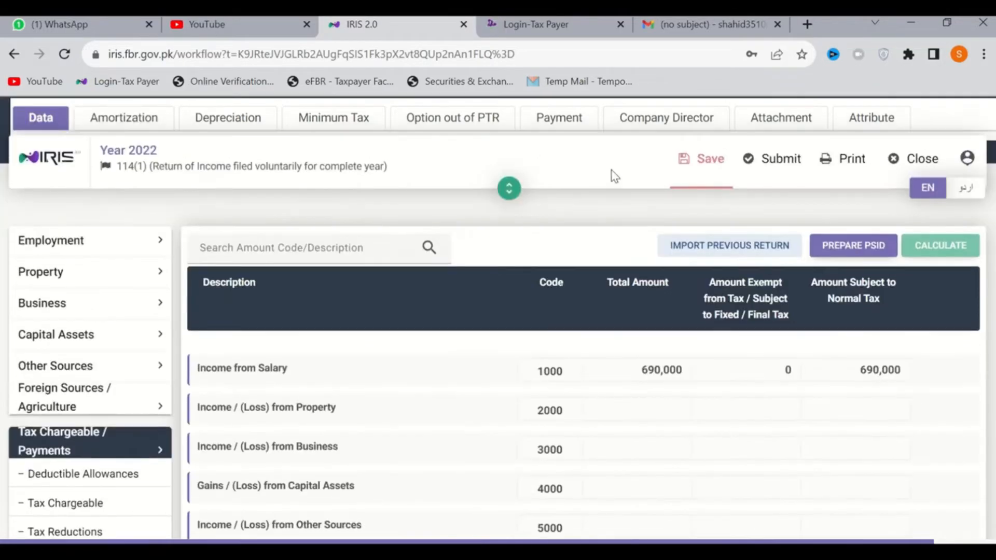
scroll(614, 176, up, 1)
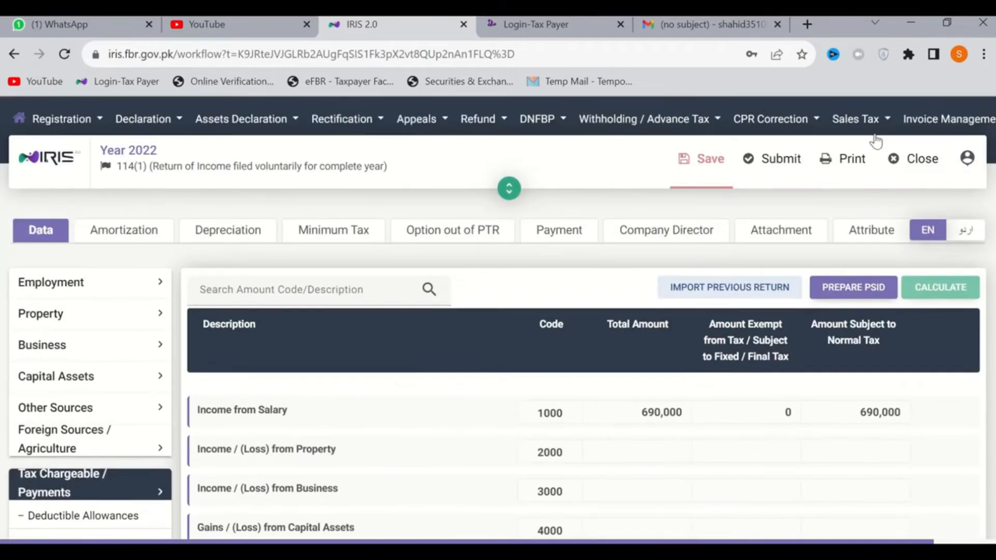
click(705, 165)
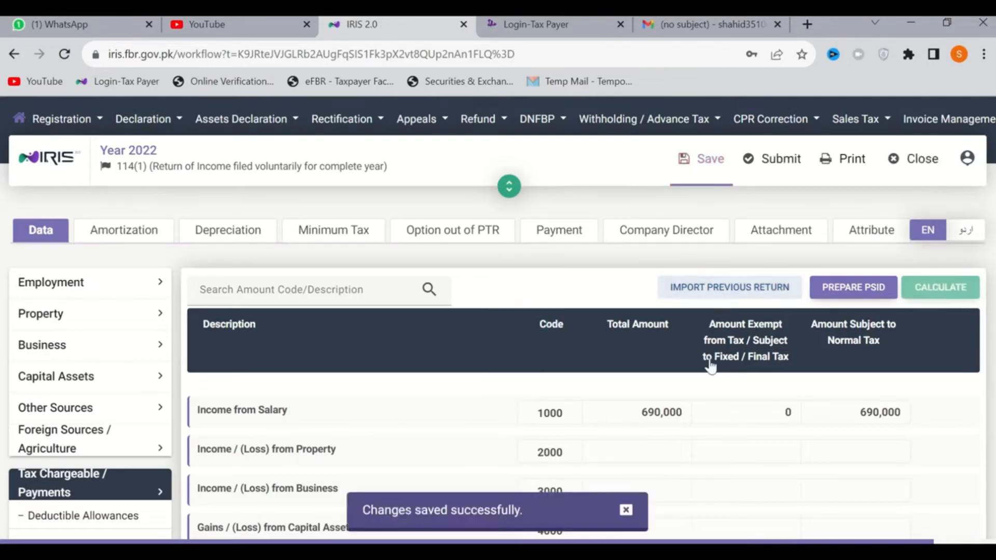
Open the PSID form for the Admitted Income Tax row in Computations and try to generate a PSID for 4,500
scroll(907, 435, down, 3)
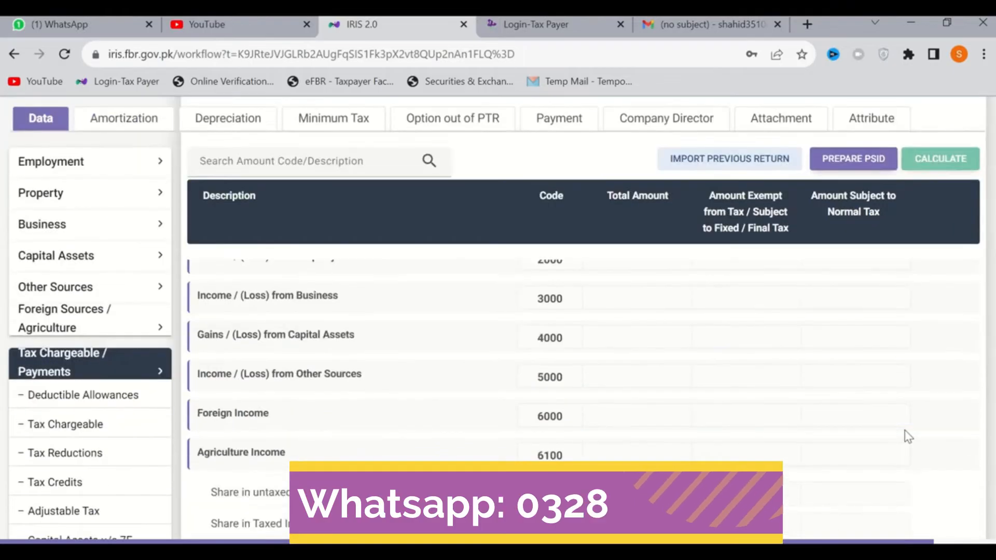
scroll(907, 436, down, 10)
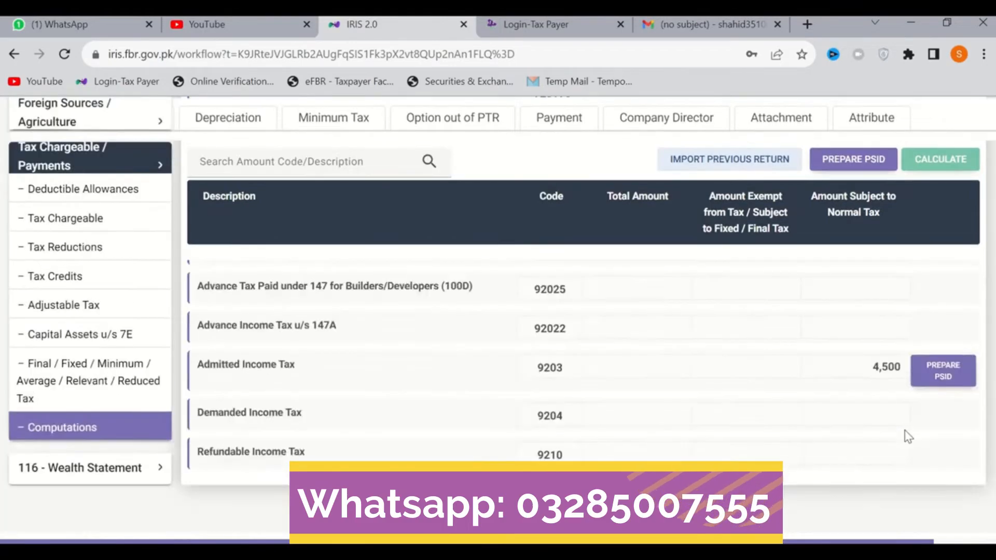
scroll(908, 437, up, 5)
scroll(906, 436, down, 3)
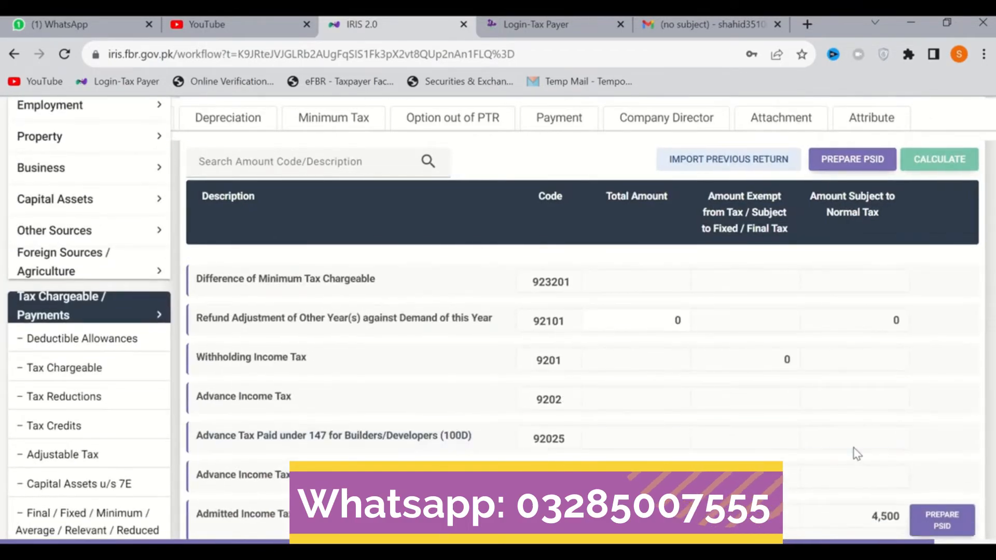
scroll(856, 454, down, 2)
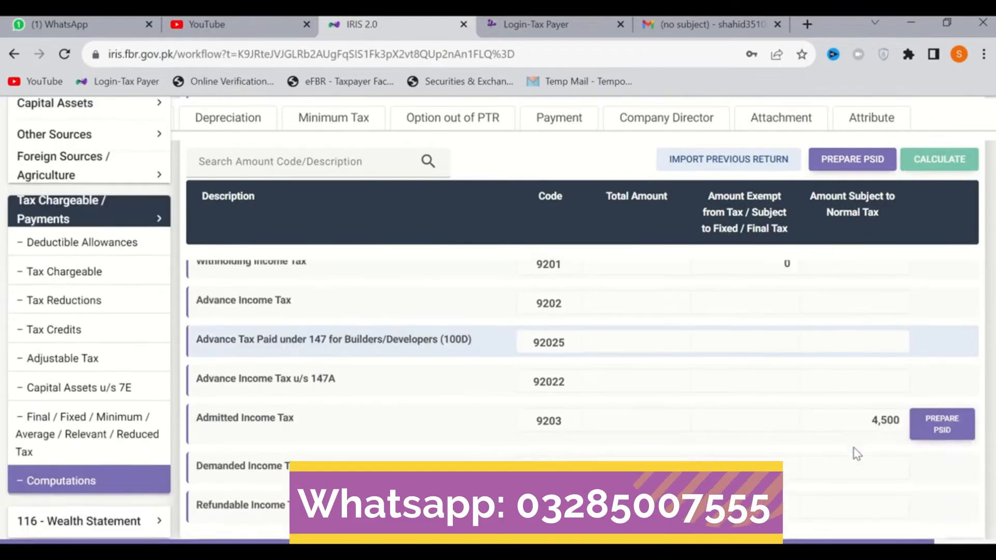
click(940, 430)
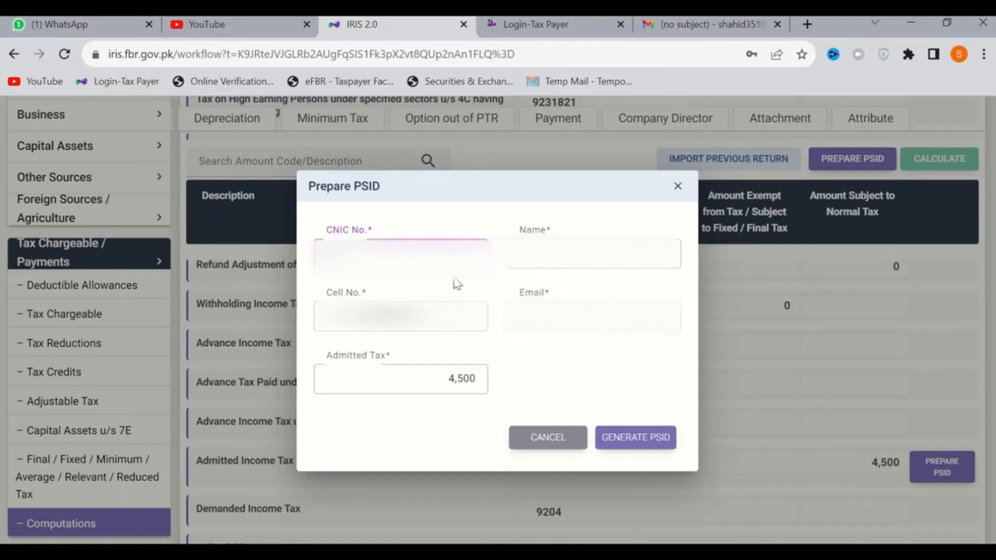
click(636, 438)
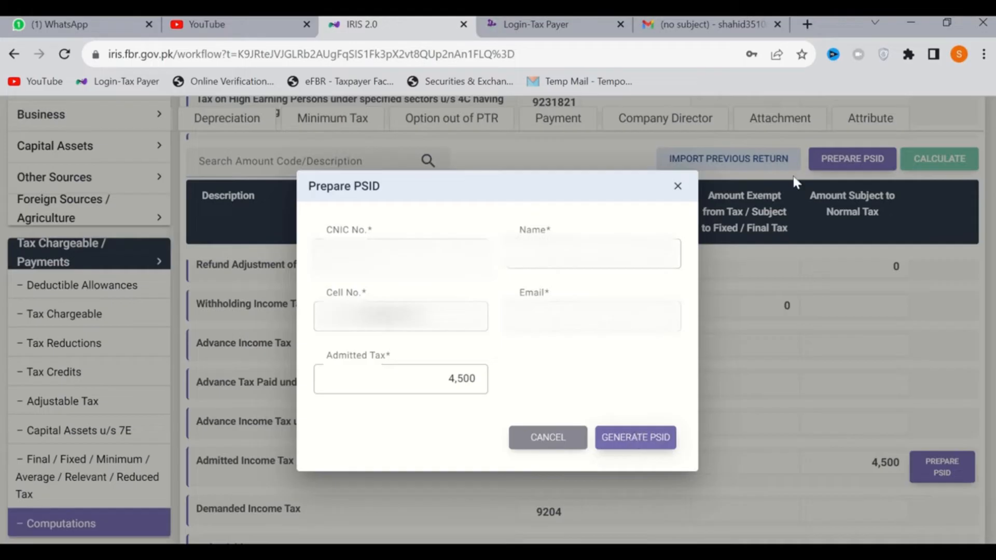
click(813, 25)
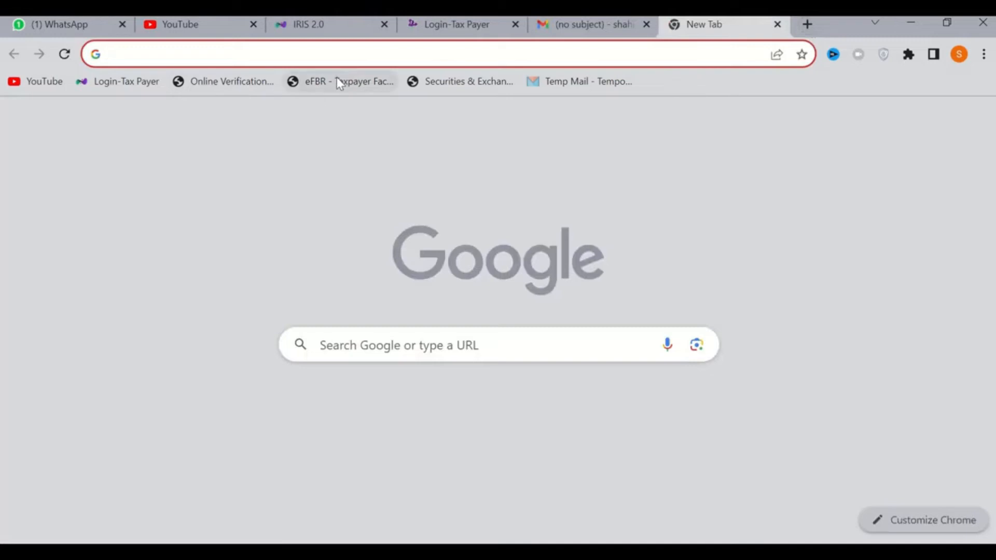
click(338, 82)
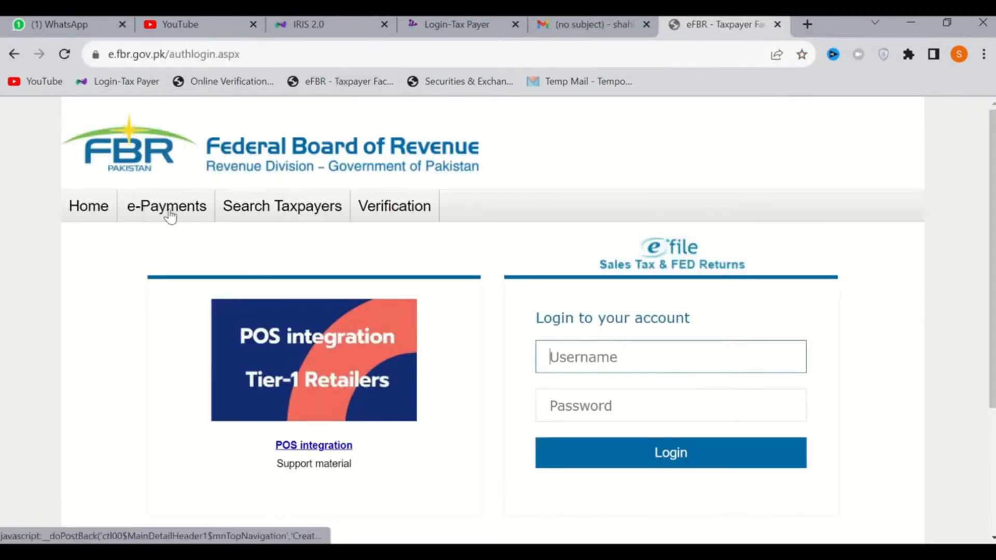
mouse_move(167, 213)
click(148, 298)
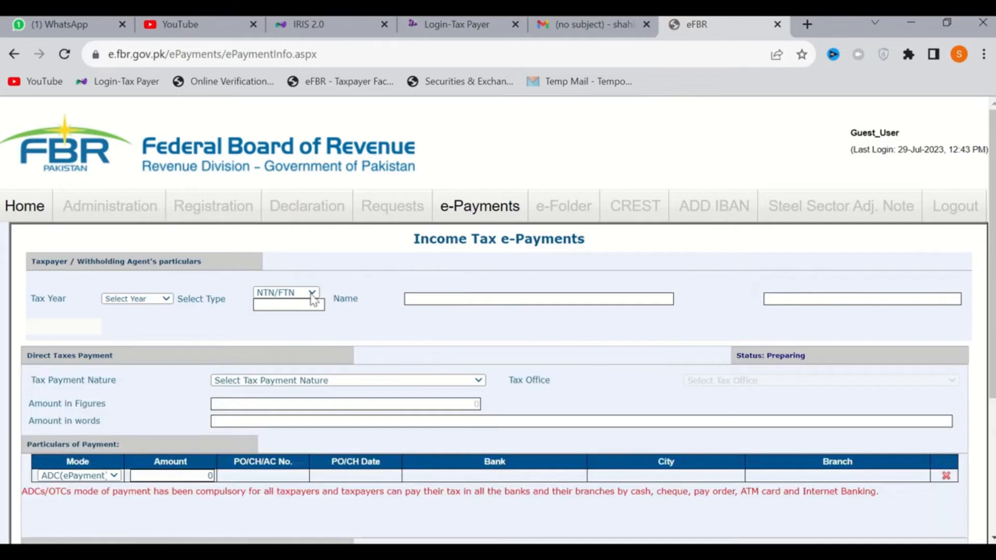
click(779, 24)
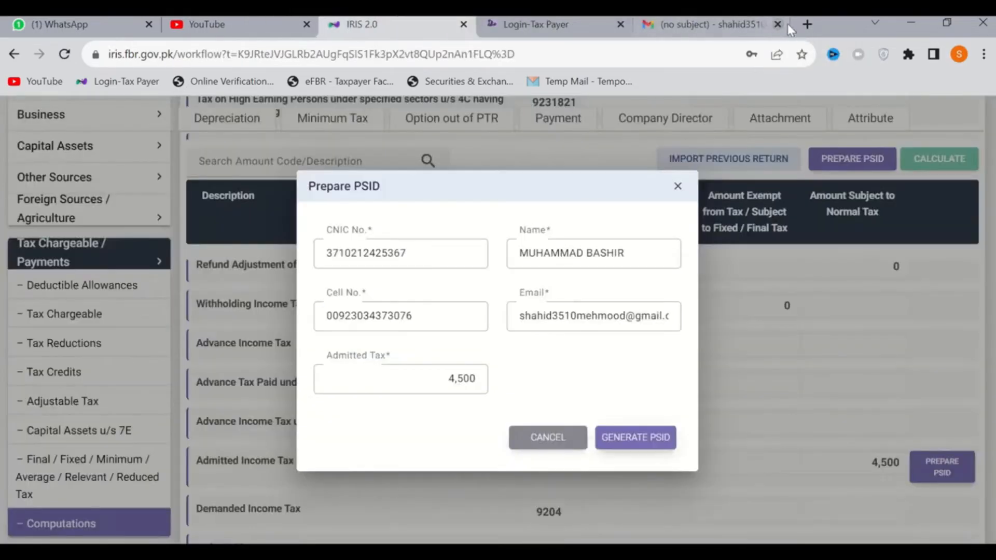
Open e.fbr.gov.pk in a new browser tab and bring up its Income Tax e-Payments form
click(807, 26)
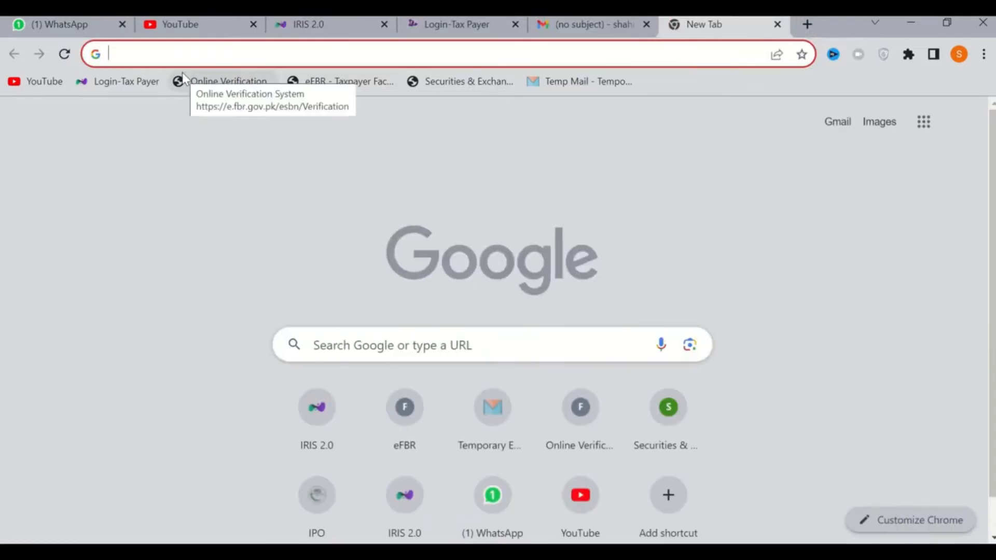
text(E.FBR)
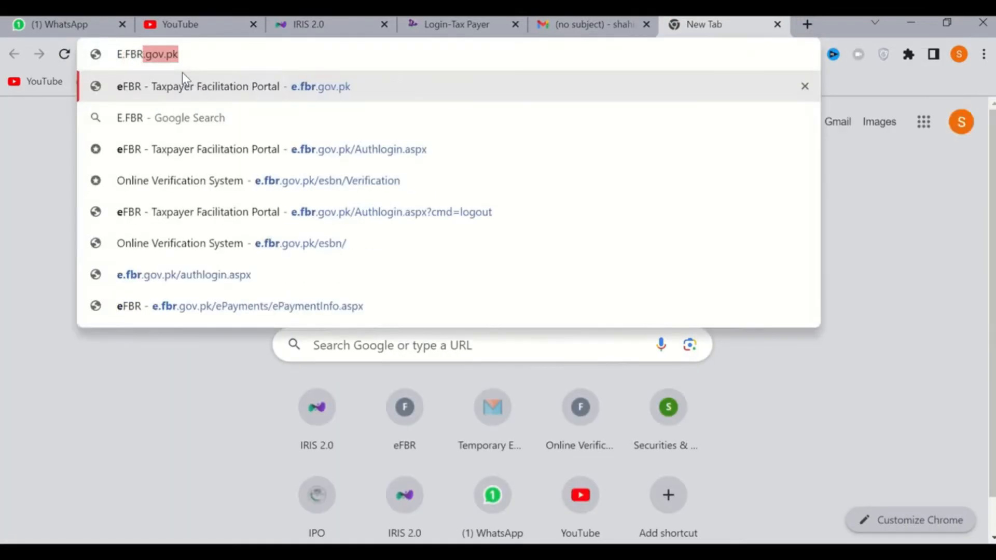
key(Return)
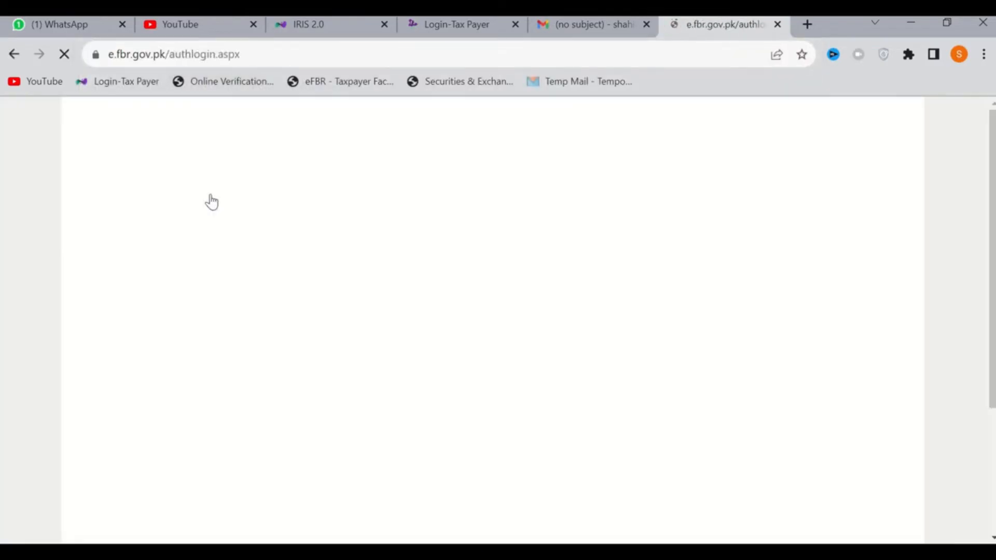
mouse_move(200, 206)
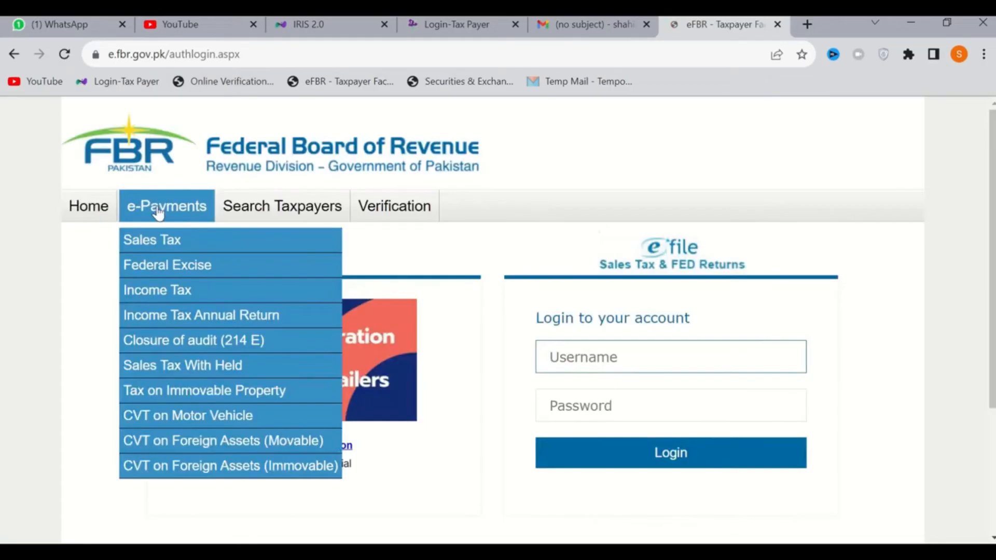
click(157, 293)
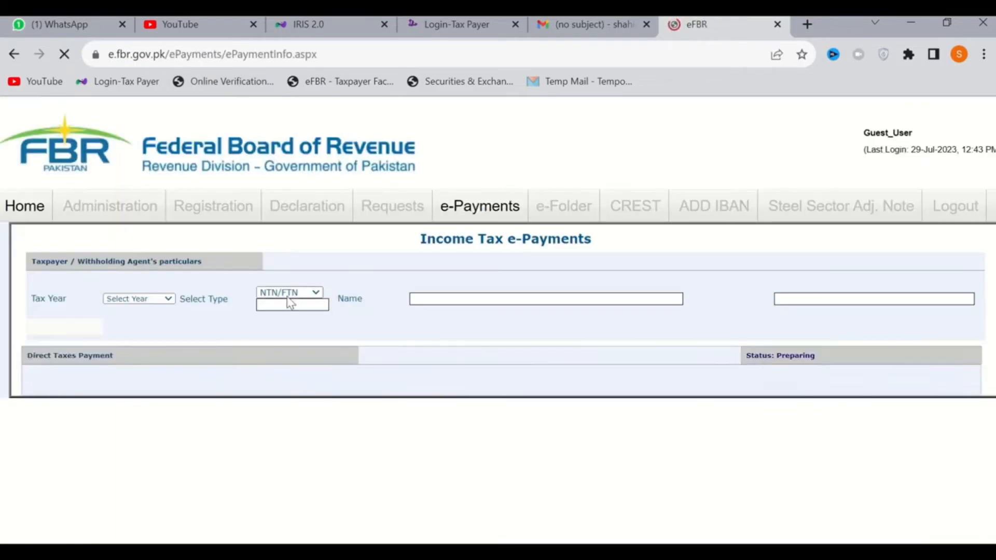
Choose CNIC as the taxpayer type and review the Tax Year and Tax Payment Nature options and the remaining payment fields
click(289, 295)
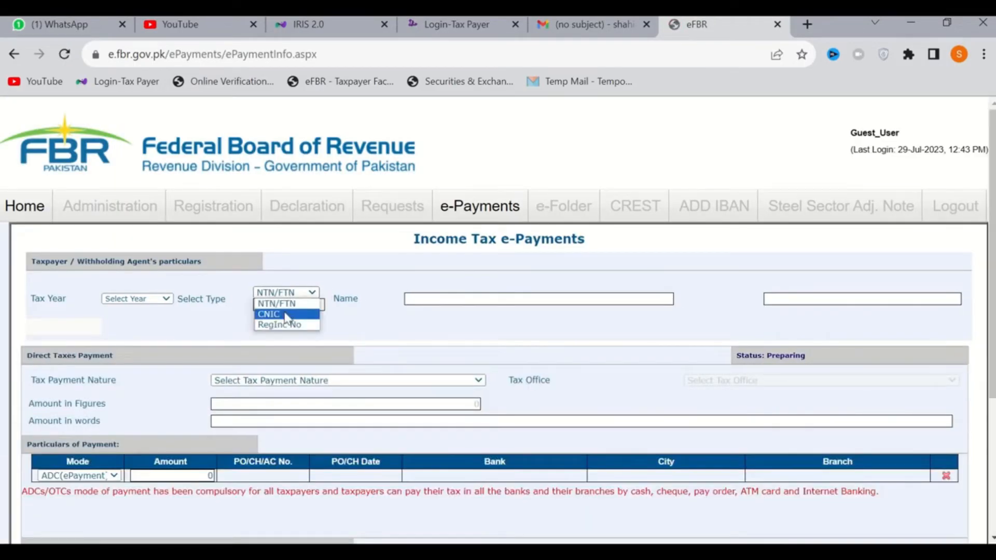
click(287, 315)
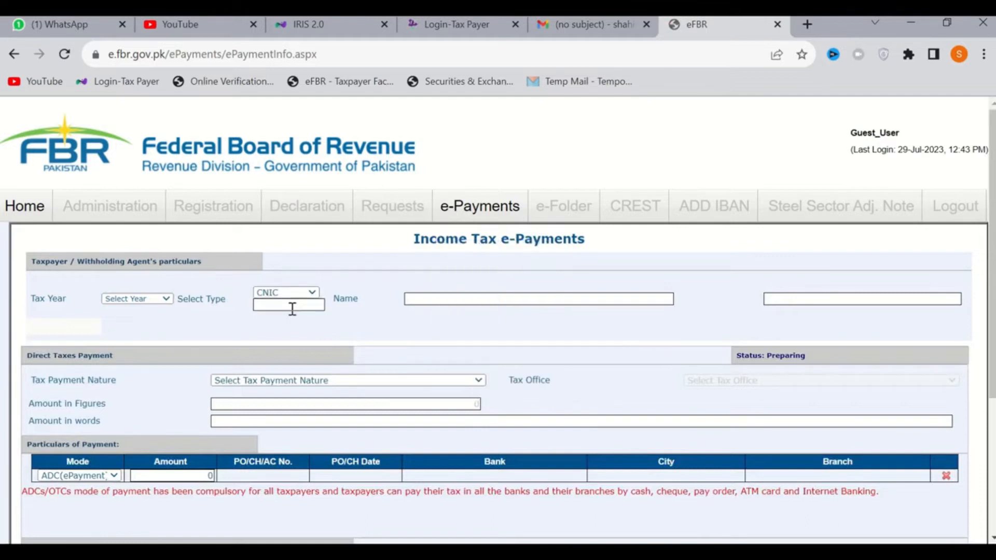
click(150, 301)
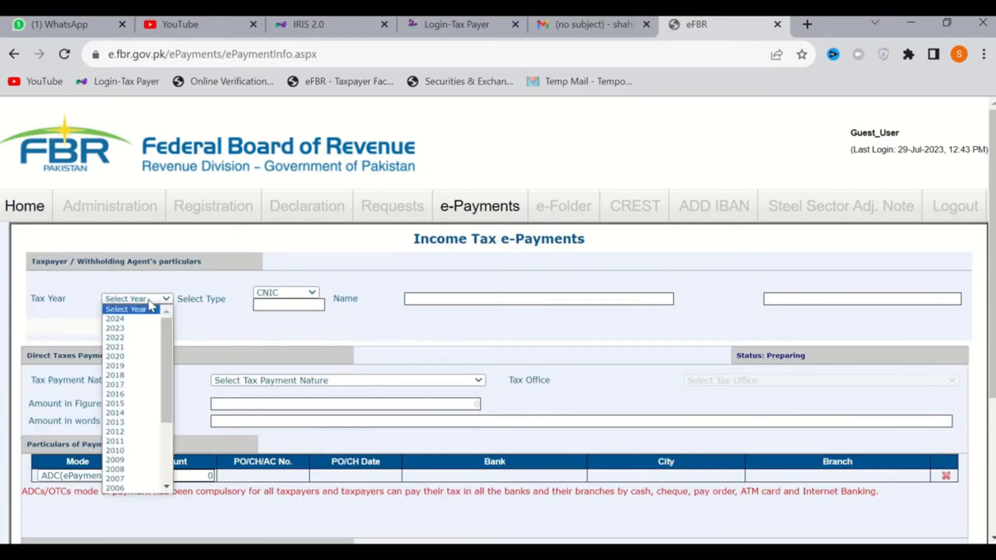
click(224, 337)
click(287, 385)
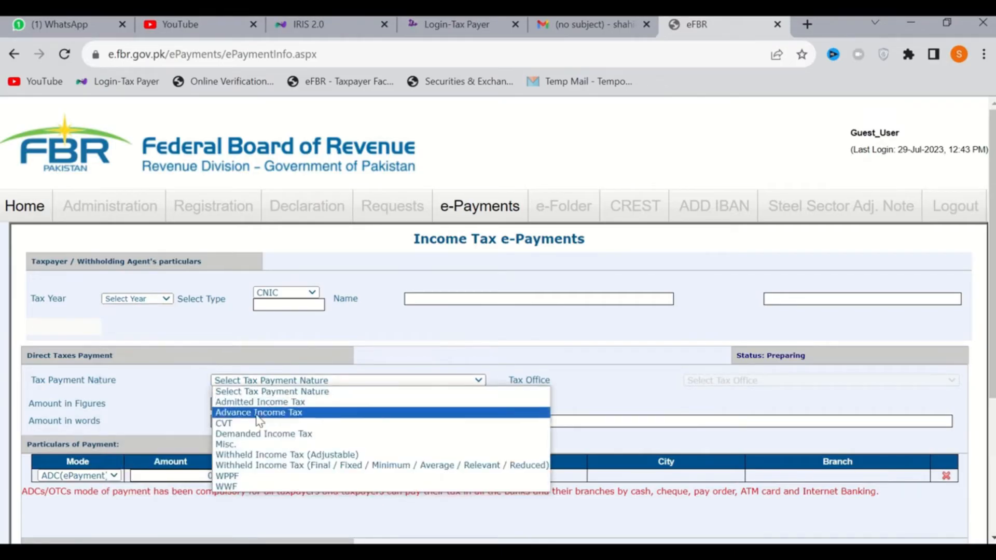
click(680, 404)
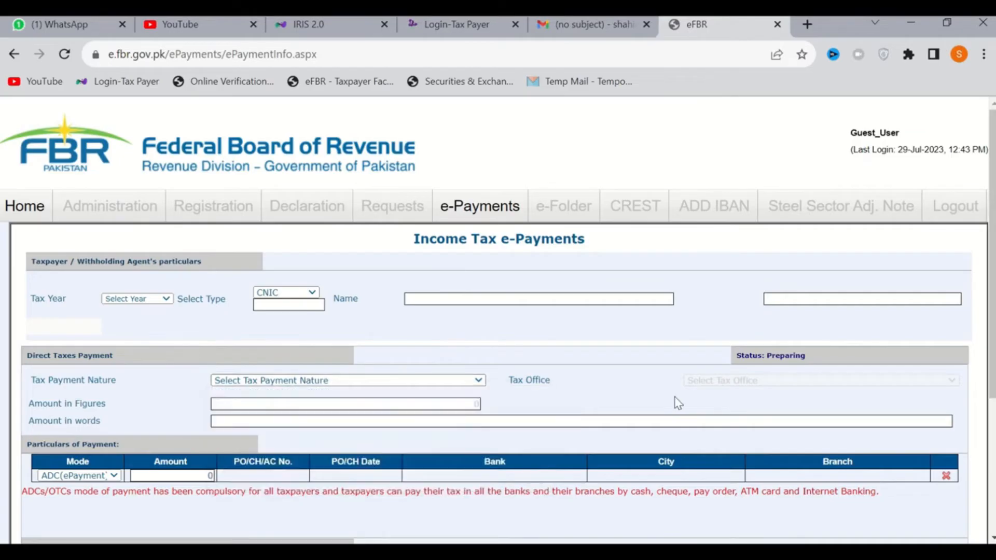
scroll(395, 431, down, 1)
scroll(395, 432, down, 2)
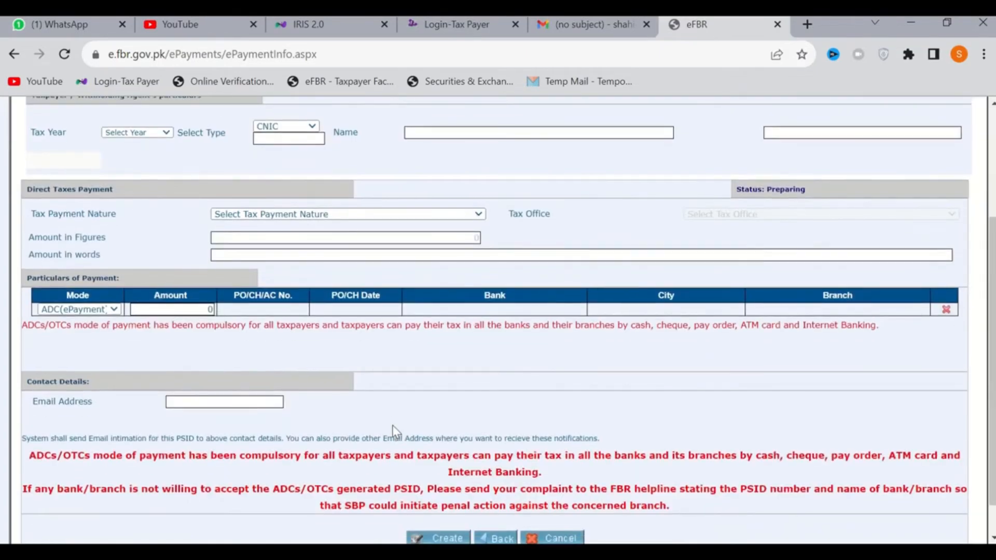
scroll(395, 432, down, 1)
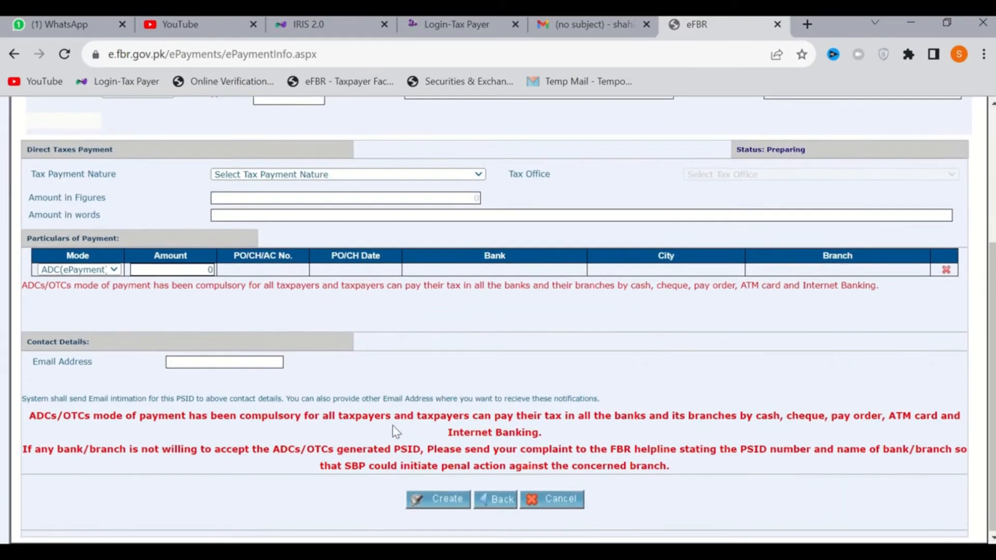
Switch back to IRIS, cancel the PSID preparation, and check the Admitted, Demanded and Refundable Income Tax rows
click(359, 32)
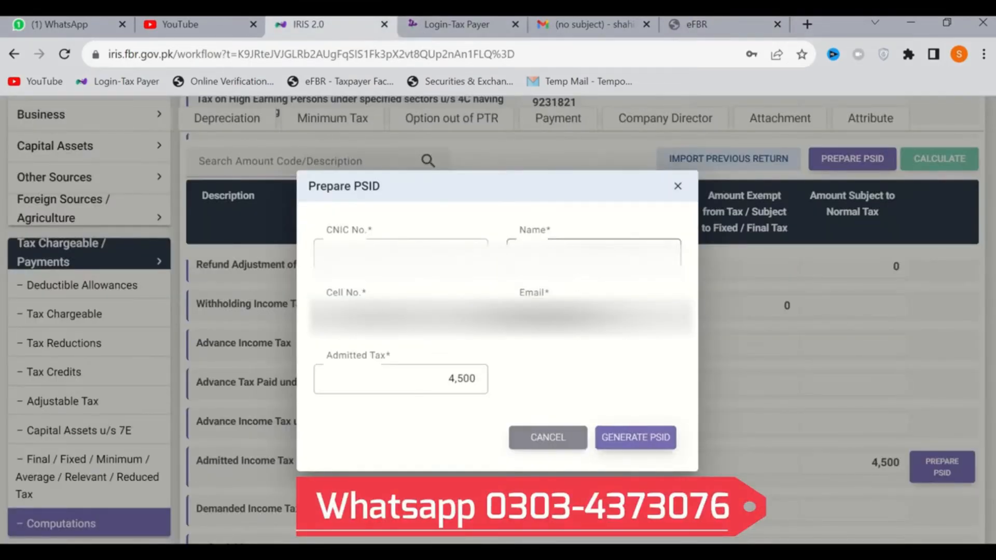
click(558, 437)
scroll(679, 447, down, 1)
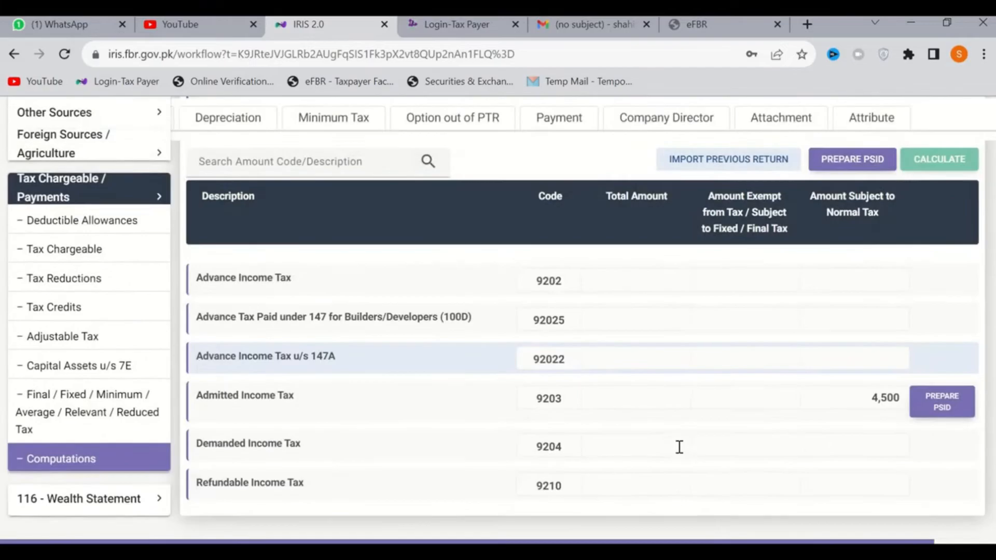
scroll(680, 446, down, 1)
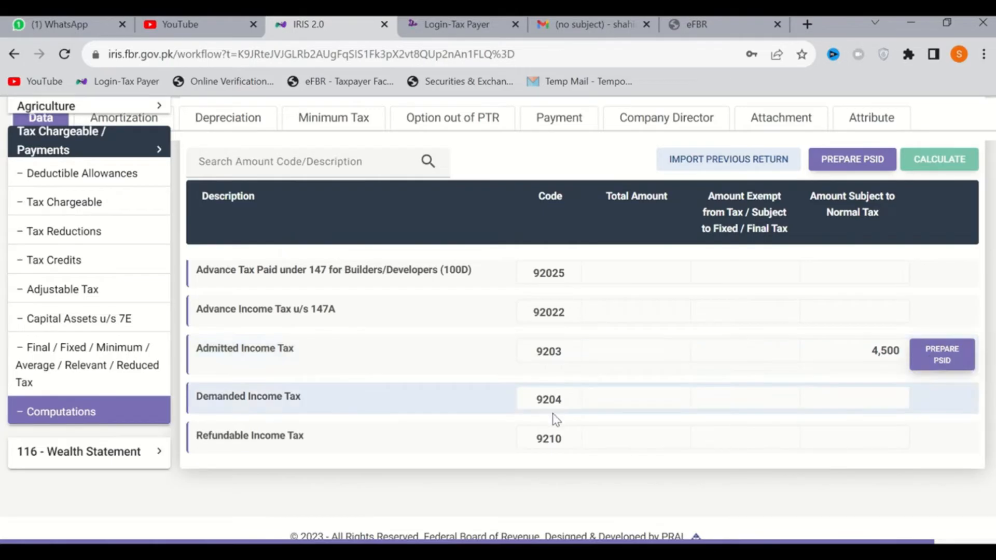
In the Salary section under Employment, set the total amount of Pay, Wages or Other Remuneration back to 480,000
scroll(605, 412, up, 1)
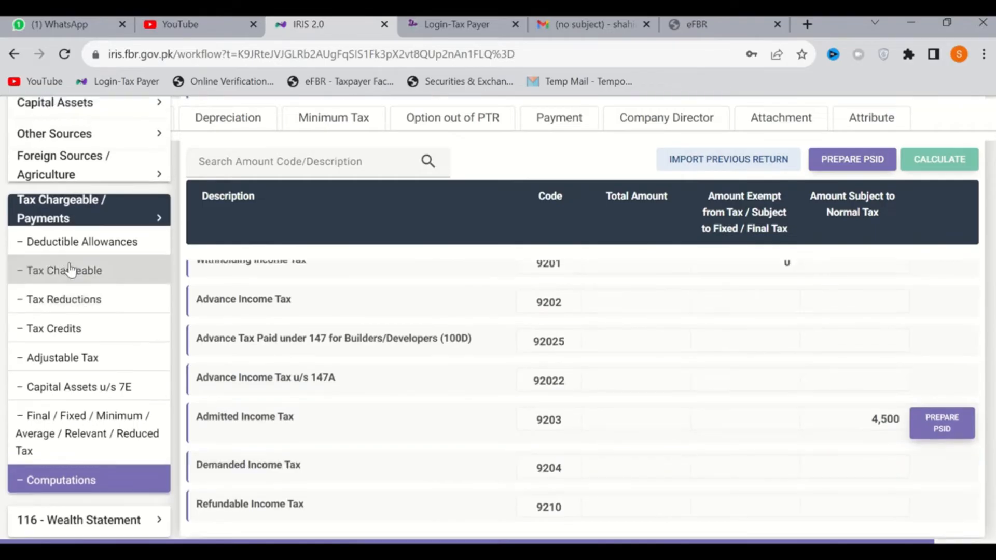
scroll(66, 271, up, 3)
click(80, 165)
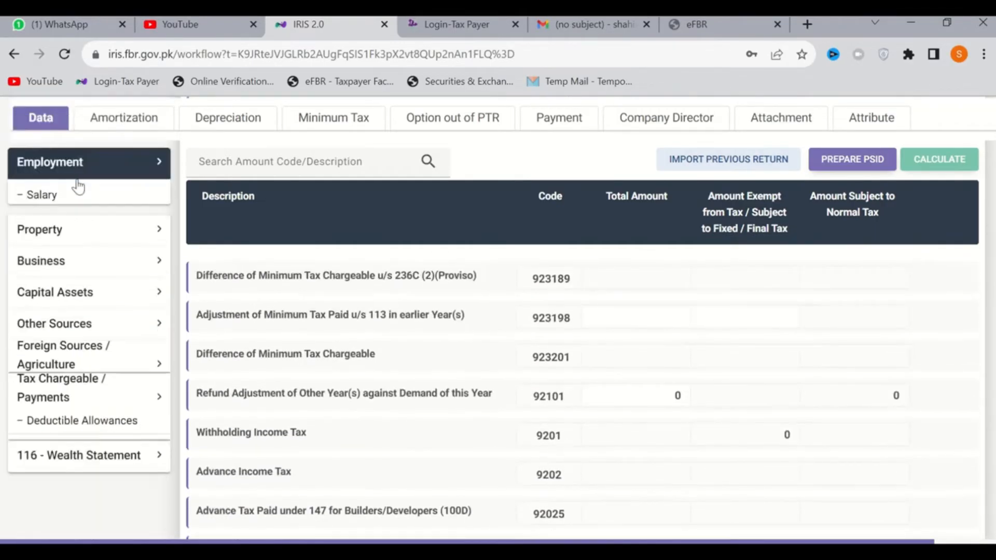
click(74, 199)
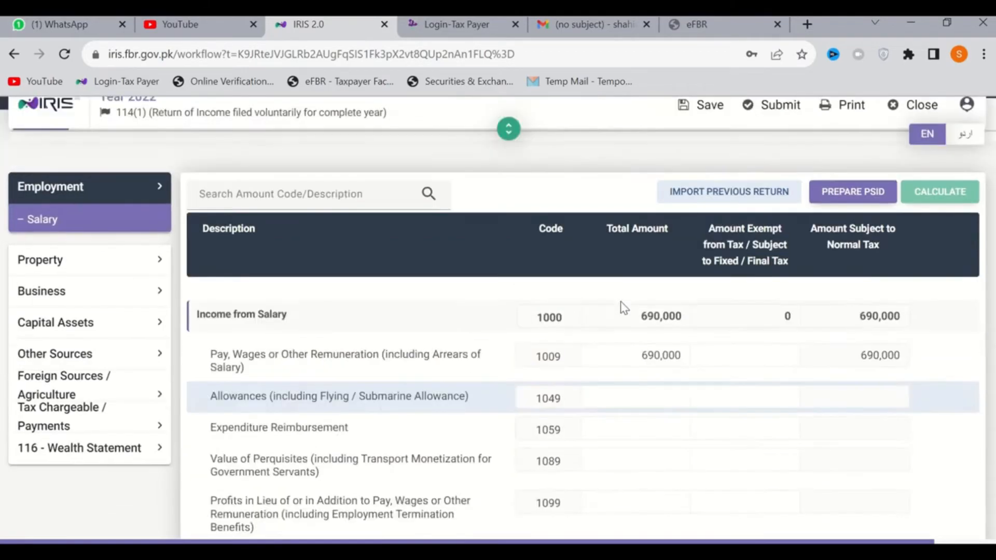
scroll(633, 379, up, 2)
click(643, 451)
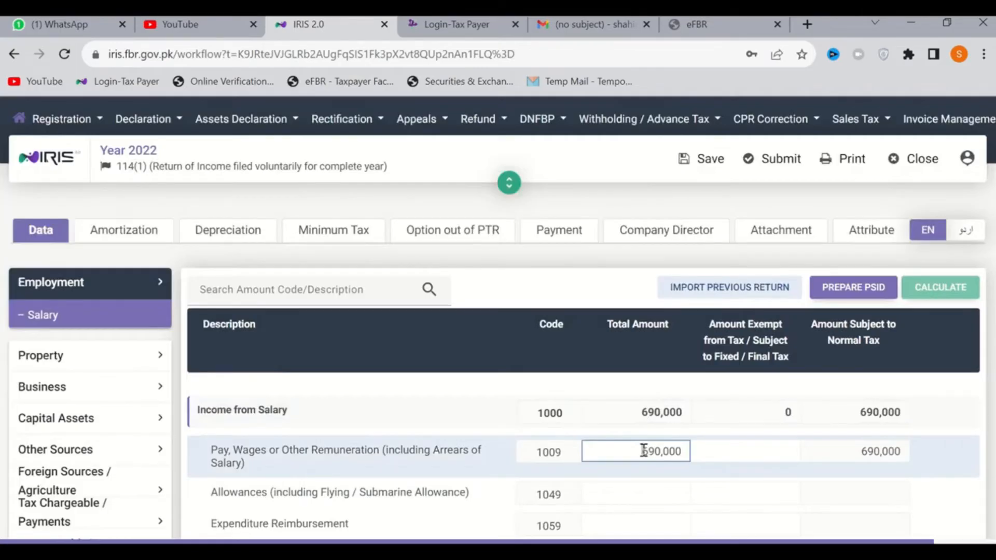
double_click(644, 451)
text(48000)
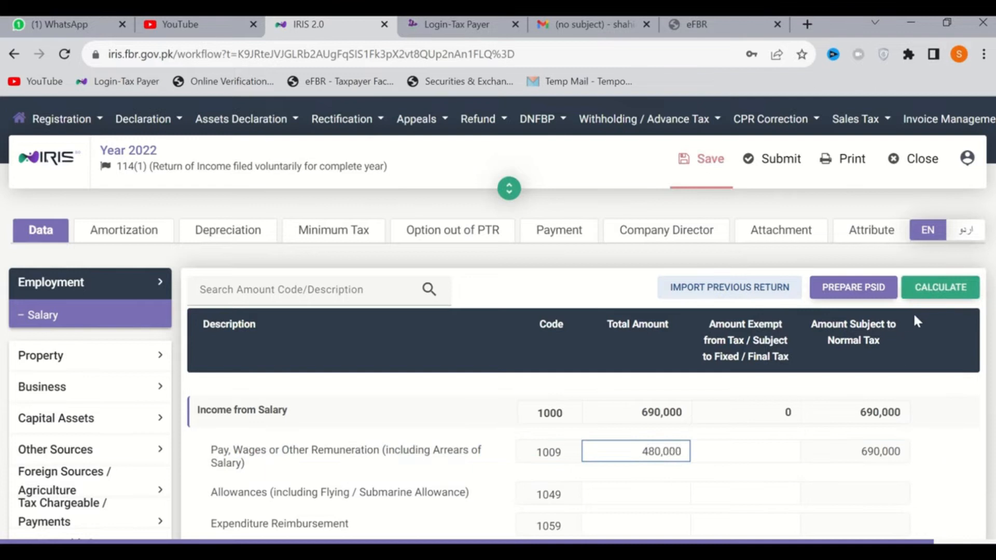
Recalculate the return with the changed salary amount
click(931, 299)
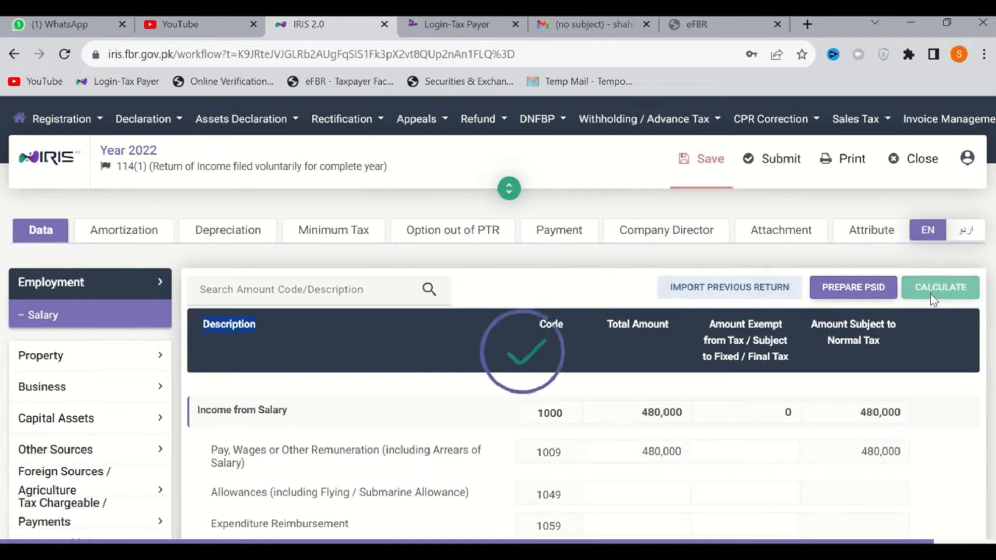
scroll(571, 405, down, 4)
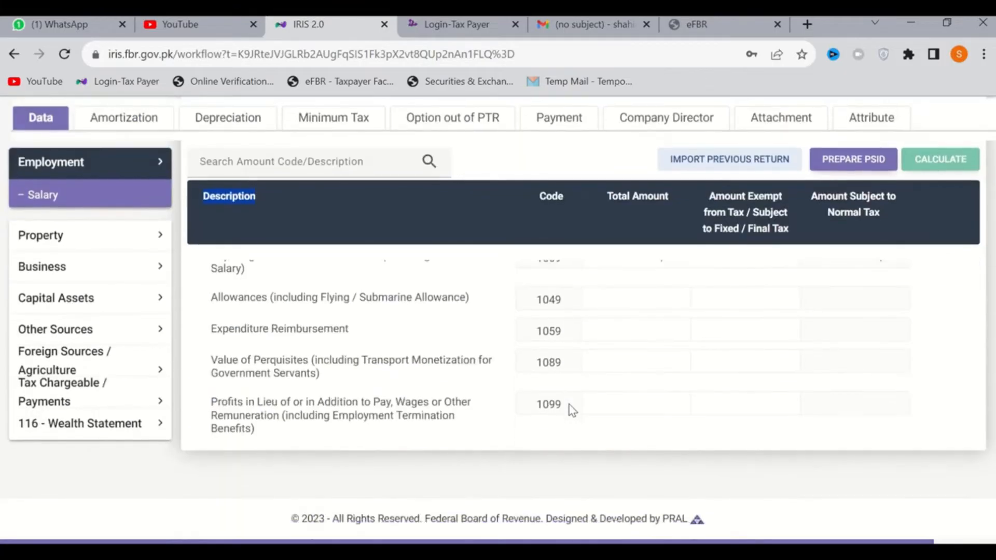
scroll(571, 389, up, 1)
scroll(571, 390, up, 2)
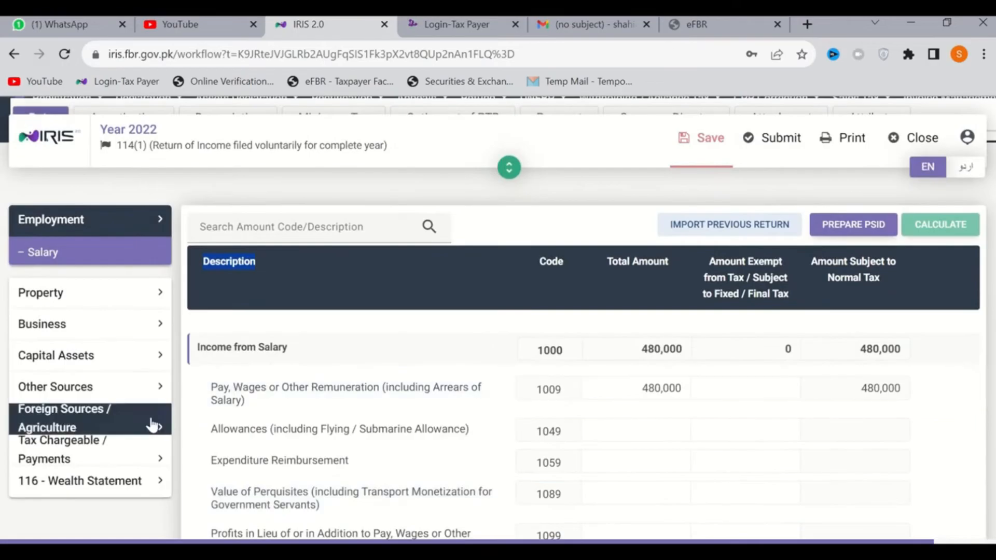
Open Computations under Tax Chargeable / Payments and check the tax rows down to Admitted, Demanded and Refundable Income Tax
click(105, 459)
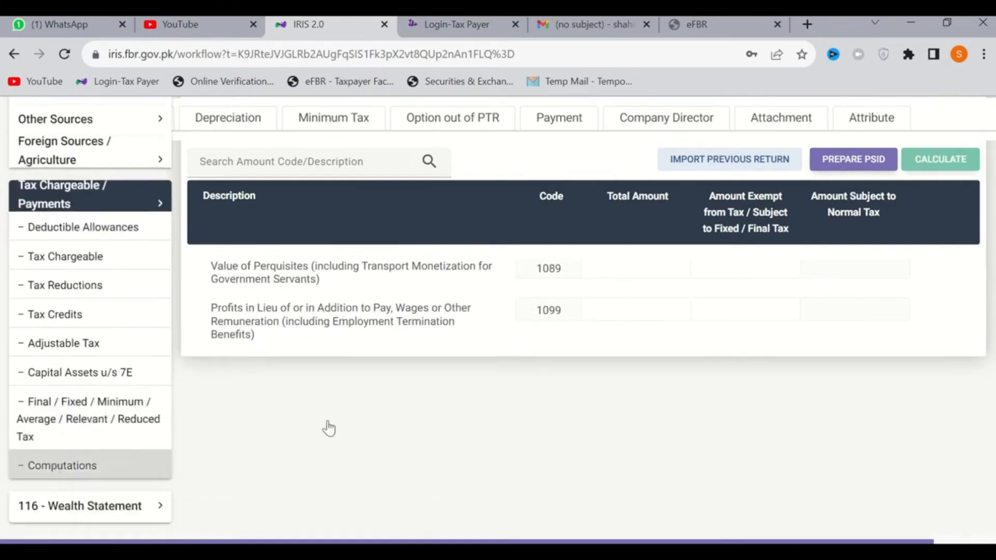
scroll(763, 450, up, 3)
scroll(762, 445, up, 1)
scroll(763, 445, down, 6)
scroll(763, 445, up, 4)
scroll(763, 445, down, 5)
scroll(763, 445, down, 10)
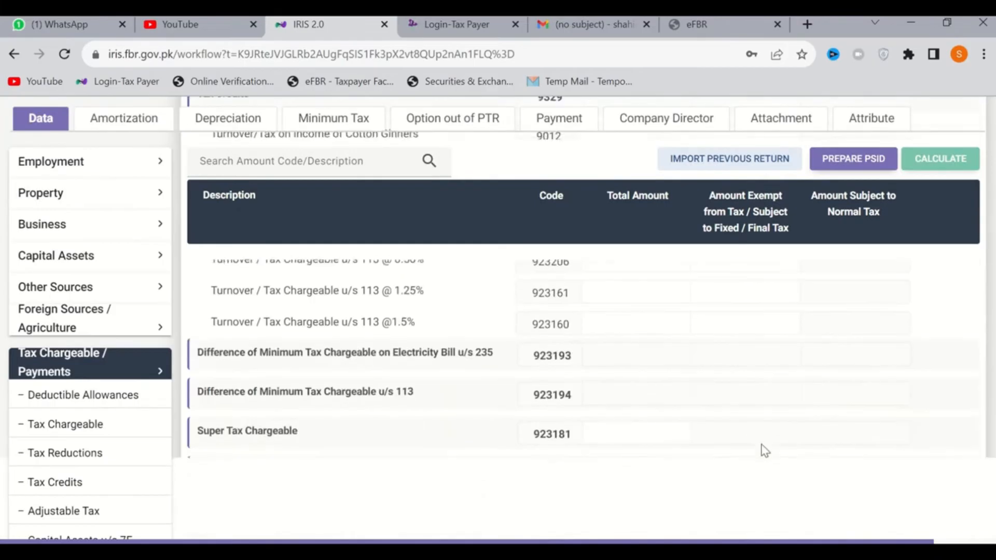
scroll(763, 445, down, 4)
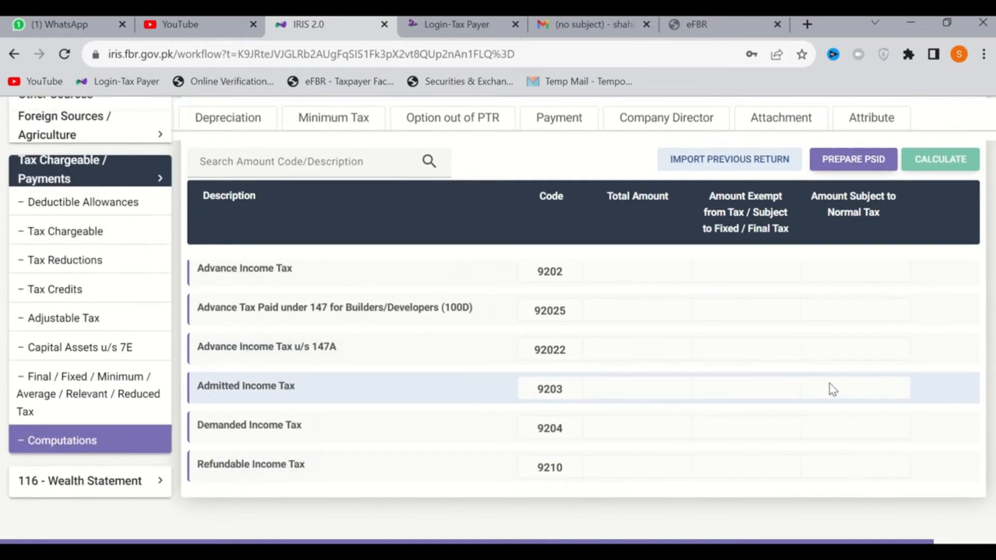
In the Wealth Statement's Reconciliation of Net Assets, set Income Declared subject to Normal Tax (7031) to 480,000 and recalculate
click(103, 485)
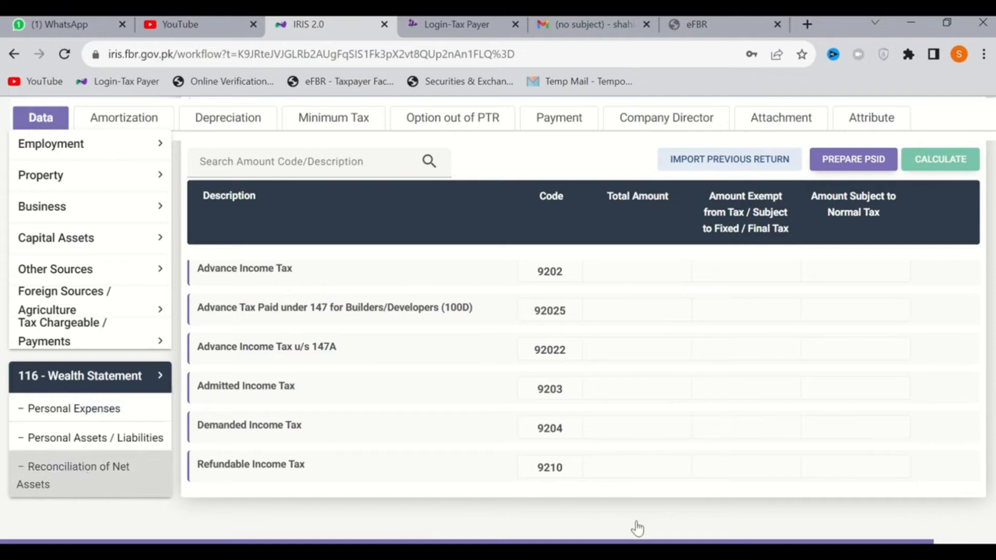
scroll(749, 385, up, 5)
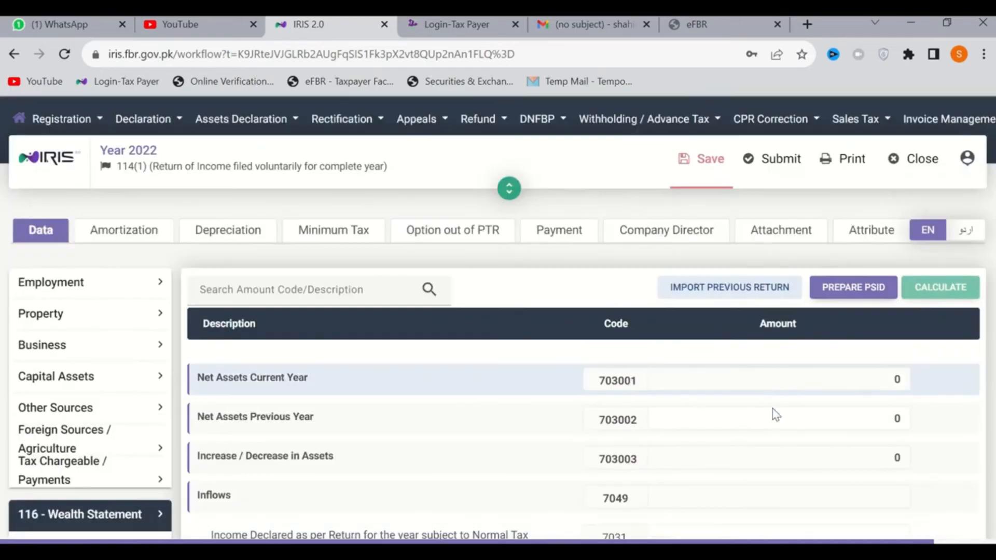
scroll(775, 425, down, 1)
scroll(776, 438, down, 3)
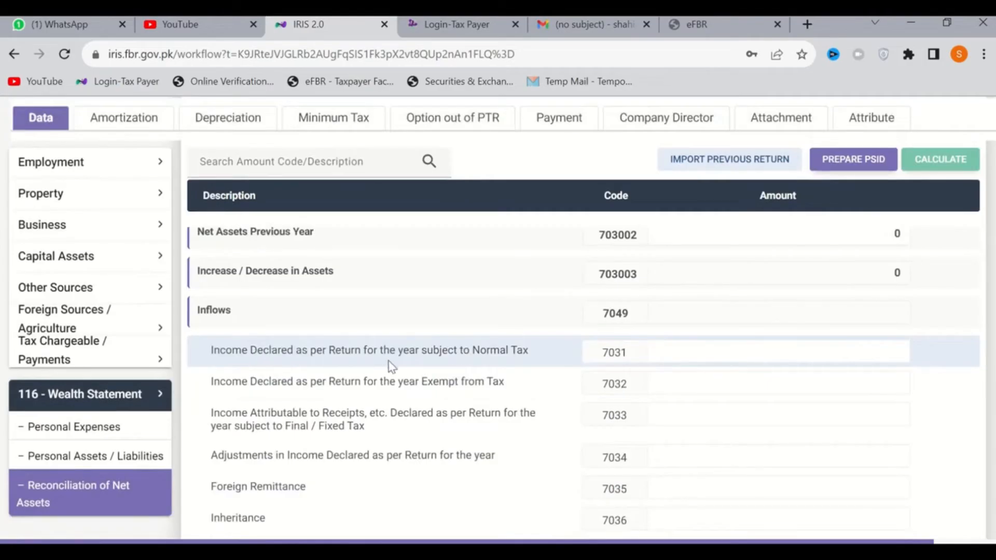
click(812, 359)
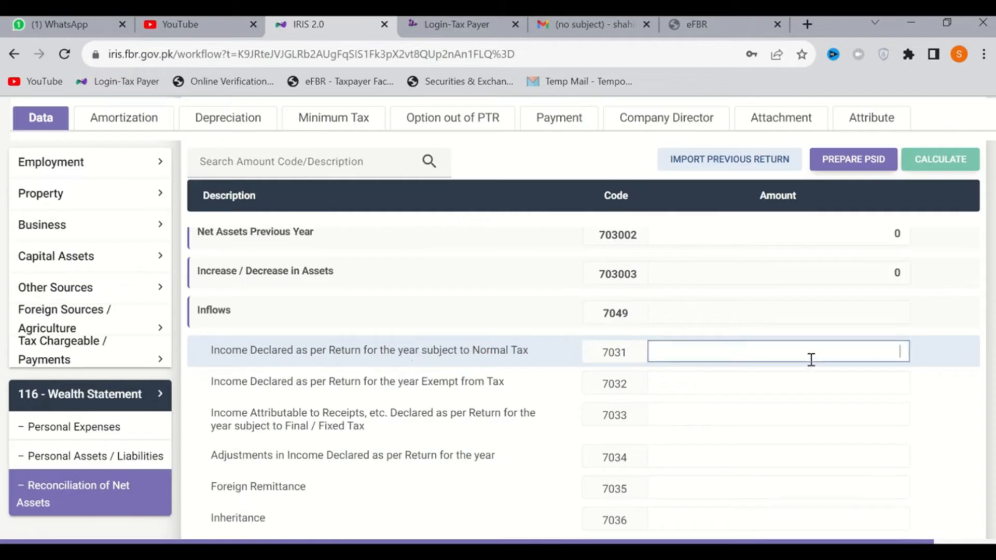
text(480,000)
click(947, 161)
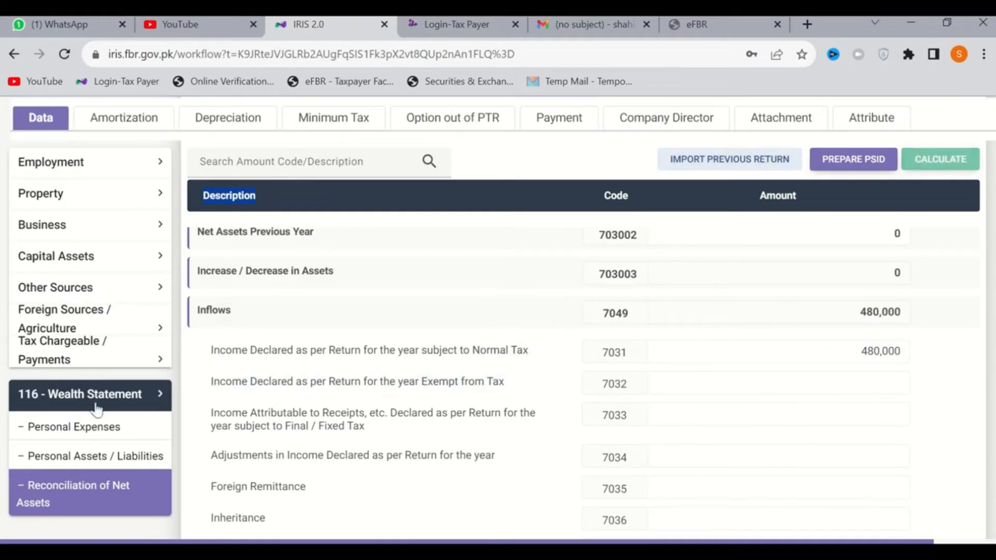
In Personal Assets / Liabilities, start a Commercial, Industrial, Residential Property (Non-Business) entry and fill in the property's address
click(85, 459)
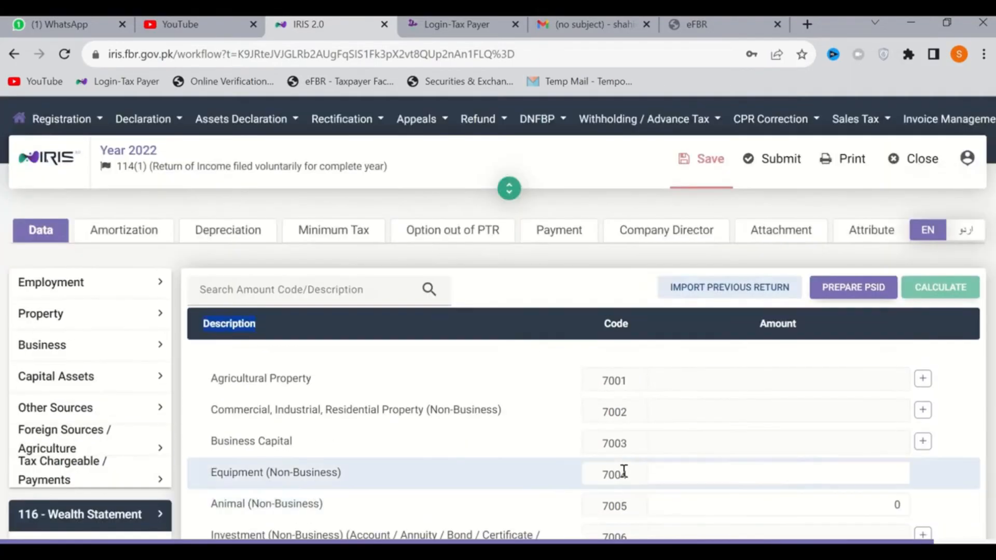
scroll(624, 472, down, 3)
scroll(304, 286, up, 1)
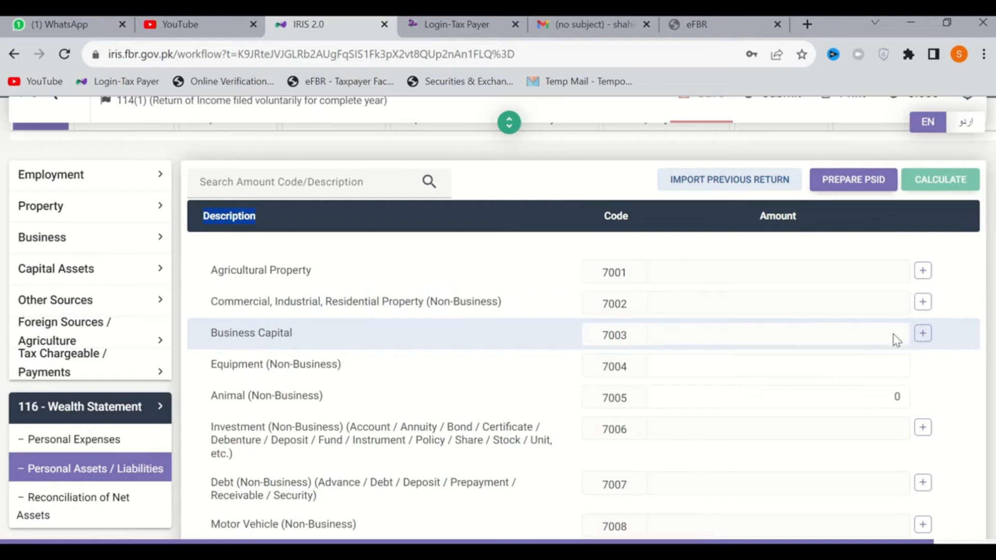
scroll(895, 338, down, 1)
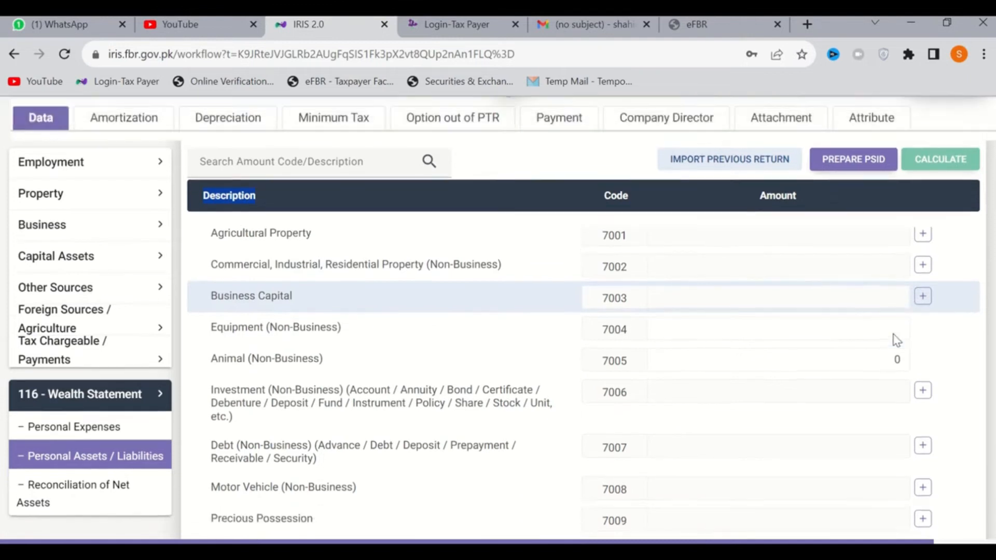
scroll(877, 404, up, 2)
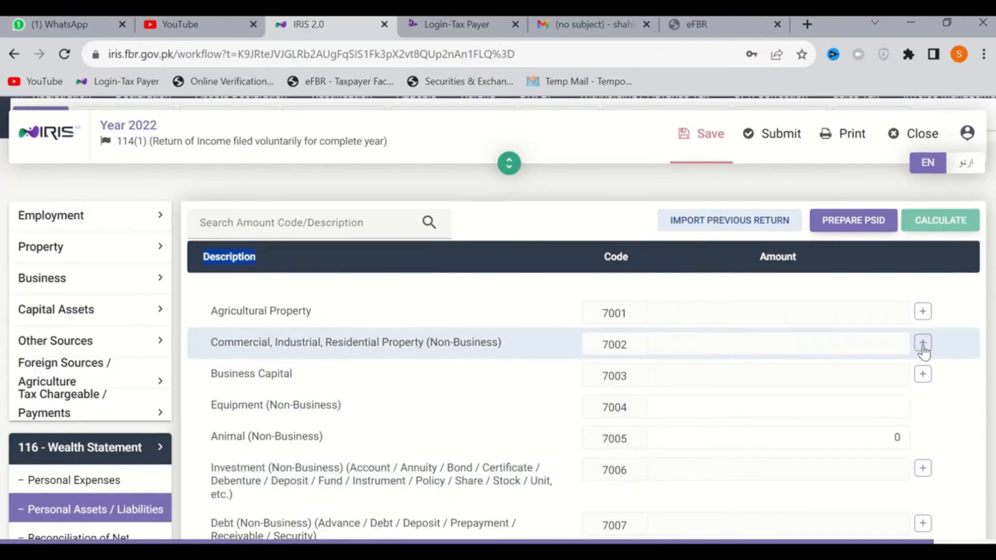
click(923, 345)
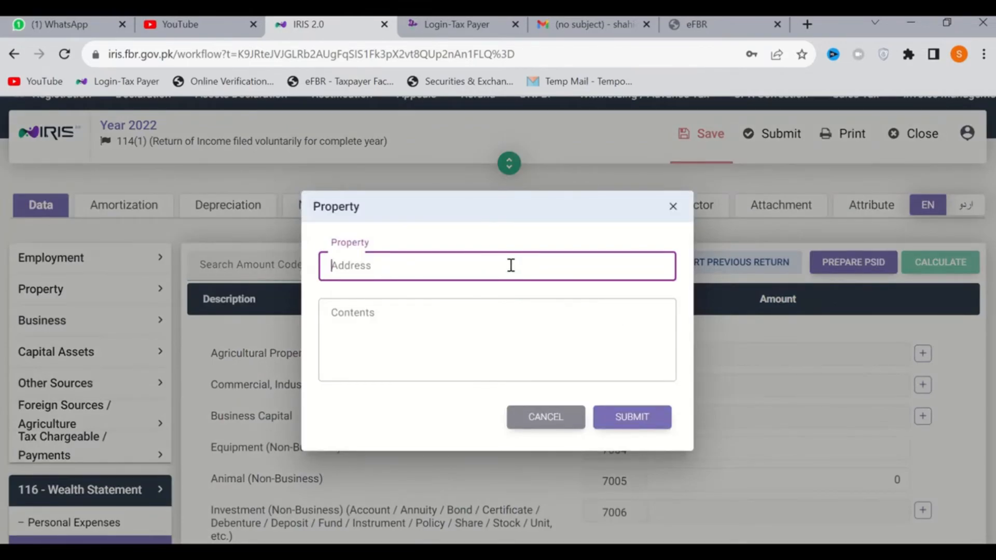
click(400, 321)
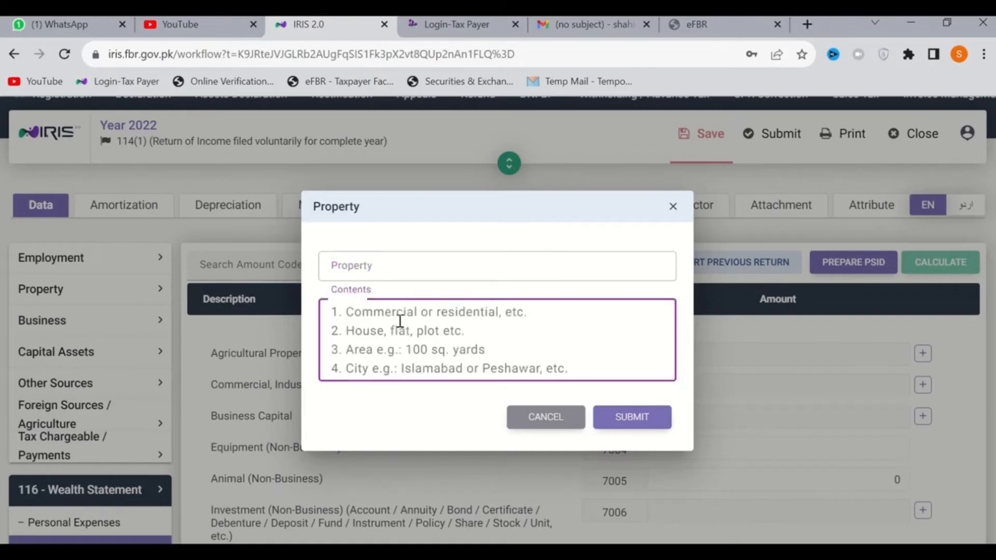
click(406, 268)
text(jOHA)
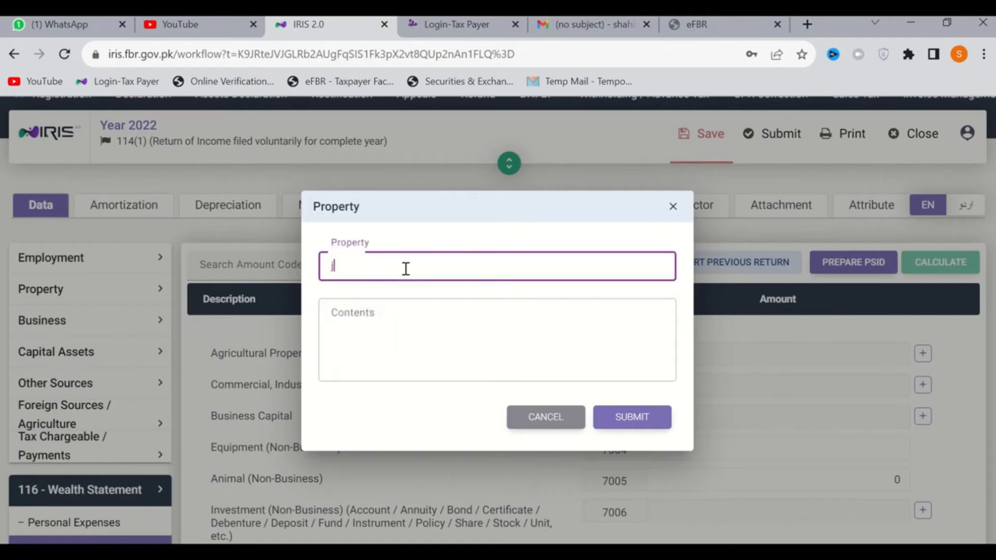
key(BackSpace)
key(BackSpace)
key(BackSpace)
key(BackSpace)
key(BackSpace)
text(Jp)
text(har Town Lahor)
key(Tab)
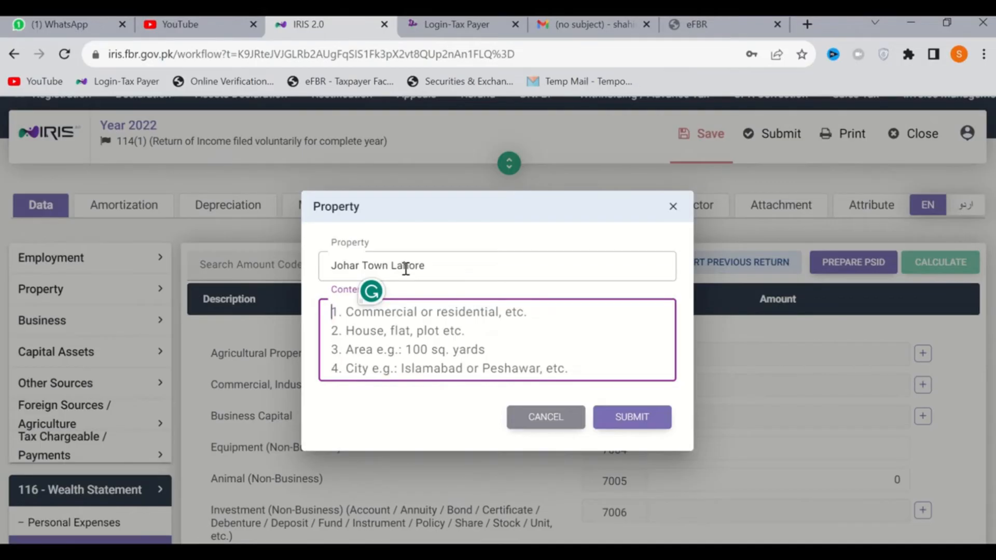
Describe the property's contents as Residential, Plot, 5 Marla, Lahore, one item per line, and submit the entry
text(Residential)
key(Return)
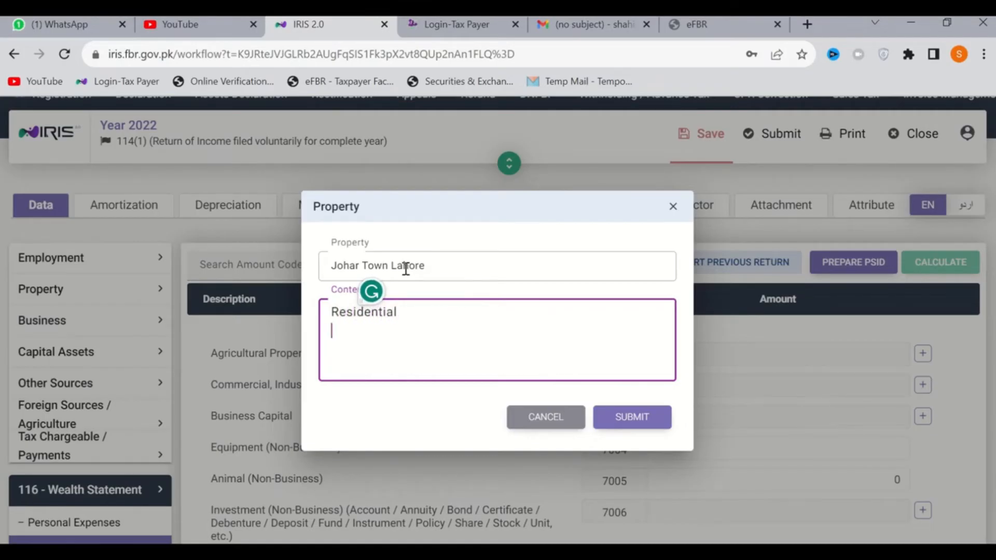
text(Plot)
key(Return)
text(5 Mark)
key(BackSpace)
text(la)
key(Return)
text(Lahore)
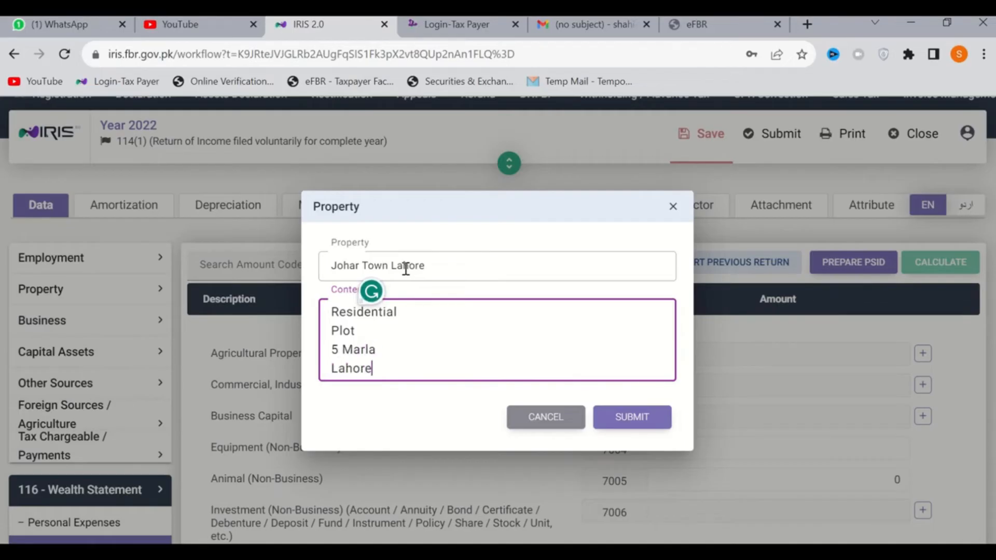
click(619, 420)
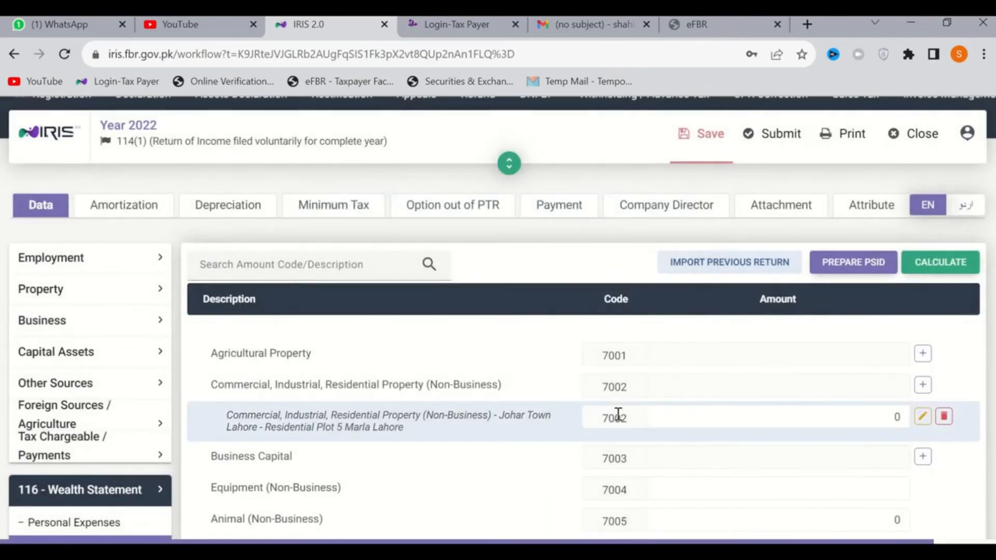
Set the amount of the new residential plot entry to 2,000,000 and recalculate the return
click(828, 420)
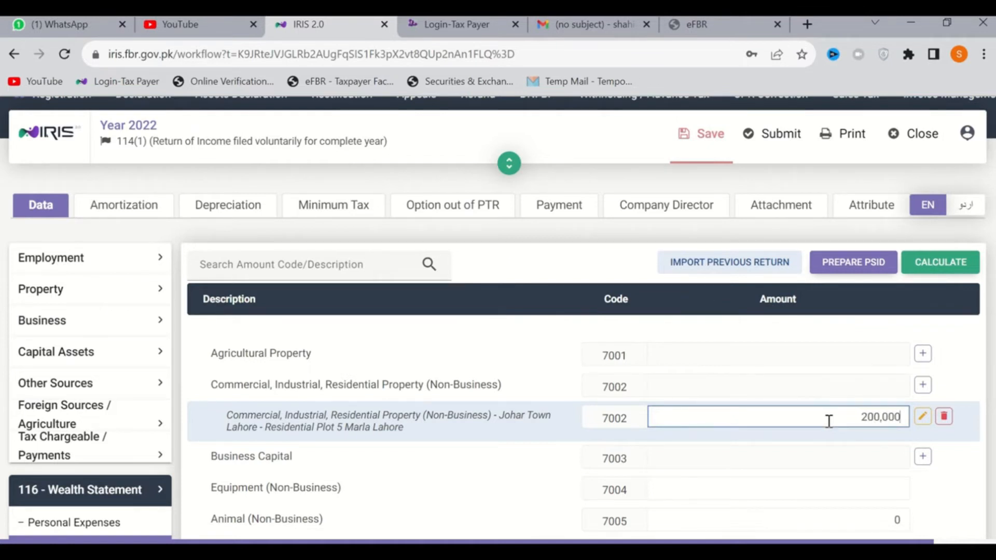
click(960, 268)
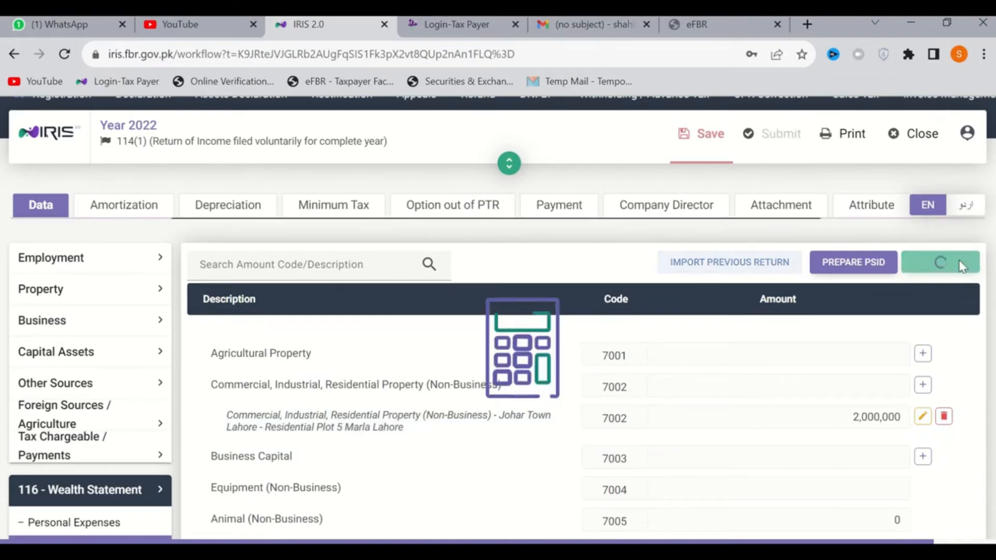
scroll(833, 422, down, 3)
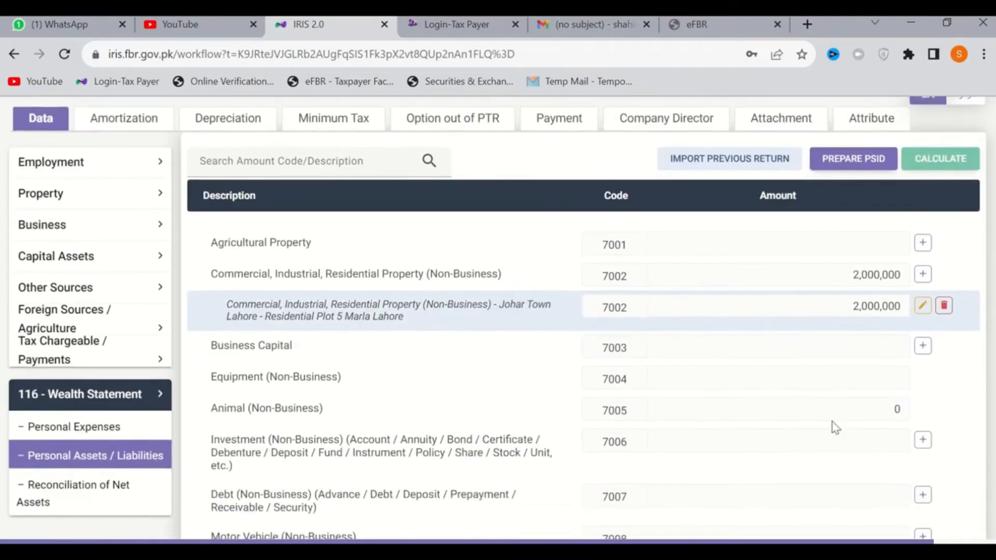
scroll(837, 316, up, 1)
scroll(837, 315, up, 1)
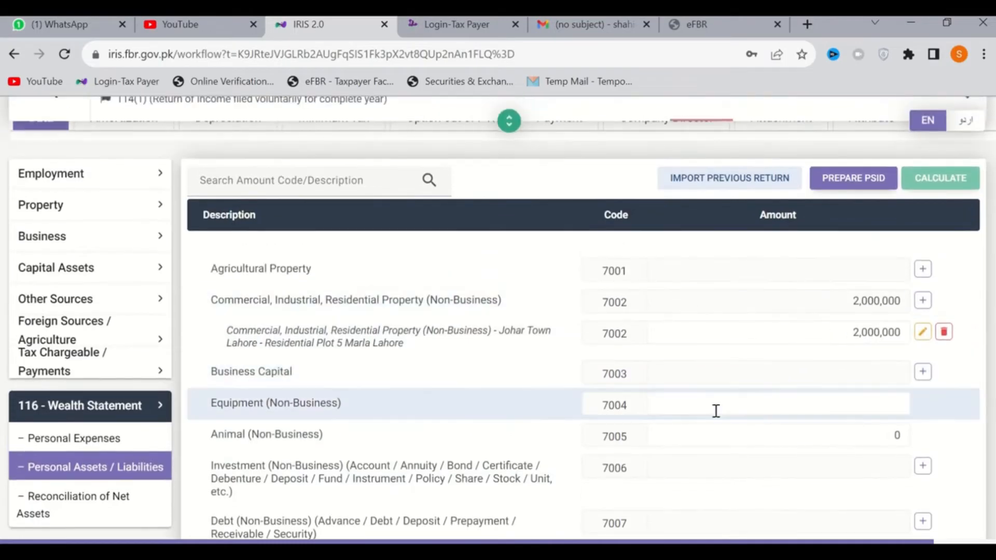
Add an Investment (Non-Business) entry under code 7006 with the account number and the contents Account, Current, HBL on separate lines
scroll(717, 409, down, 2)
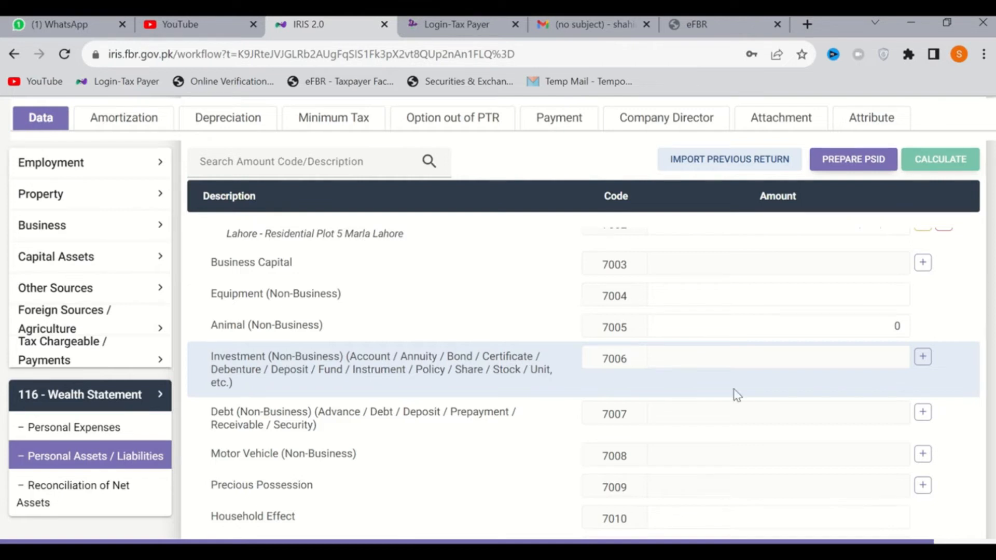
click(923, 359)
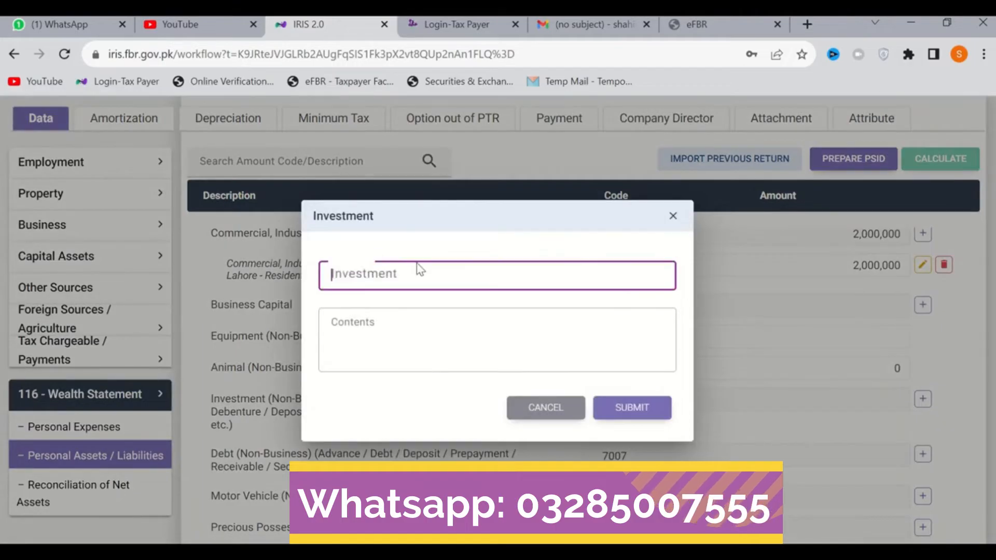
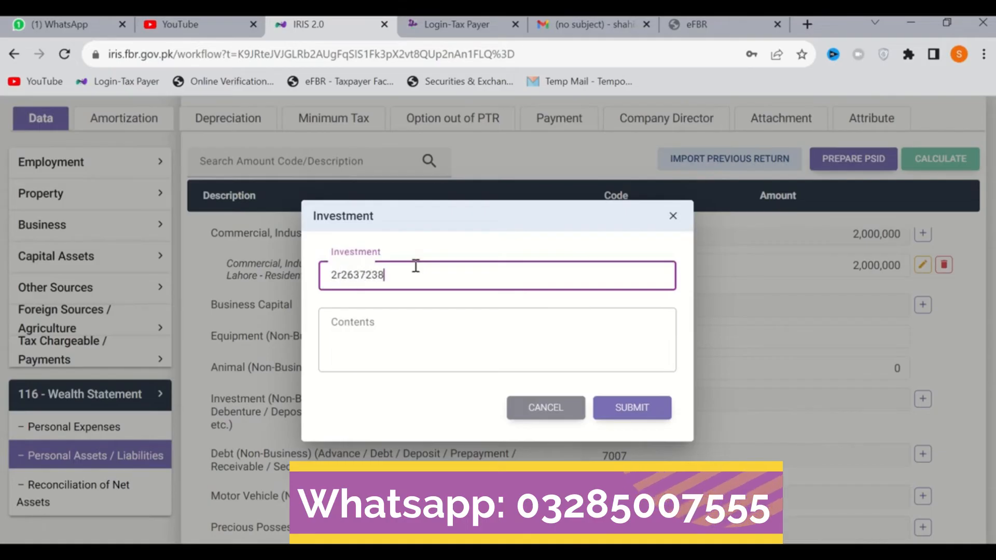
click(384, 328)
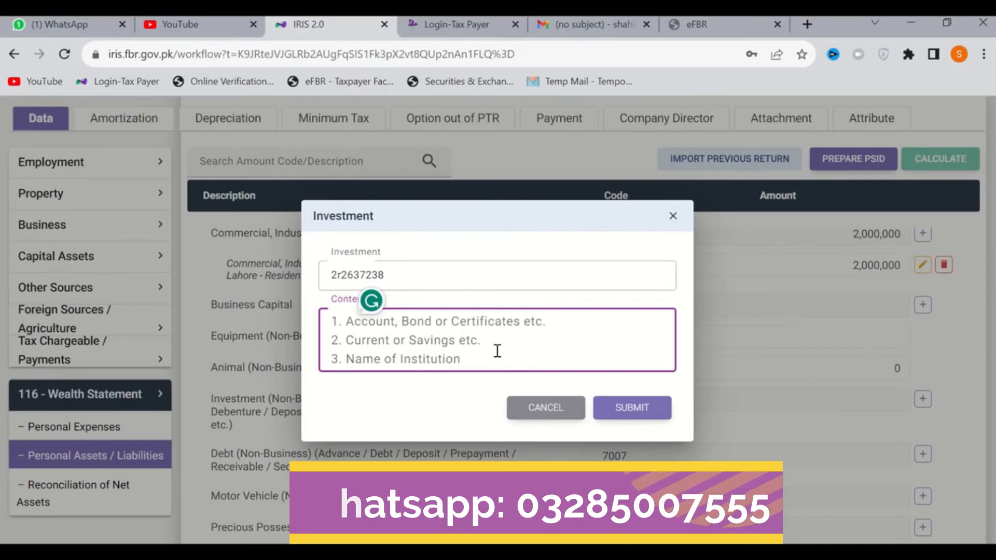
text(Account)
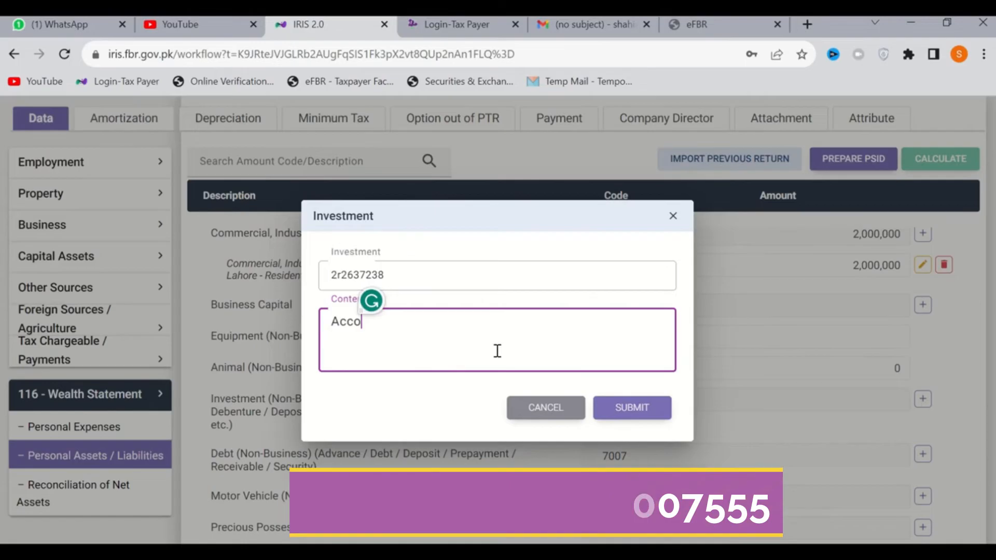
key(Return)
text(Current)
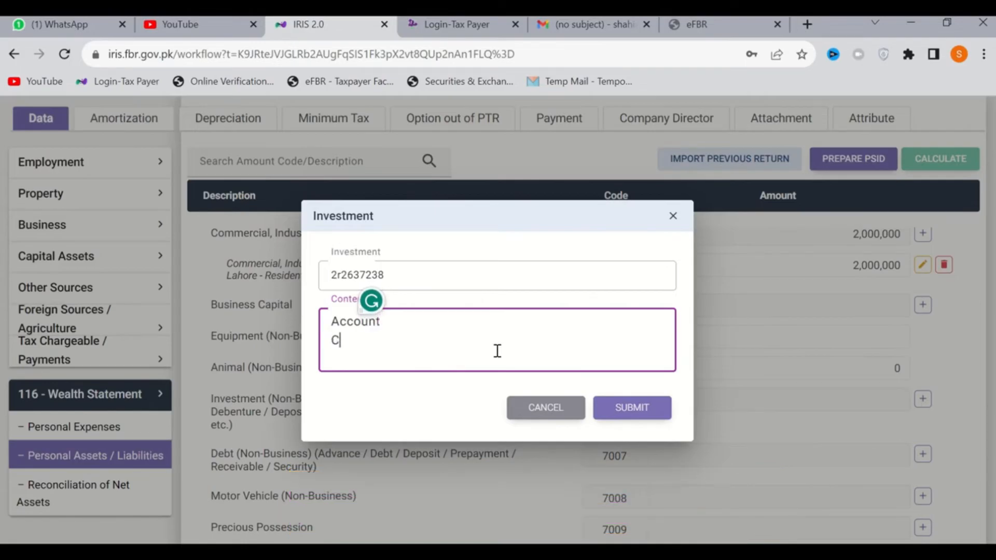
key(Return)
text(HBL)
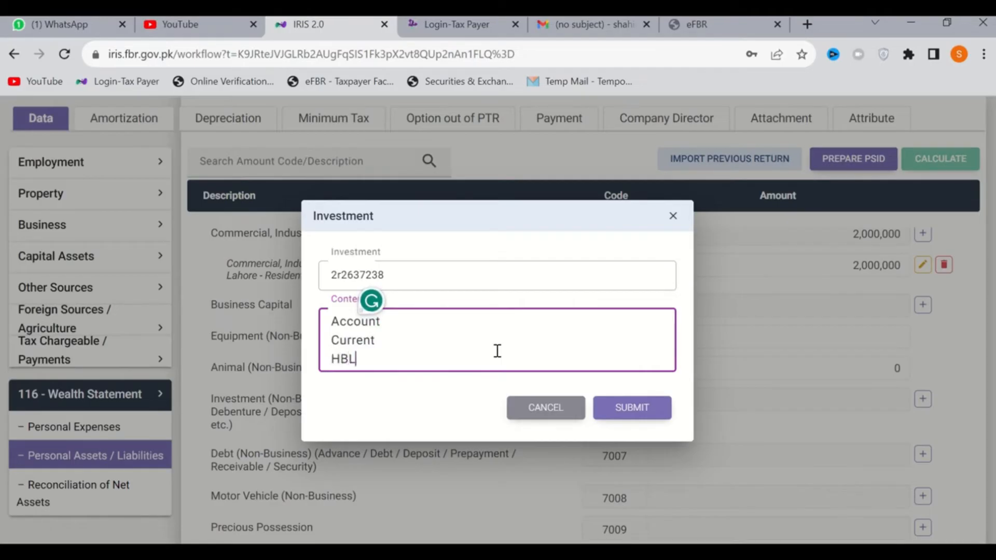
click(638, 406)
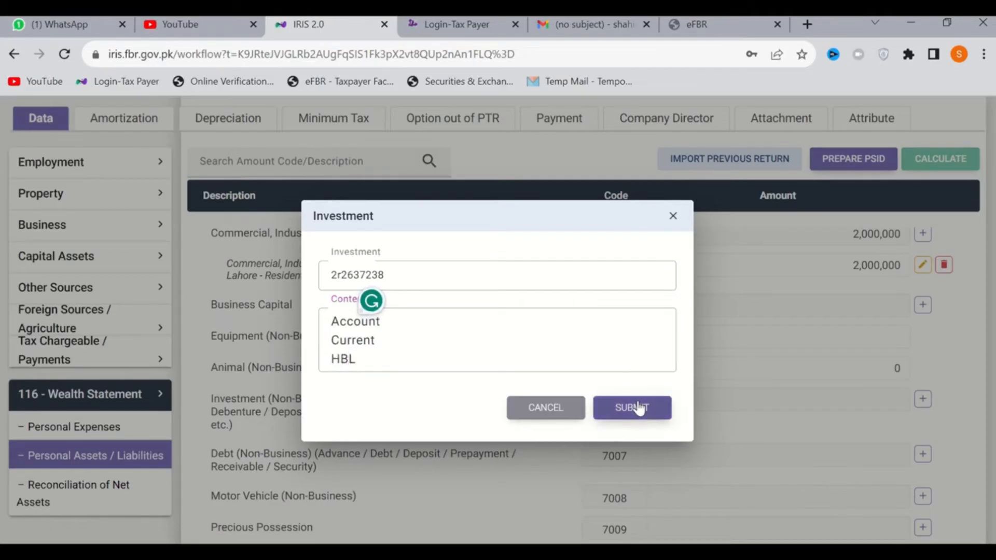
scroll(763, 402, down, 1)
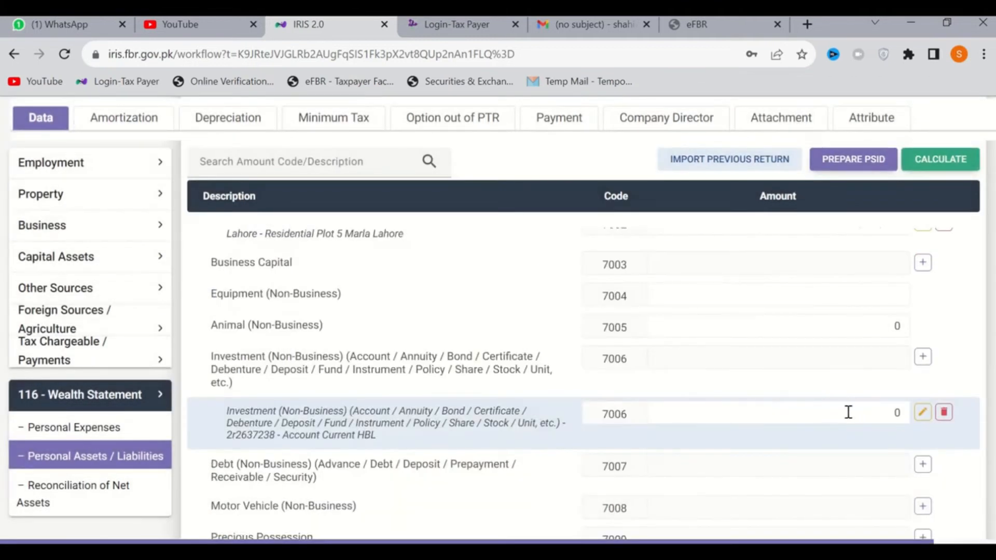
Set the amount of the new HBL current account investment entry to 125,600 and recalculate the return
click(843, 412)
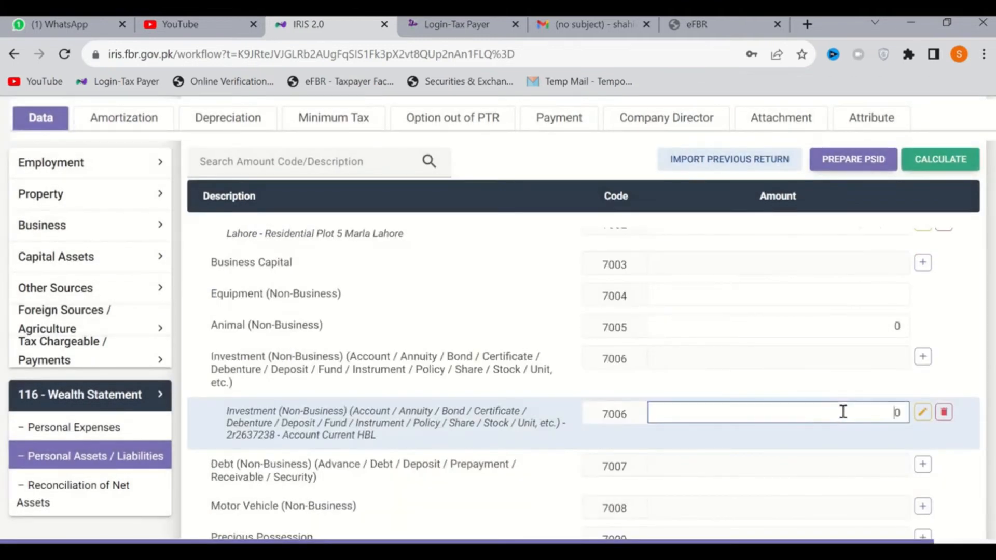
double_click(843, 411)
text(125600)
click(945, 162)
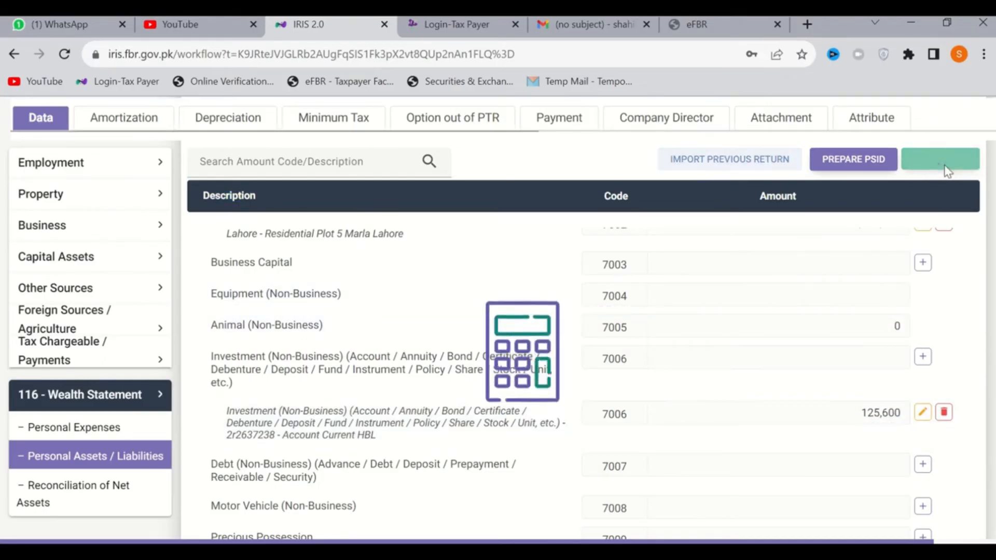
Open a new Motor Vehicle (Non-Business) entry, check which vehicle details and contents it requires, and close it without filling it in
scroll(818, 351, down, 2)
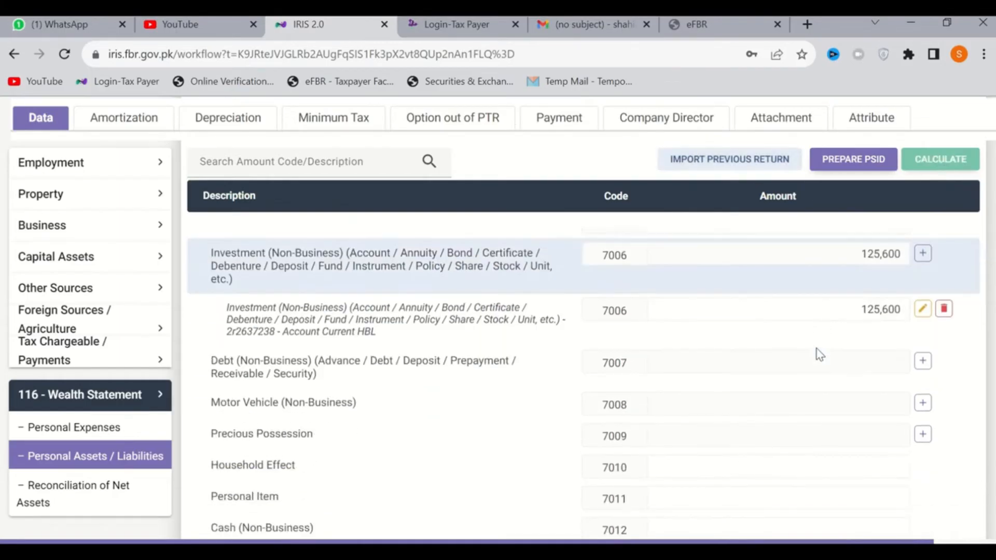
scroll(726, 363, up, 1)
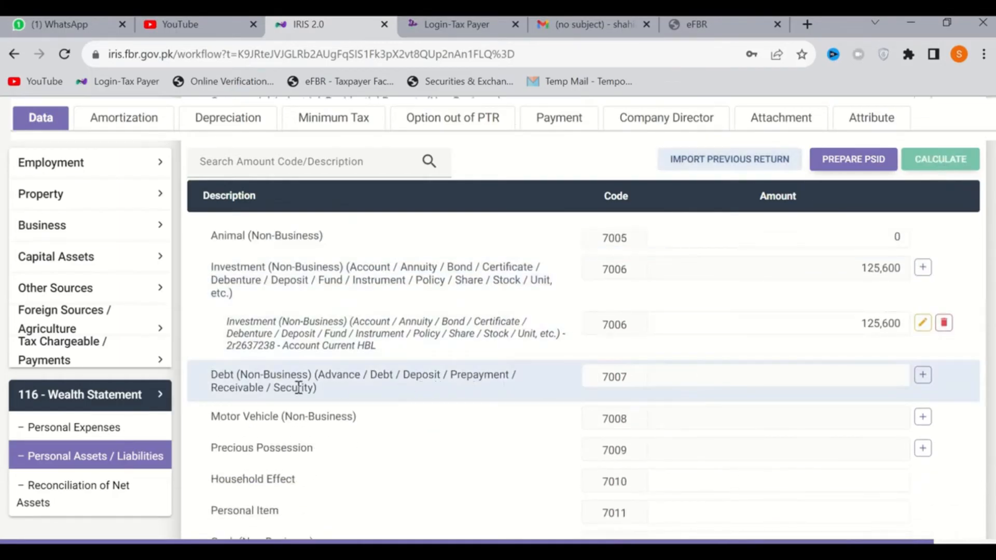
scroll(411, 399, down, 1)
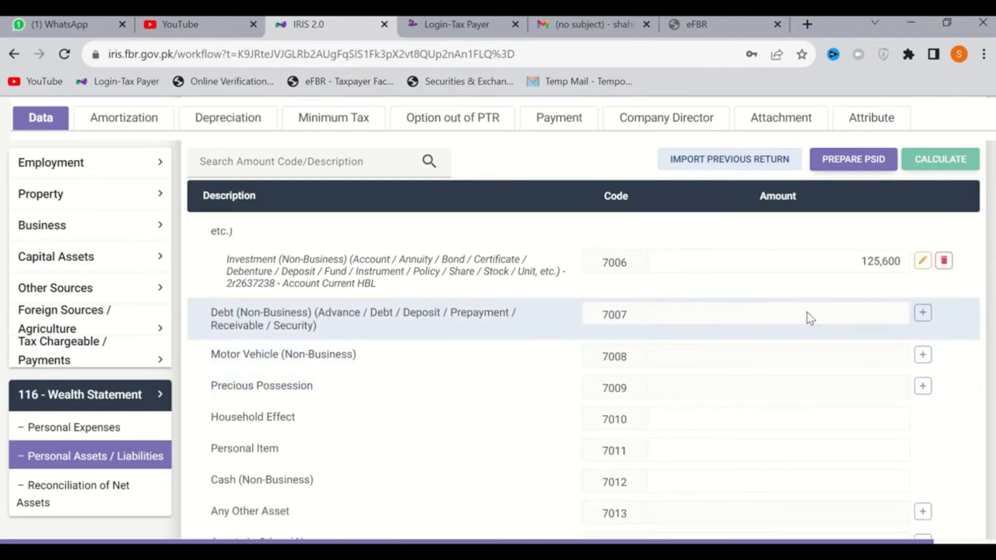
click(923, 356)
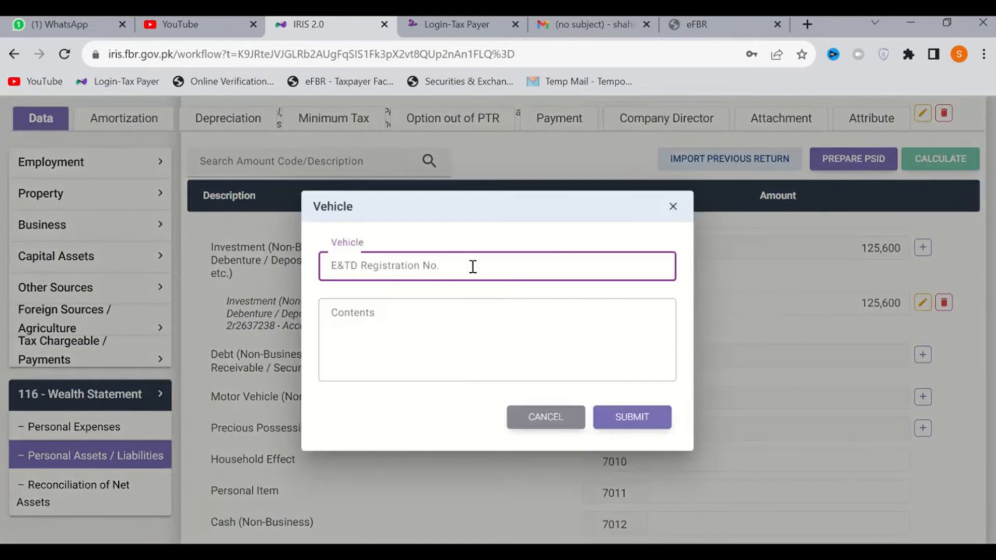
click(421, 312)
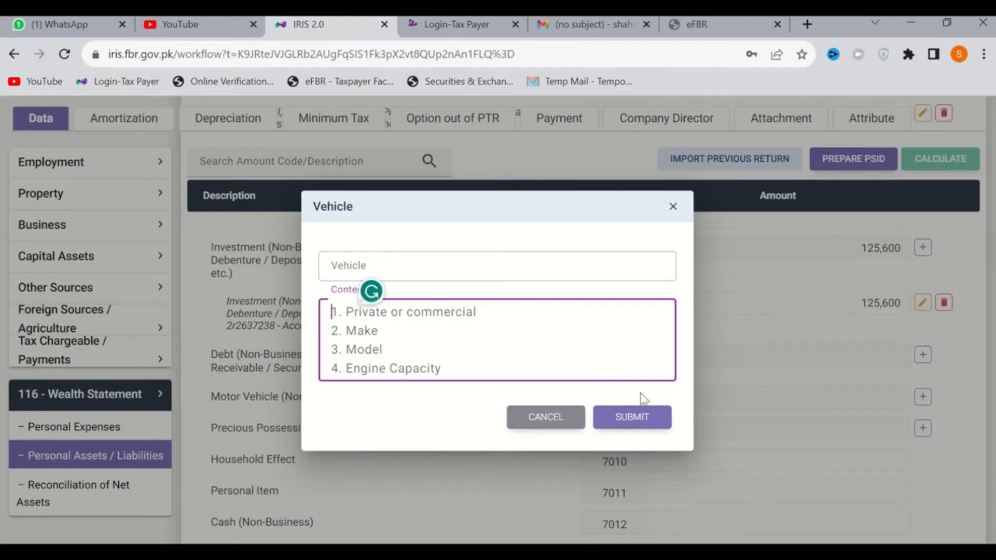
click(610, 421)
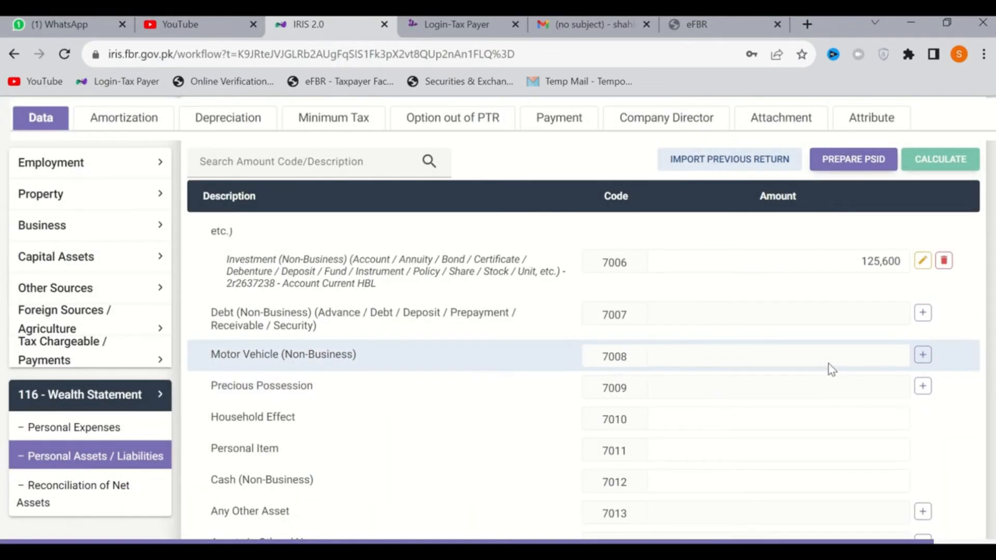
Set Cash (Non-Business) under code 7012 to 560,000 and recalculate the return
scroll(831, 369, down, 4)
scroll(638, 330, up, 1)
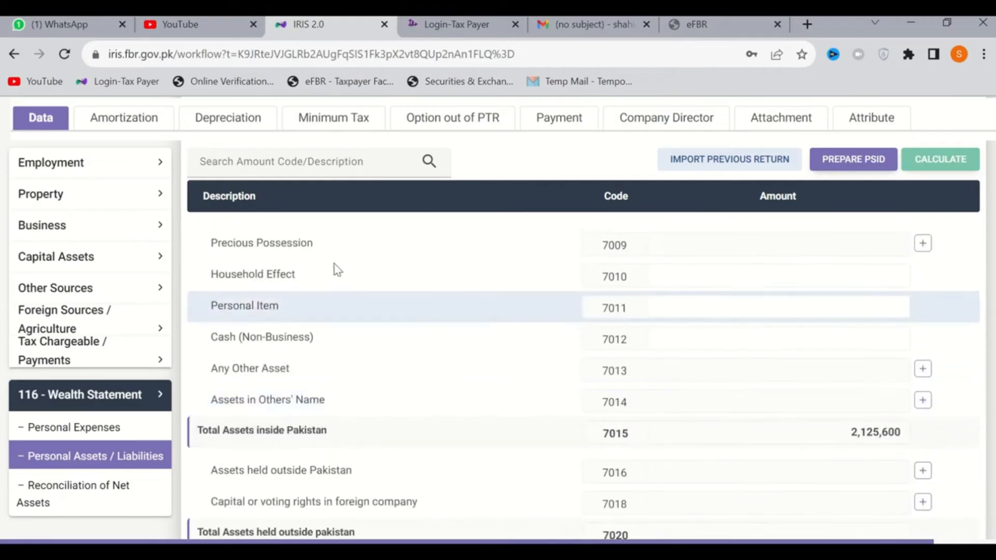
click(840, 276)
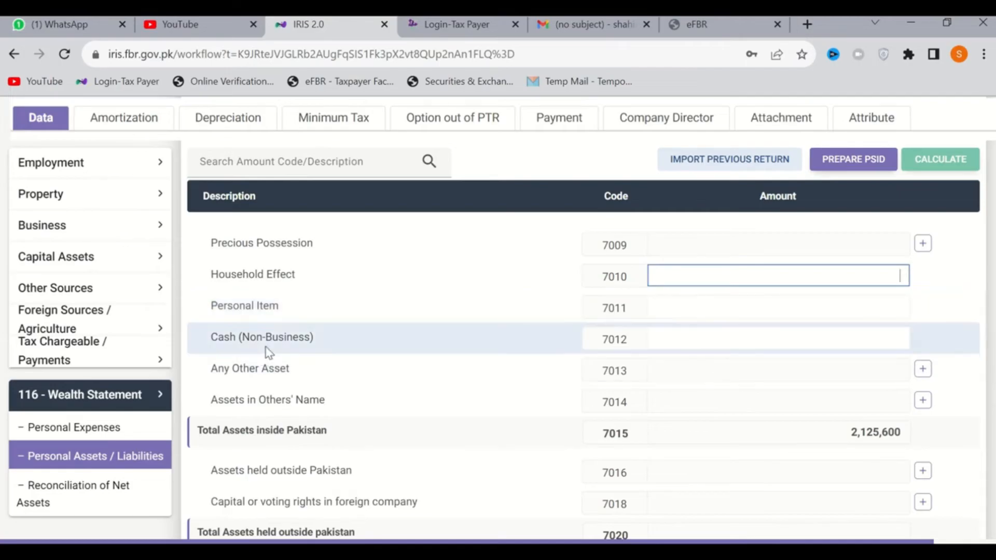
click(774, 345)
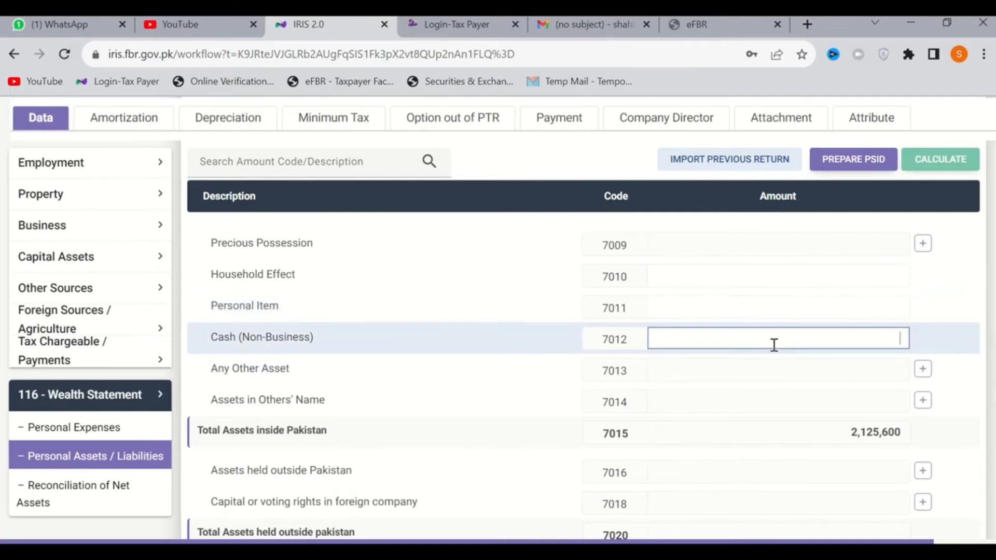
text(56000)
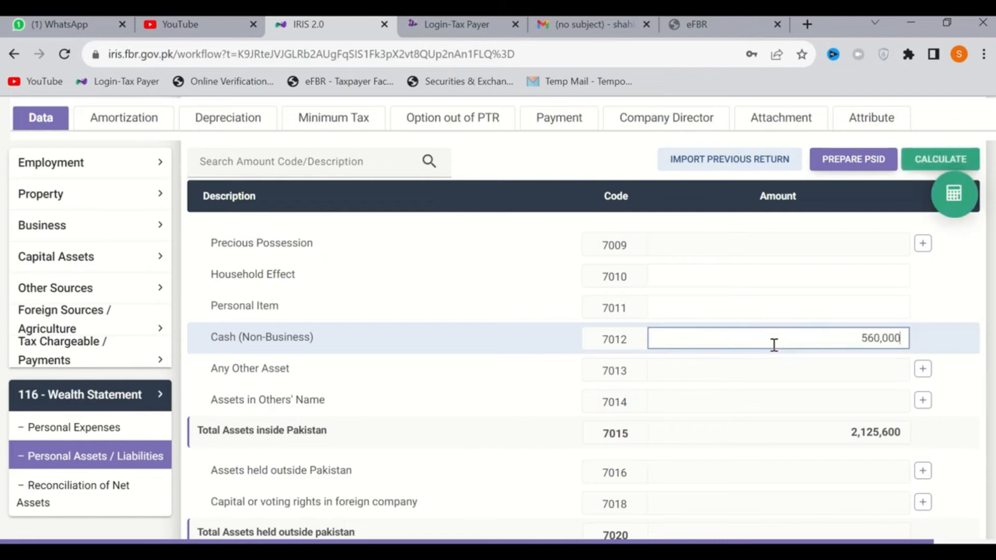
click(957, 165)
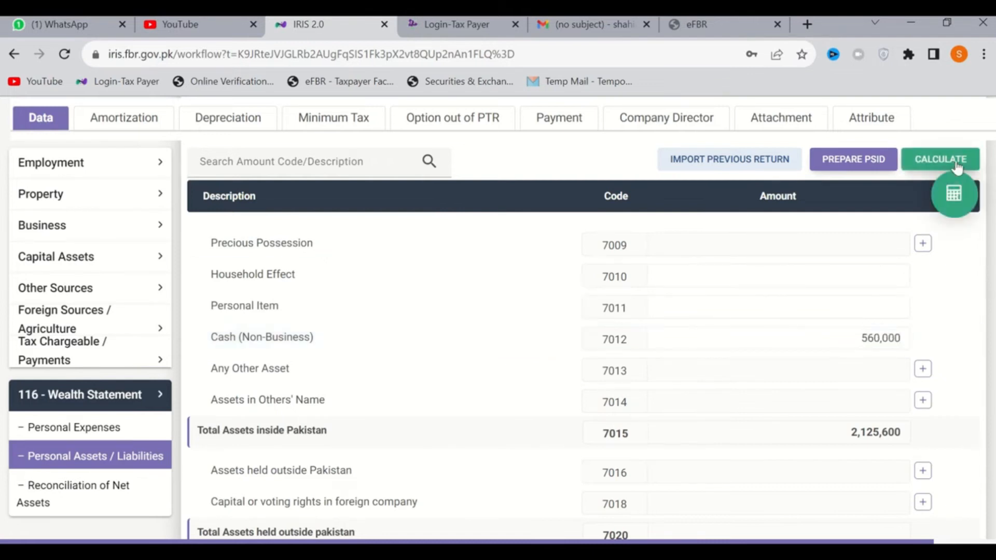
click(957, 166)
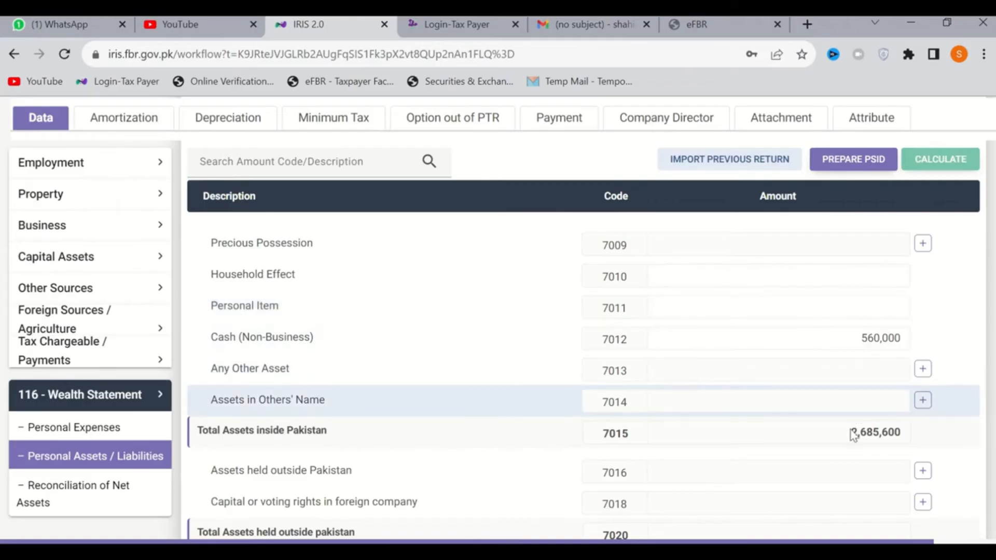
Review the declared personal assets and their total, and examine the net assets, inflows and unreconciled amount in Reconciliation of Net Assets
scroll(867, 441, up, 5)
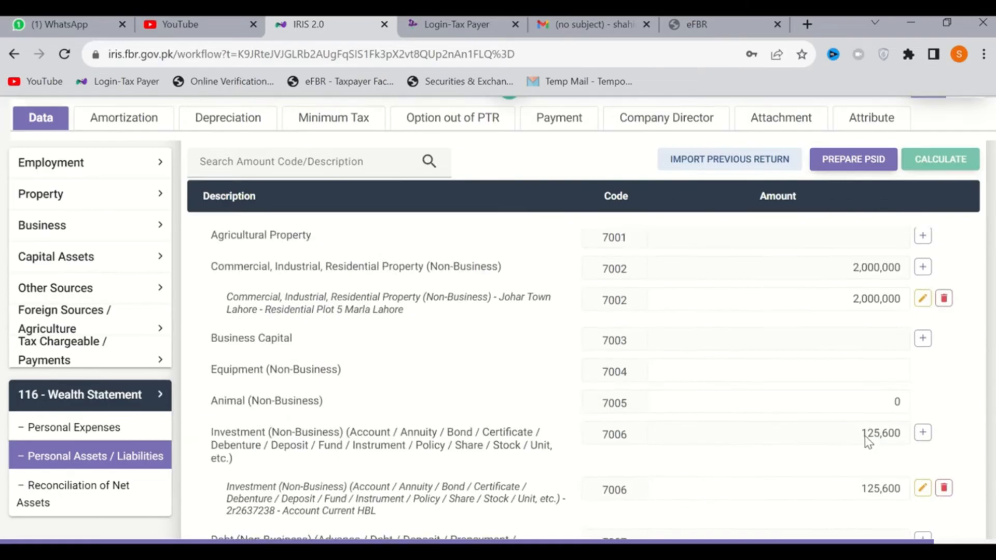
scroll(868, 441, down, 1)
scroll(865, 435, down, 1)
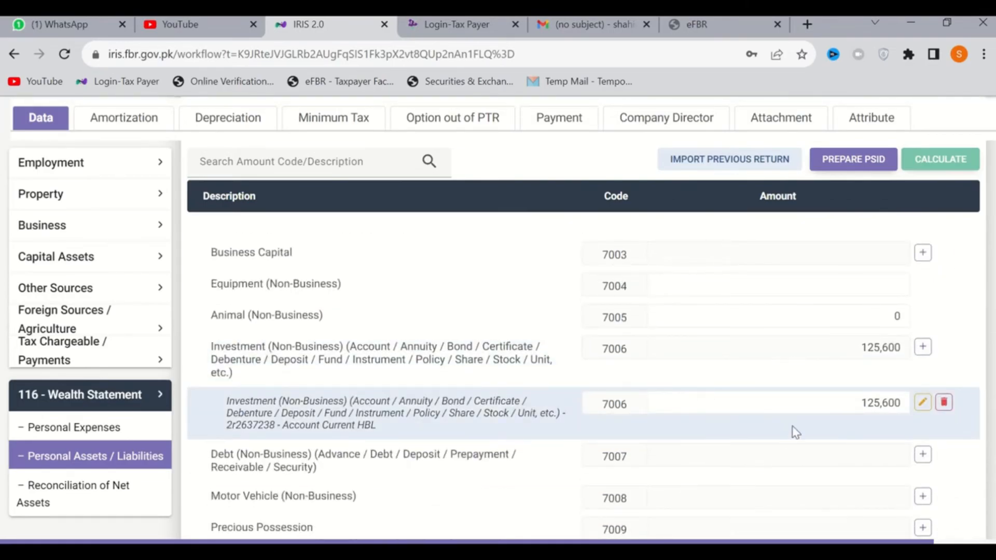
scroll(795, 432, down, 5)
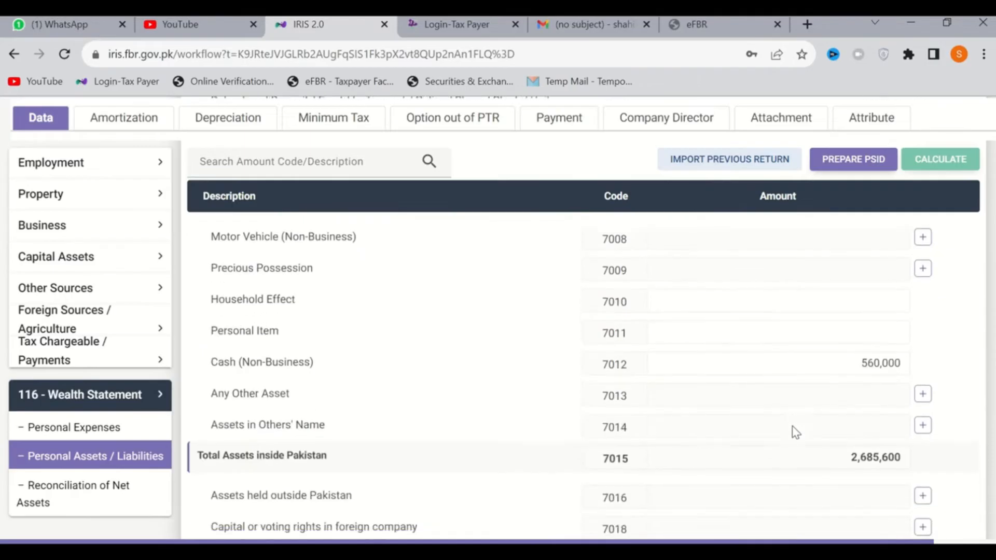
click(94, 488)
scroll(615, 456, down, 3)
scroll(741, 394, down, 2)
scroll(740, 394, up, 2)
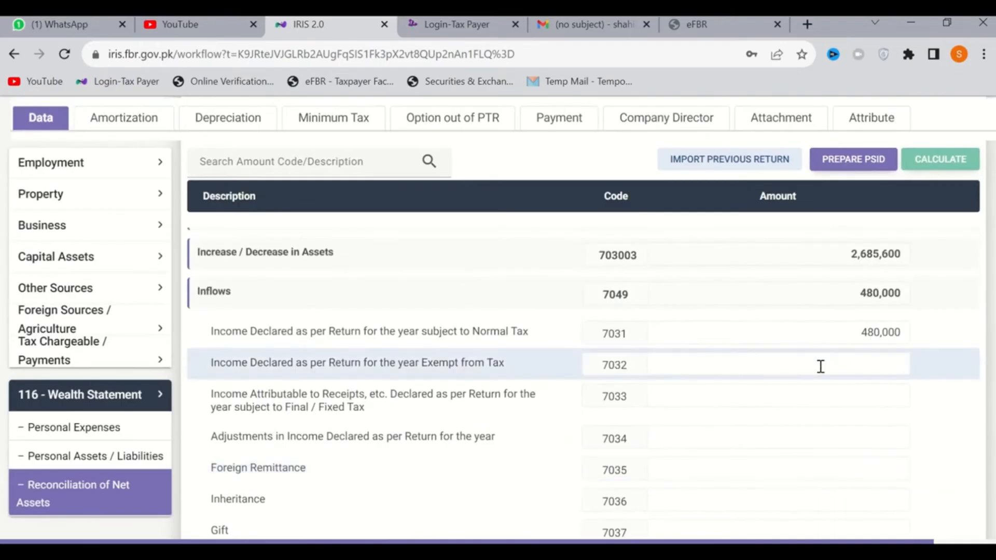
scroll(840, 352, up, 2)
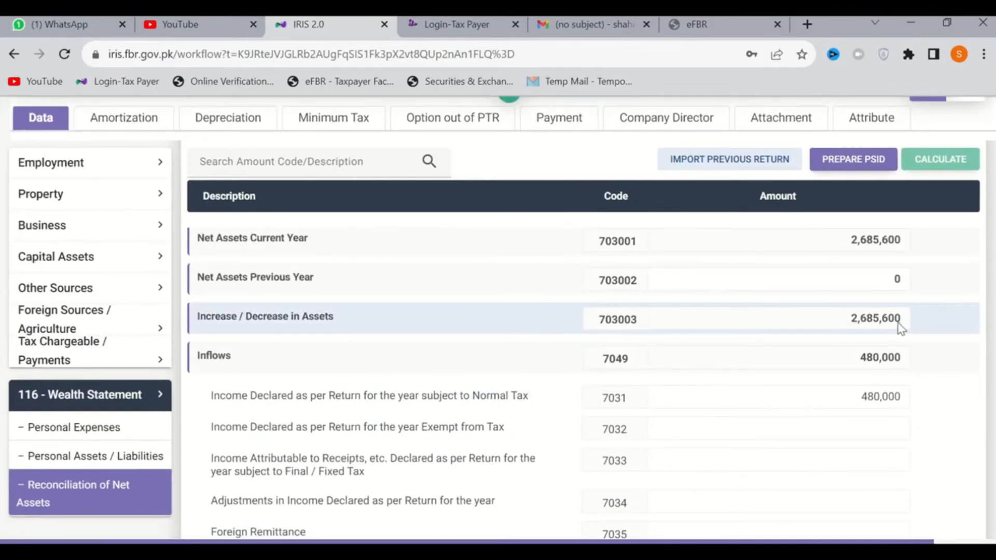
scroll(902, 328, down, 5)
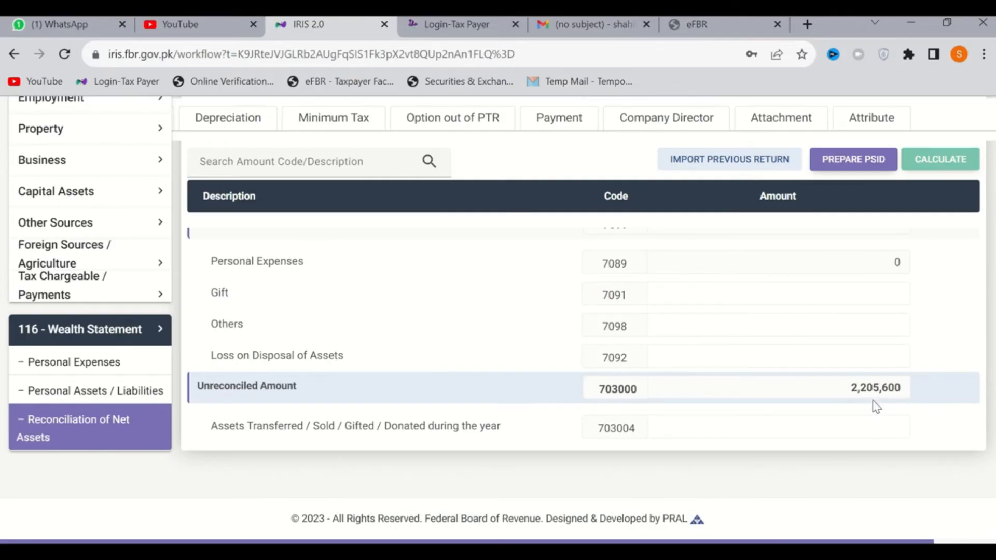
scroll(876, 407, up, 10)
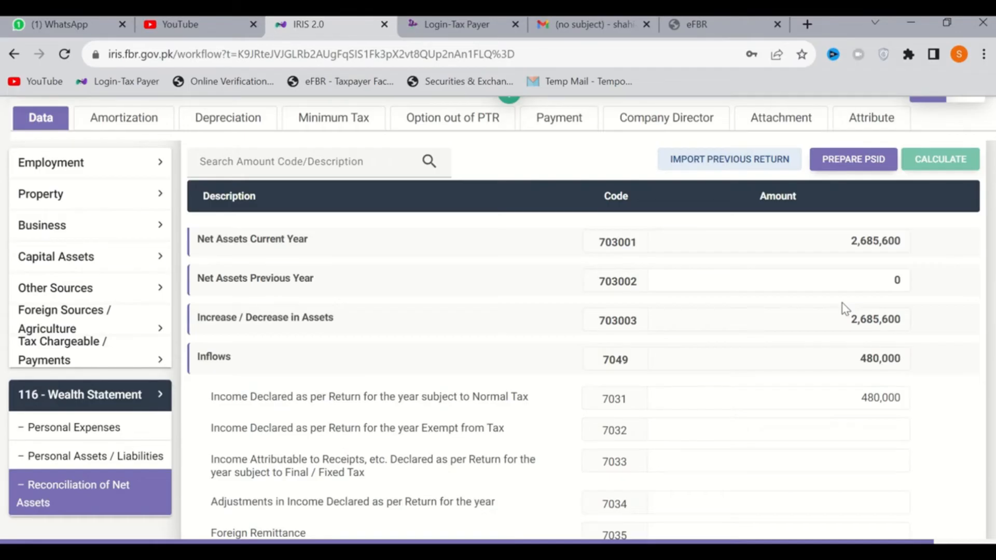
Set Net Assets Previous Year under code 703002 to 2,350,000 and recalculate the return
click(839, 284)
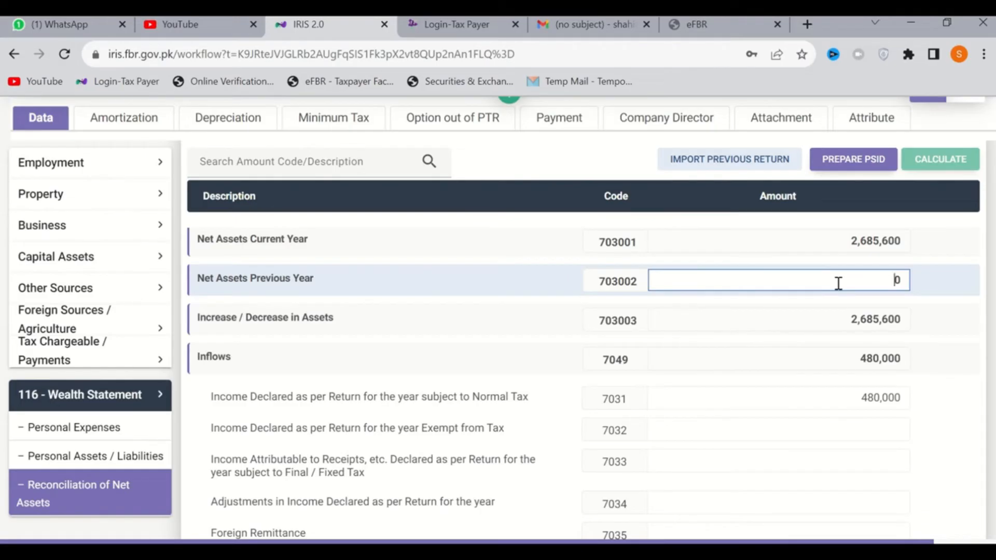
text(235000)
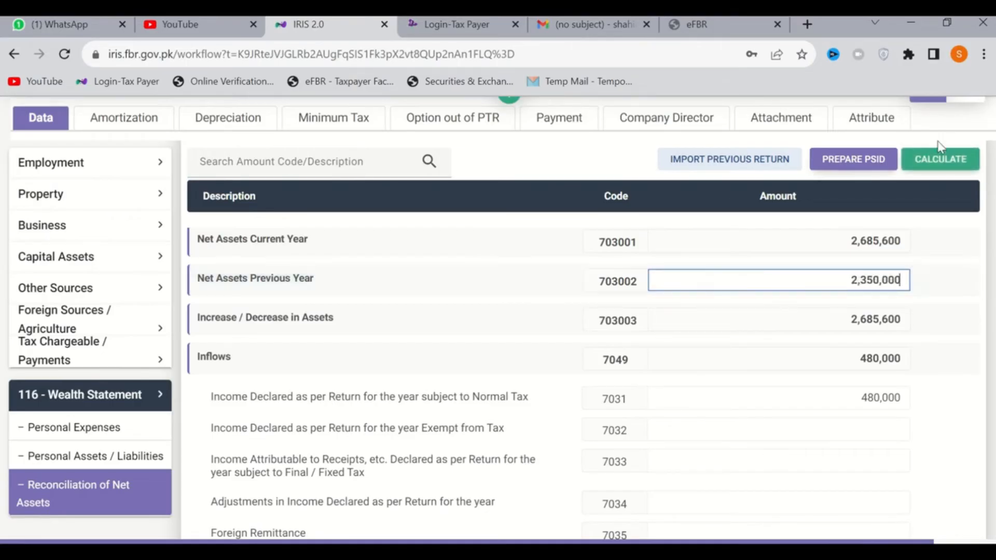
click(937, 162)
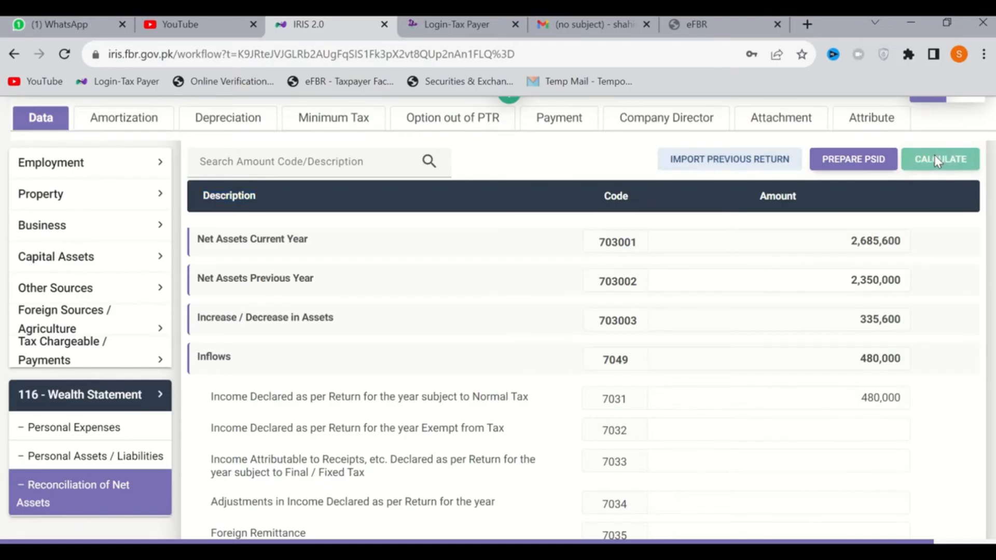
Compare the unreconciled amount with the increase in assets, the inflows and the outflows in the reconciliation
scroll(886, 323, down, 6)
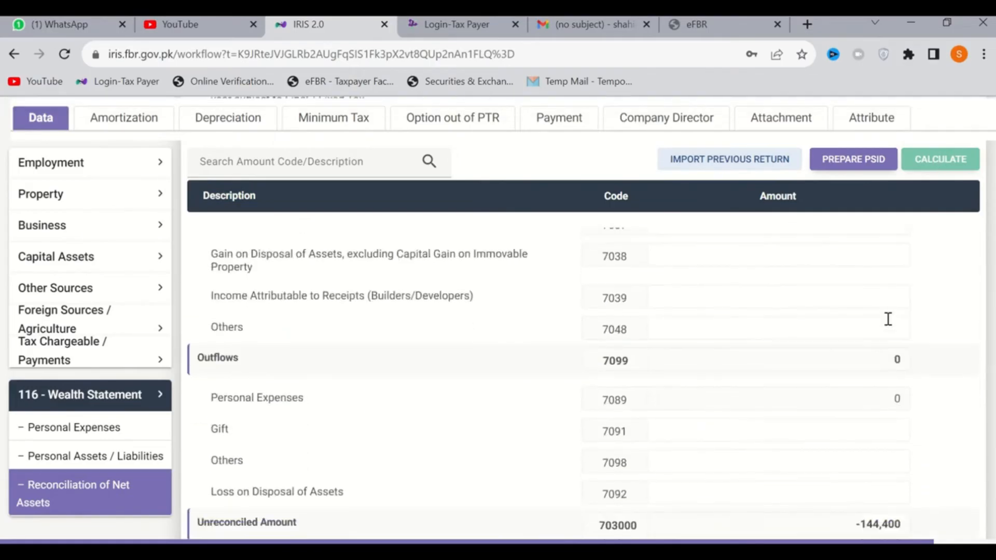
scroll(888, 319, down, 3)
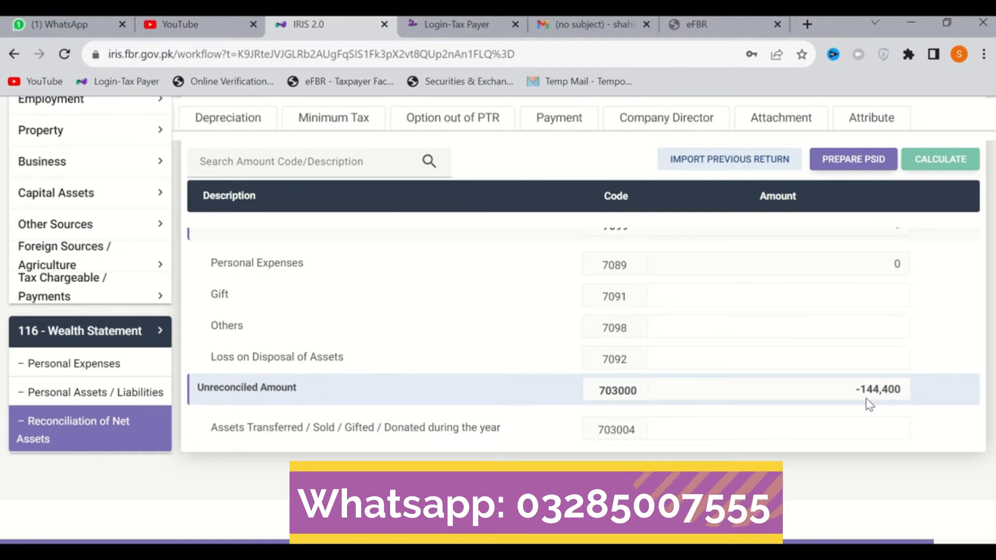
scroll(870, 404, up, 10)
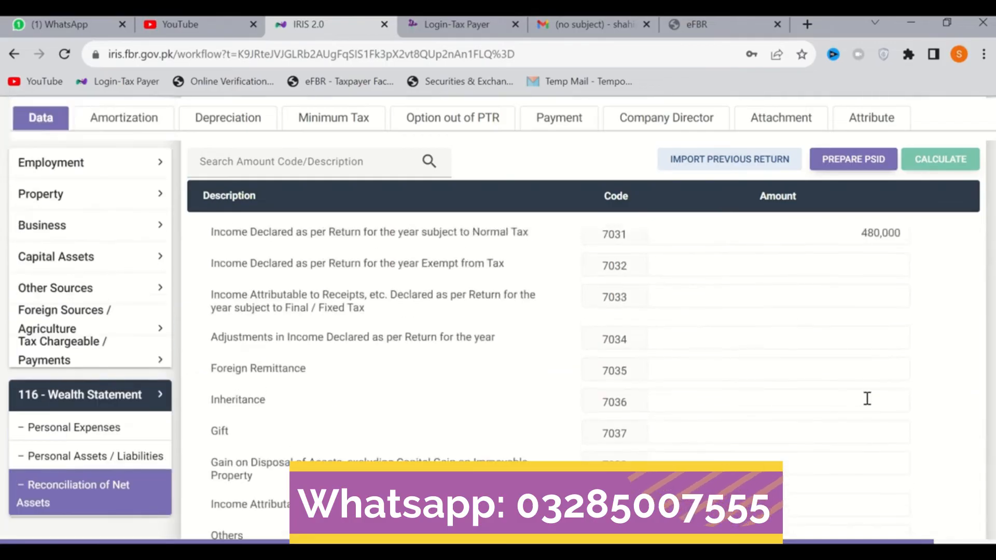
scroll(868, 398, up, 5)
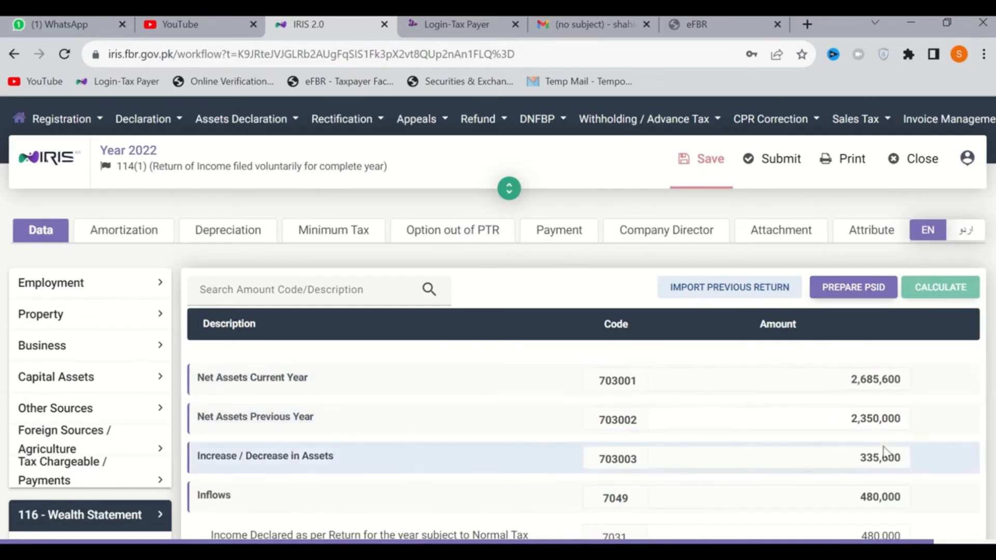
scroll(872, 436, down, 2)
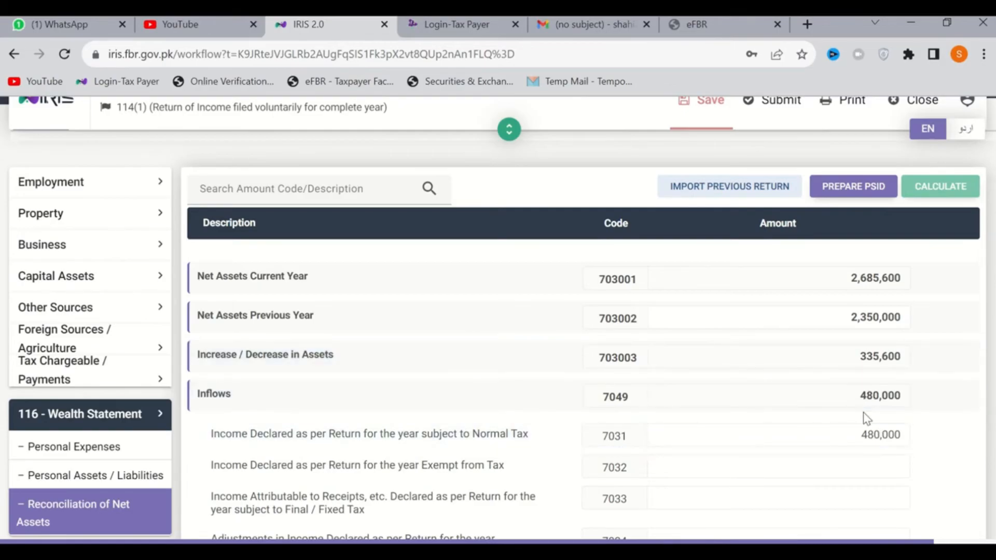
scroll(866, 415, down, 6)
scroll(865, 417, down, 3)
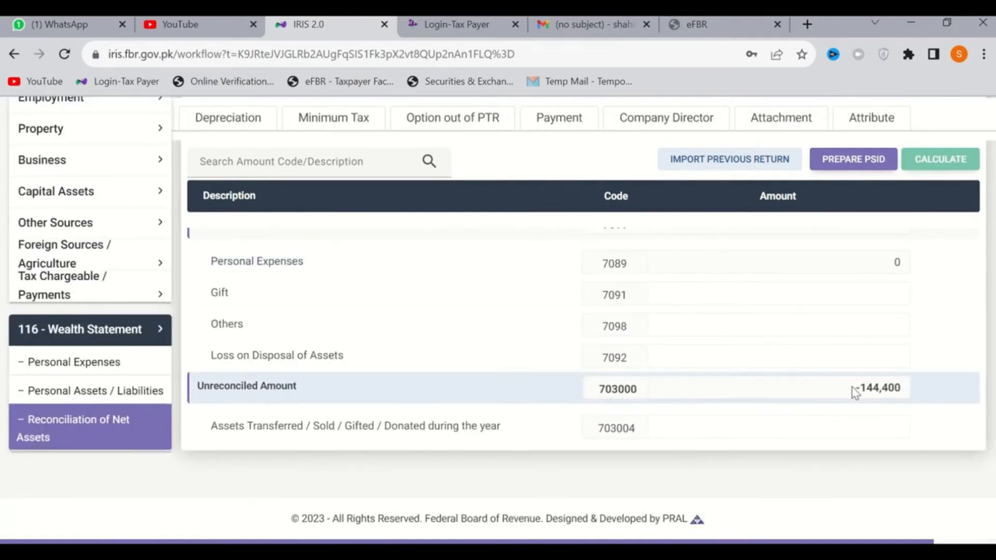
Open the wealth statement's Personal Expenses and examine the heads for vehicle running, travelling, electricity, water and gas
click(62, 364)
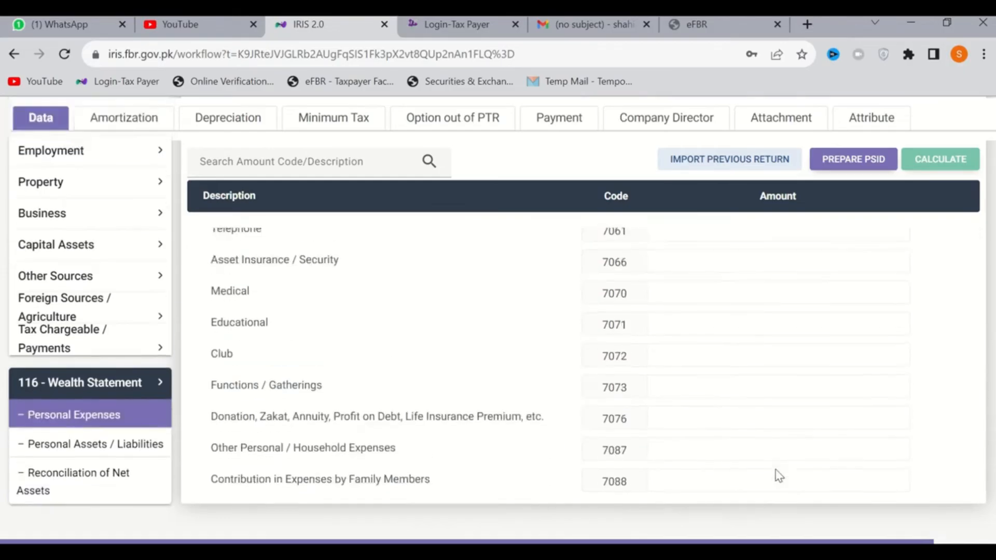
scroll(813, 473, down, 3)
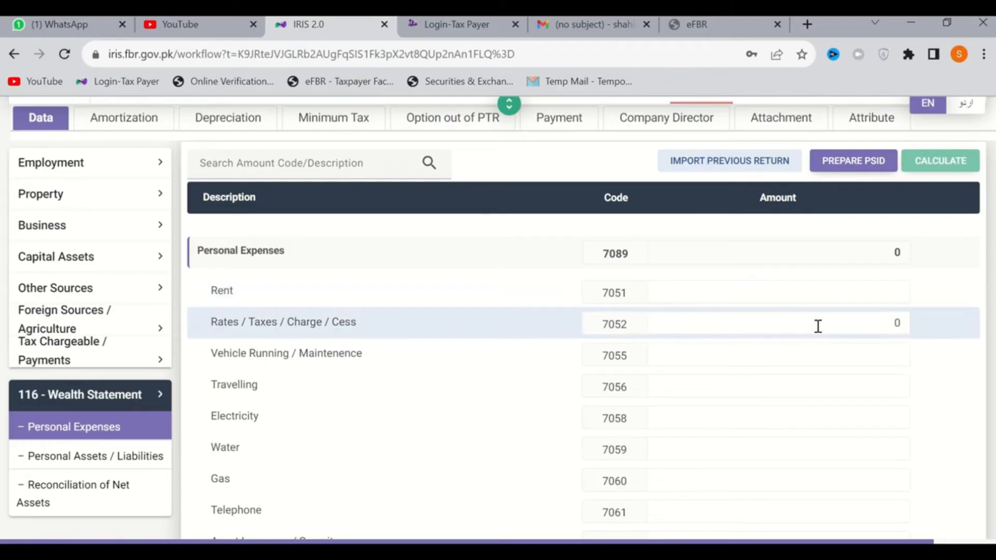
click(823, 356)
click(818, 382)
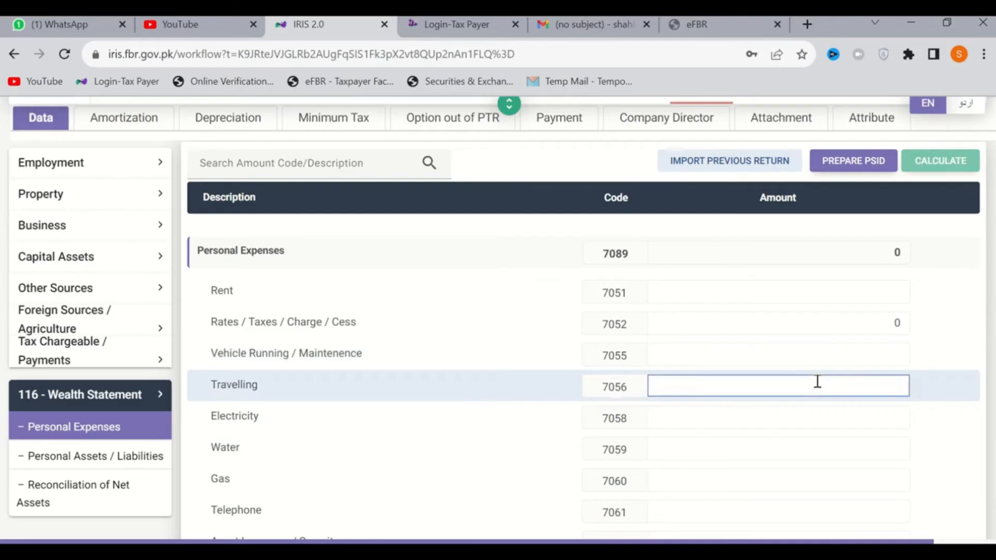
scroll(818, 382, down, 1)
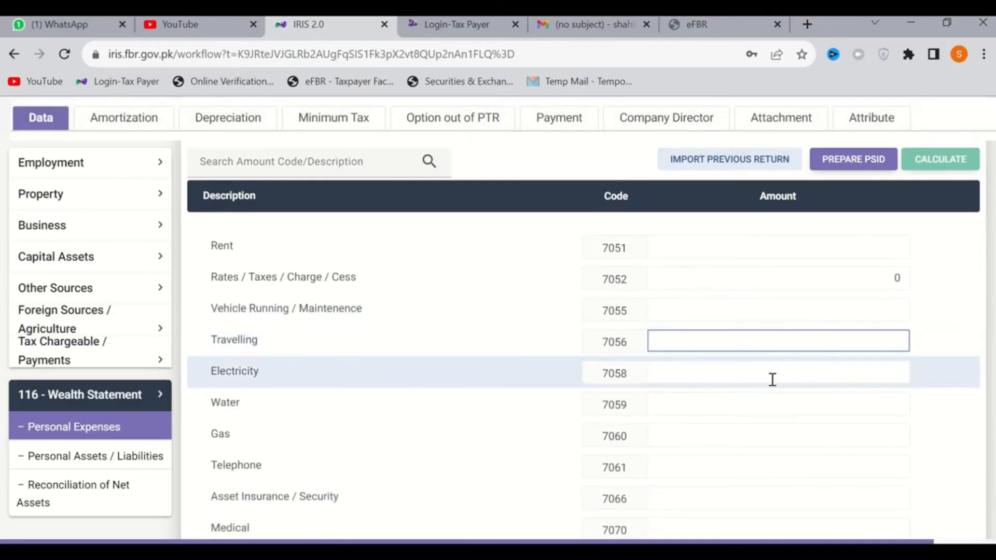
click(788, 381)
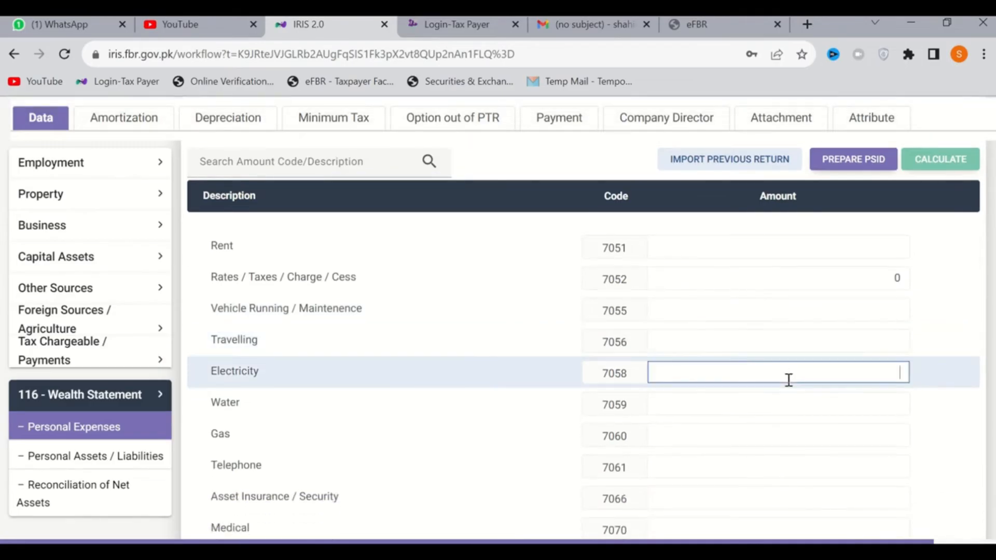
click(802, 408)
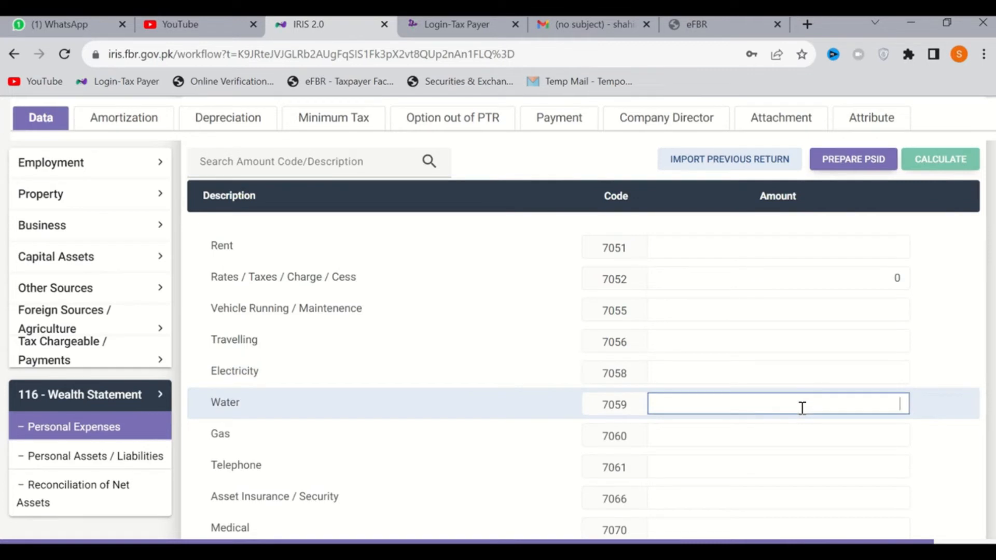
click(835, 439)
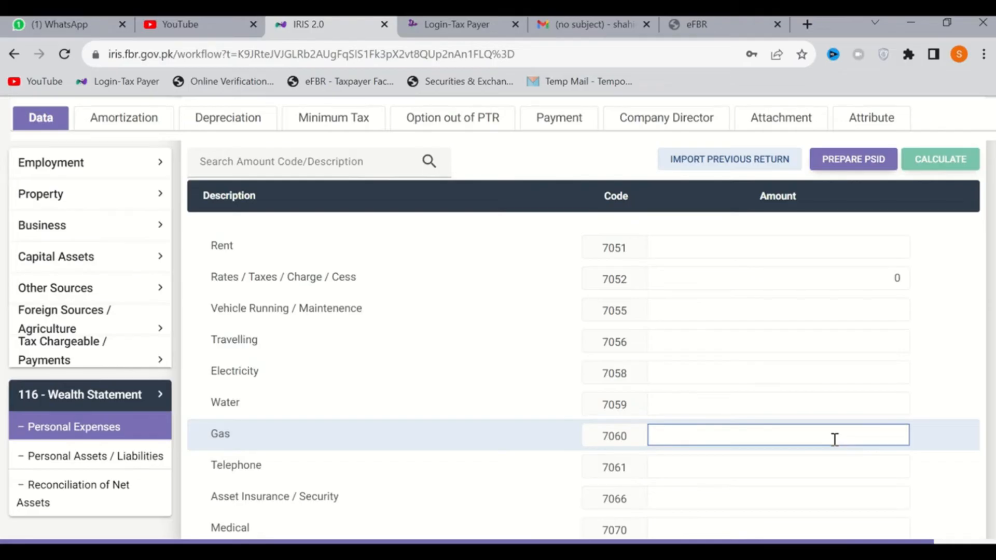
Review the remaining personal expense heads, from Telephone and Asset Insurance through Medical, Educational, Functions, Donation and Other Personal / Household Expenses
scroll(834, 438, down, 1)
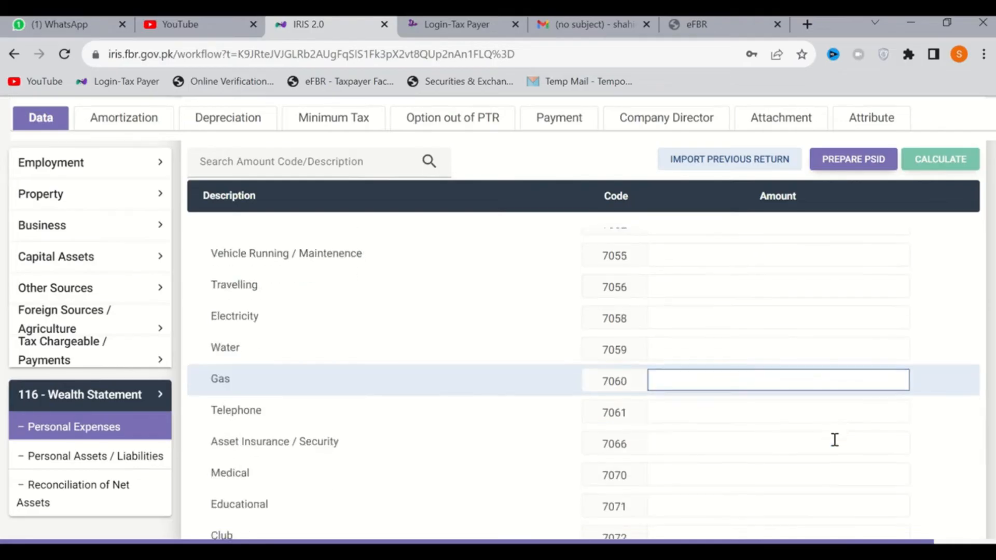
click(784, 419)
scroll(783, 418, down, 1)
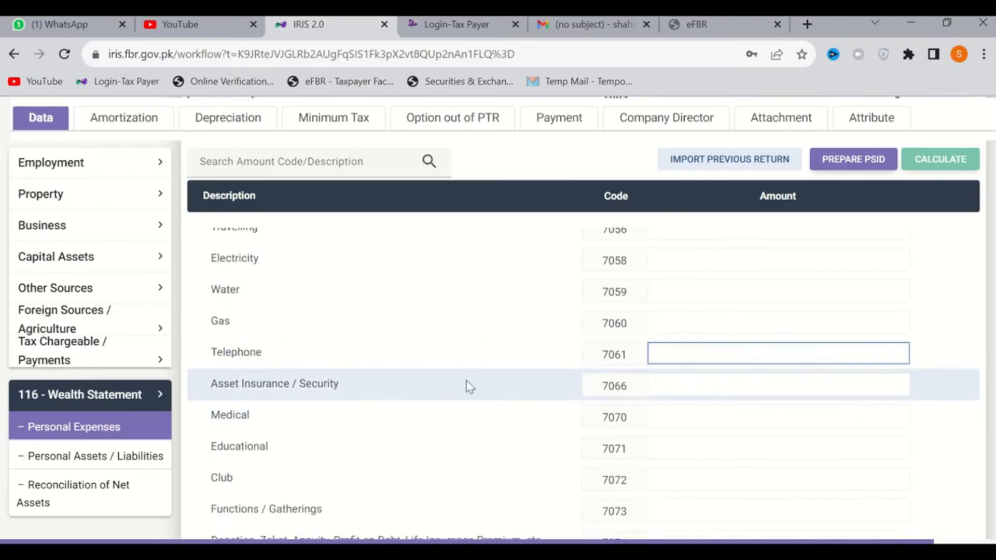
click(785, 387)
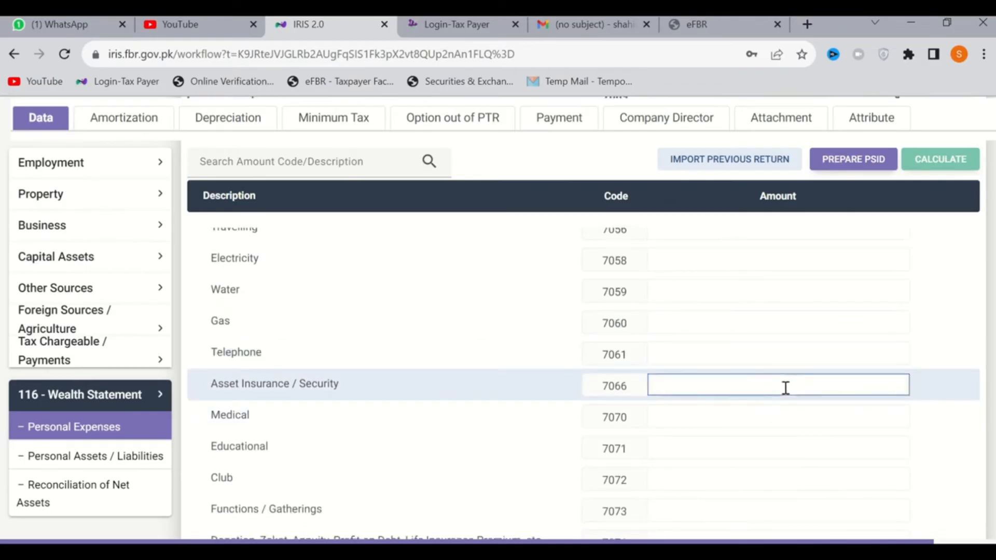
click(779, 422)
click(804, 451)
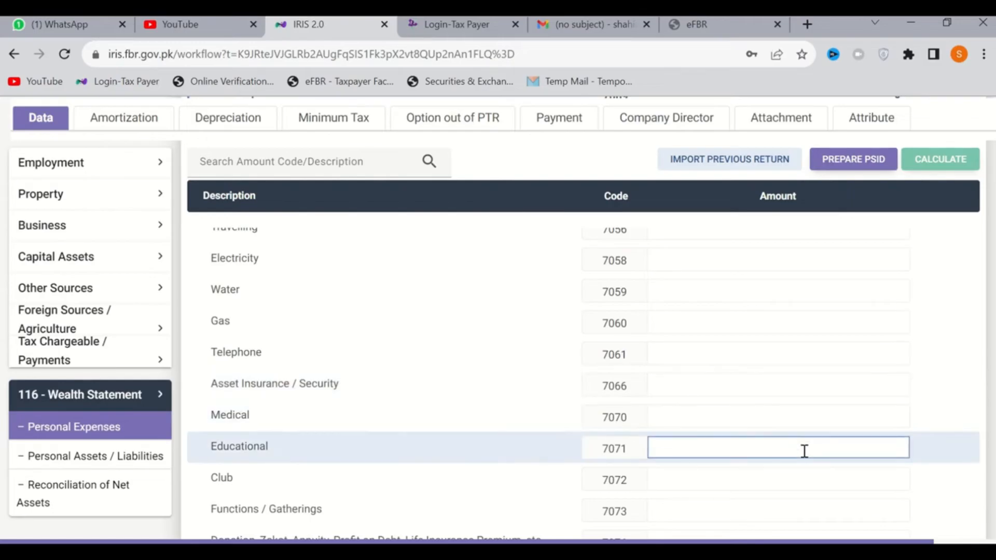
scroll(804, 451, down, 3)
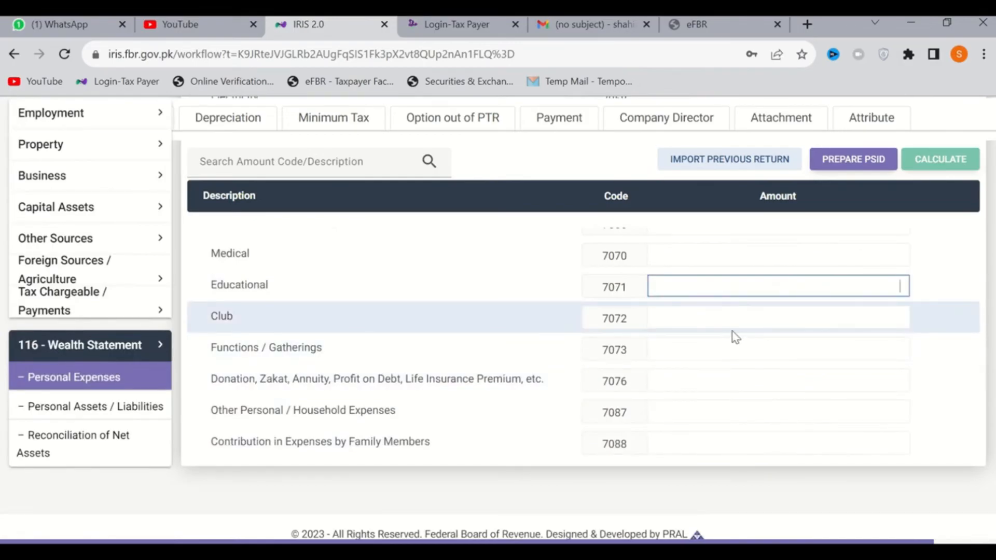
click(769, 344)
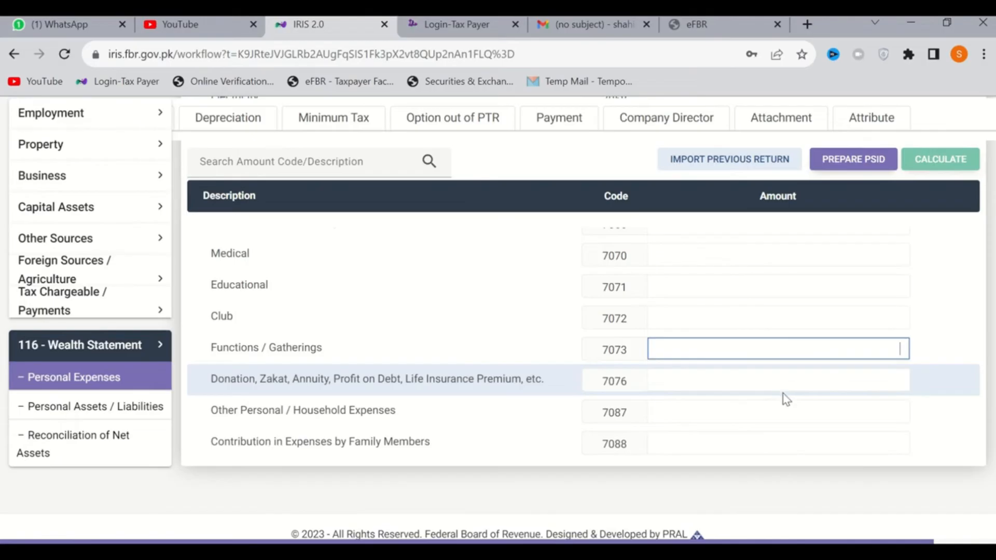
click(755, 387)
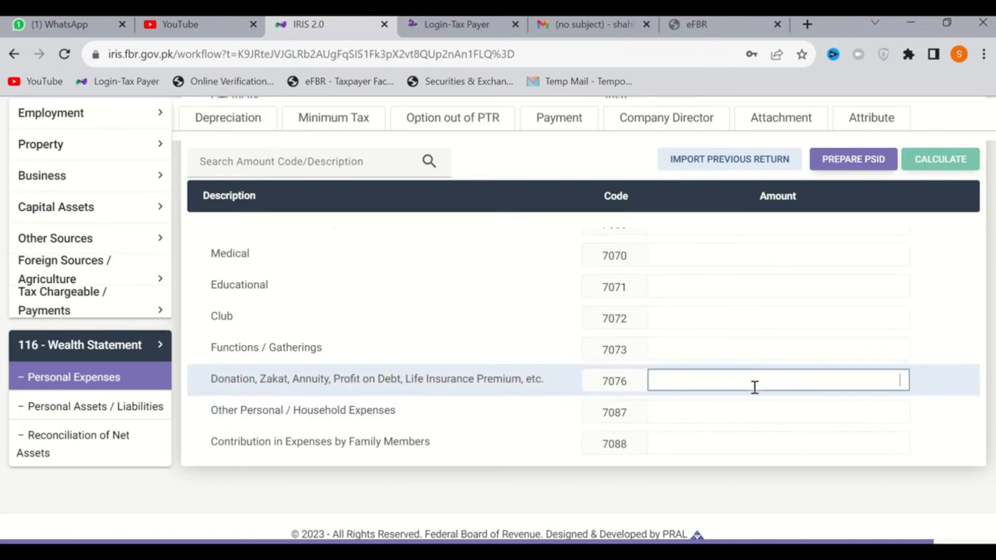
click(747, 420)
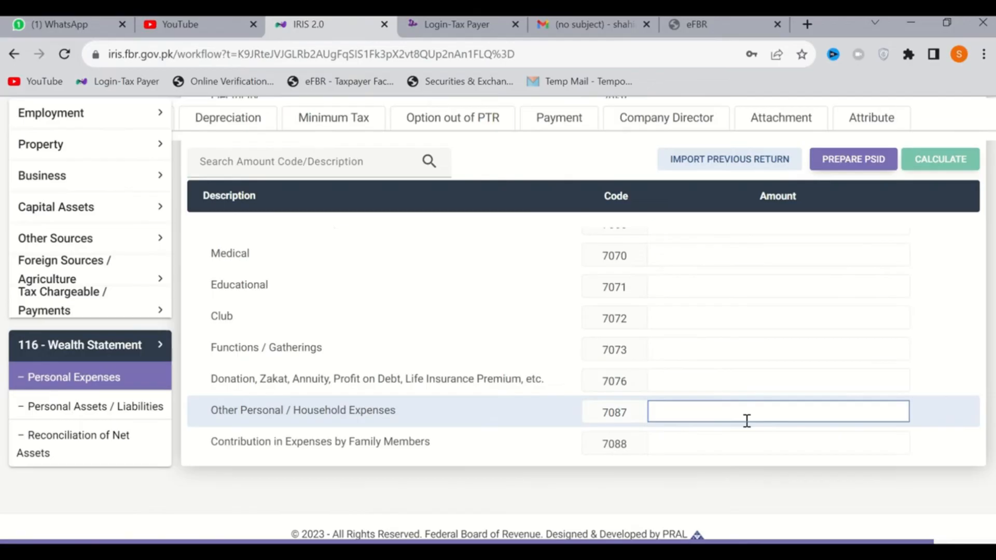
Set Travelling under code 7056 to 6,000 and Electricity under code 7058 to 18,560
scroll(747, 421, up, 8)
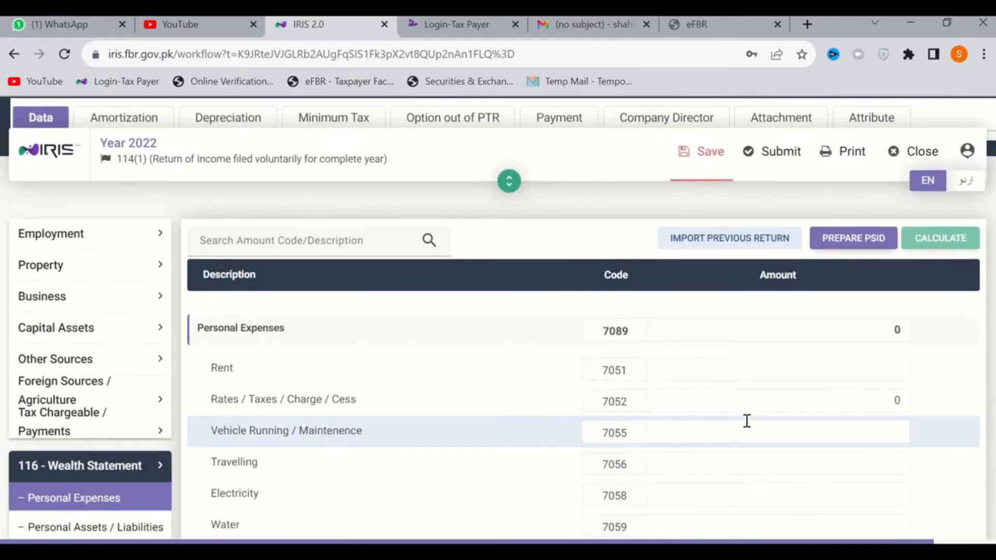
click(806, 432)
key(Tab)
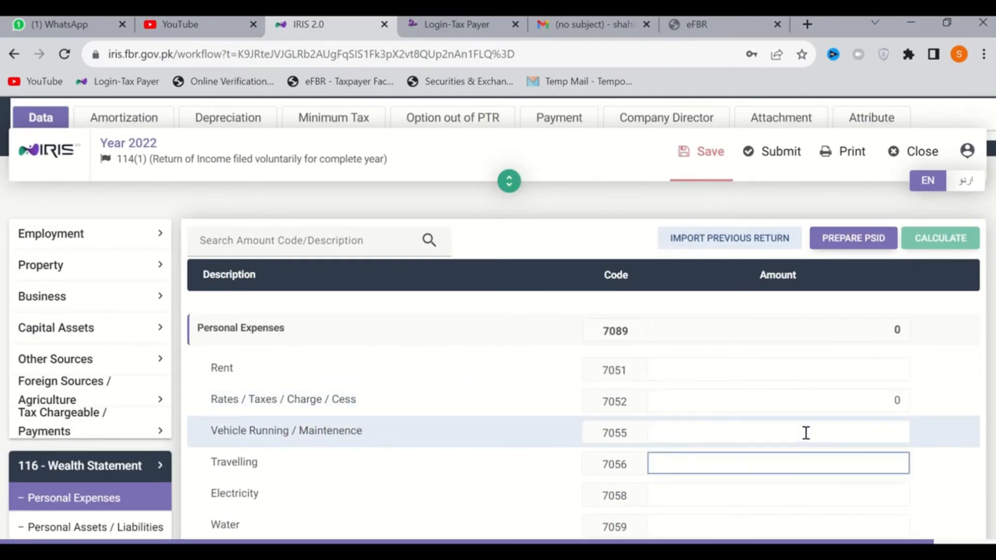
text(6000)
key(Tab)
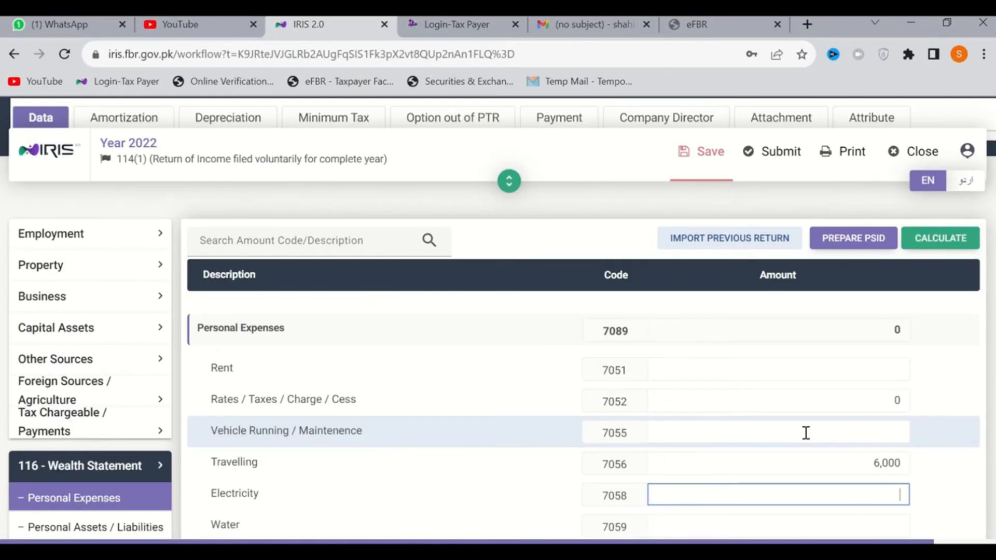
text(18560)
key(Tab)
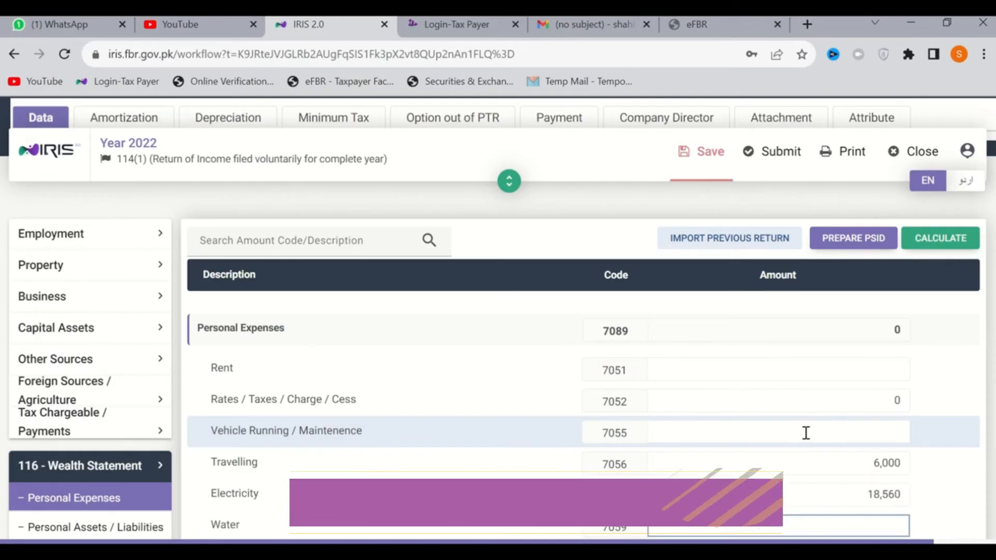
Set Medical under code 7070 to 5,000, leaving Water, Gas, Telephone and Asset Insurance / Security blank
scroll(807, 433, down, 1)
scroll(806, 434, down, 1)
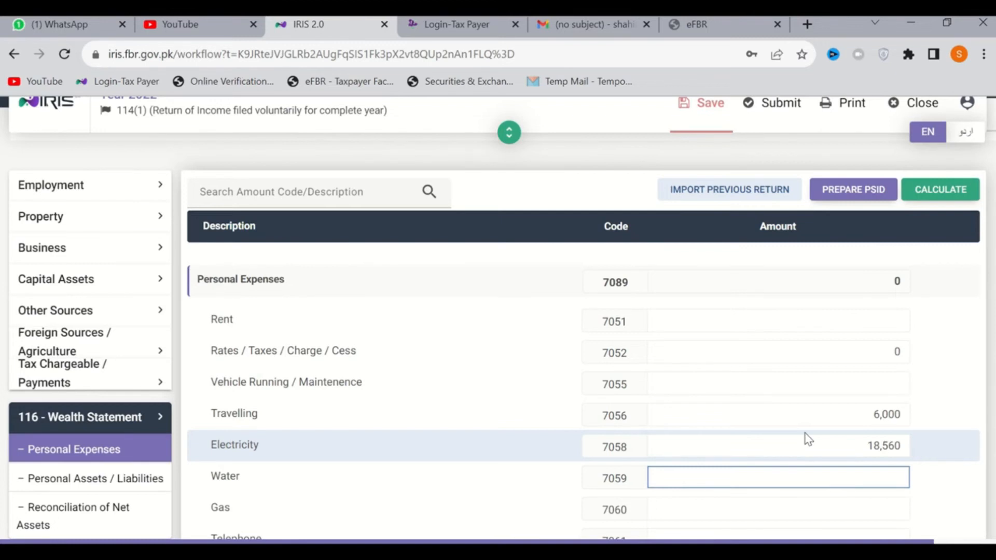
key(Tab)
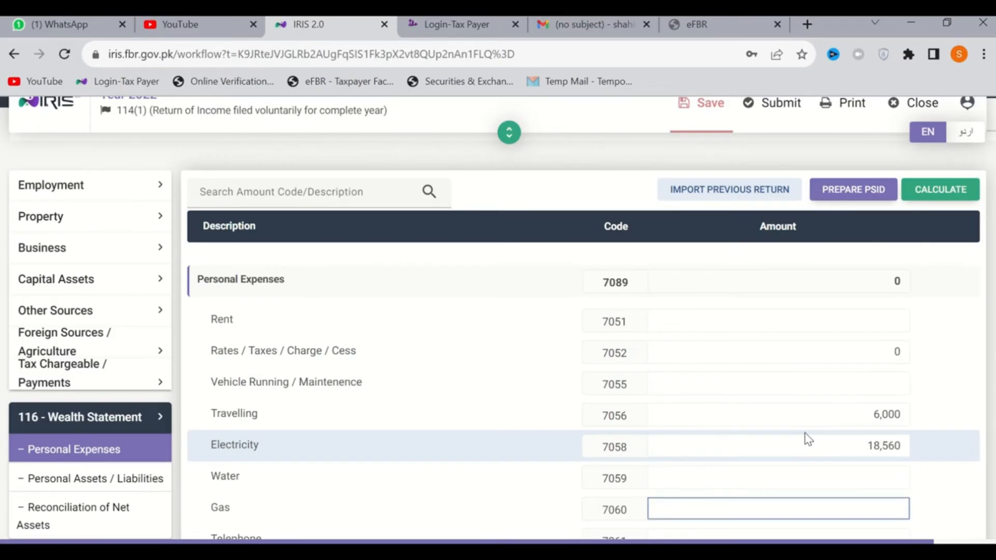
key(Tab)
key(Tab)
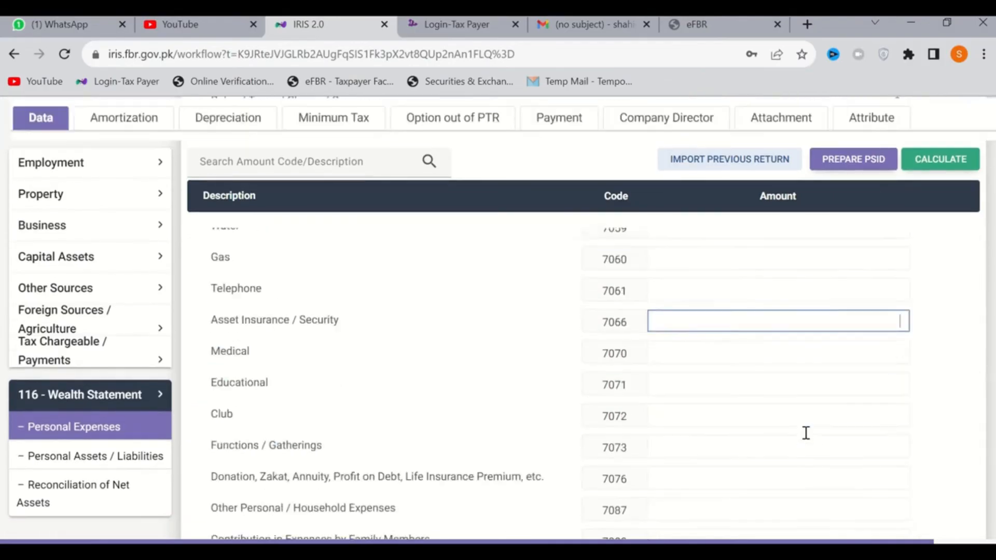
key(Tab)
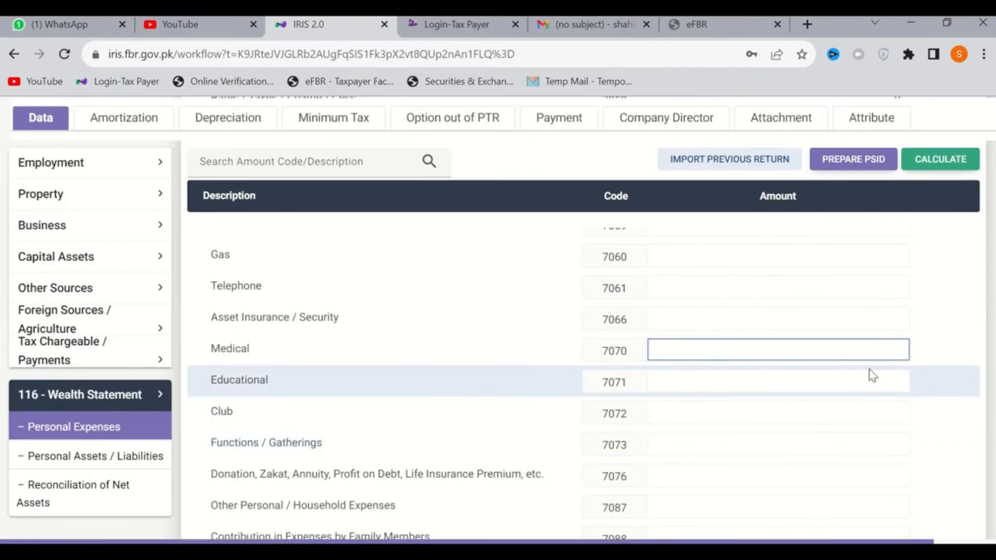
text(5,000)
key(Tab)
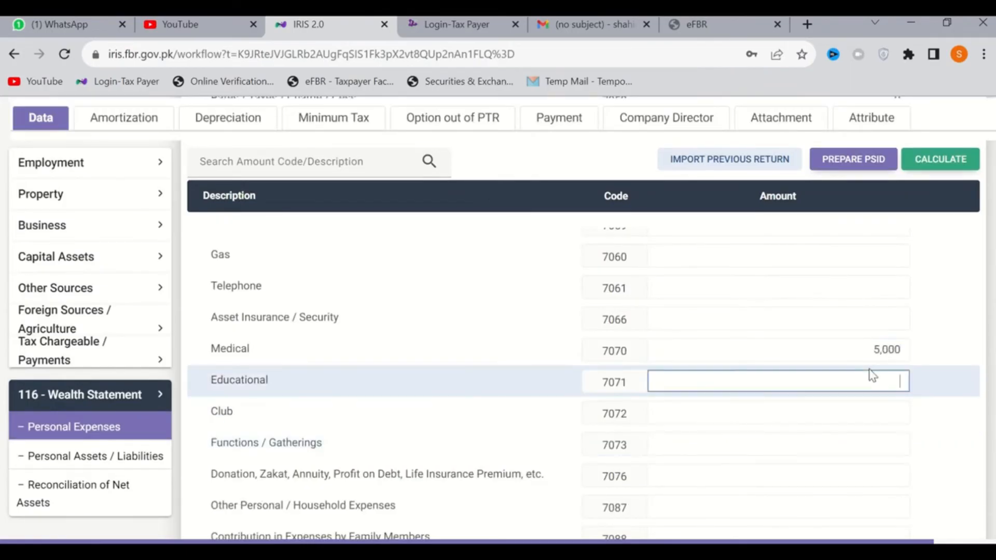
Set Functions / Gatherings under code 7073 to 1,000 and Donation, Zakat, Annuity under code 7076 to 3,000, and recalculate the return
key(Tab)
key(Tab)
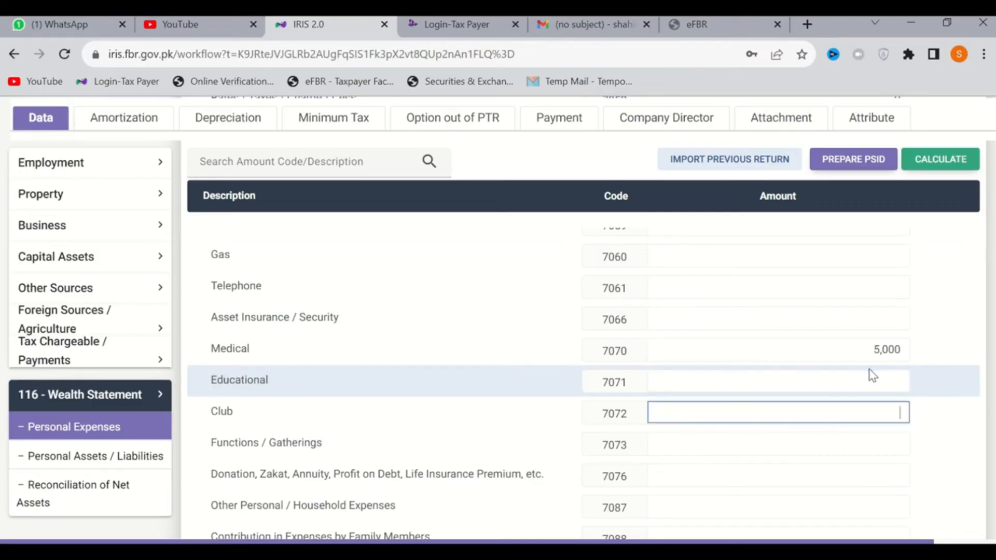
text(1000)
key(Tab)
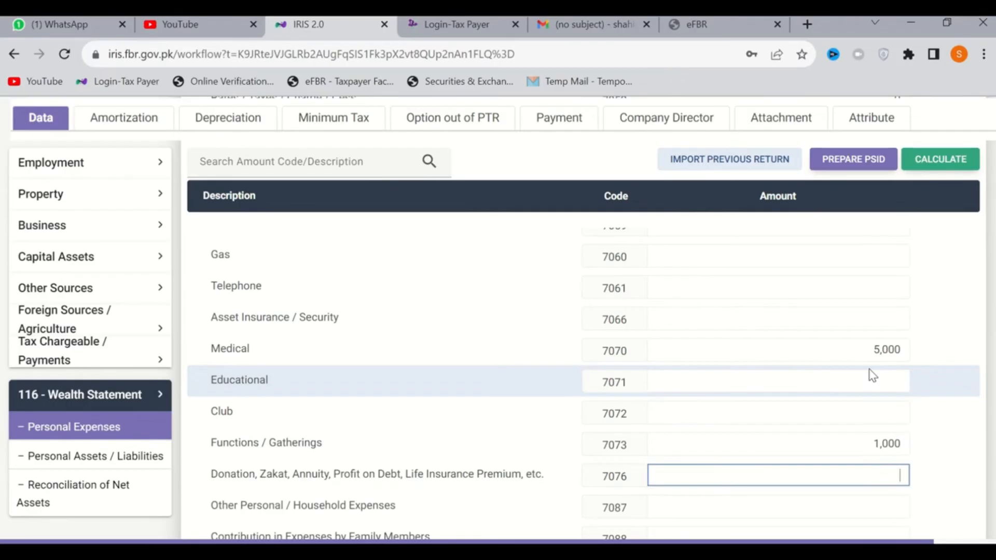
text(3000)
scroll(870, 369, up, 2)
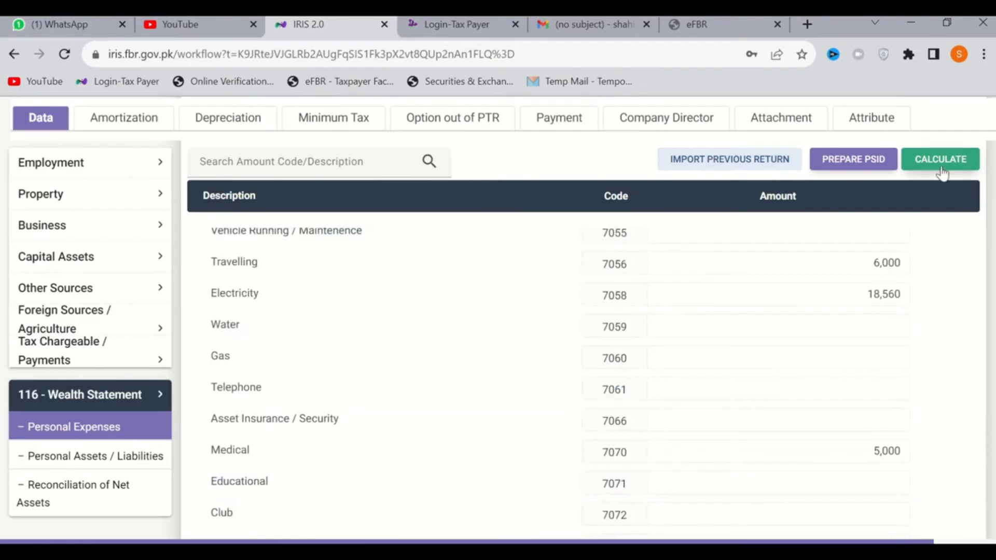
click(942, 172)
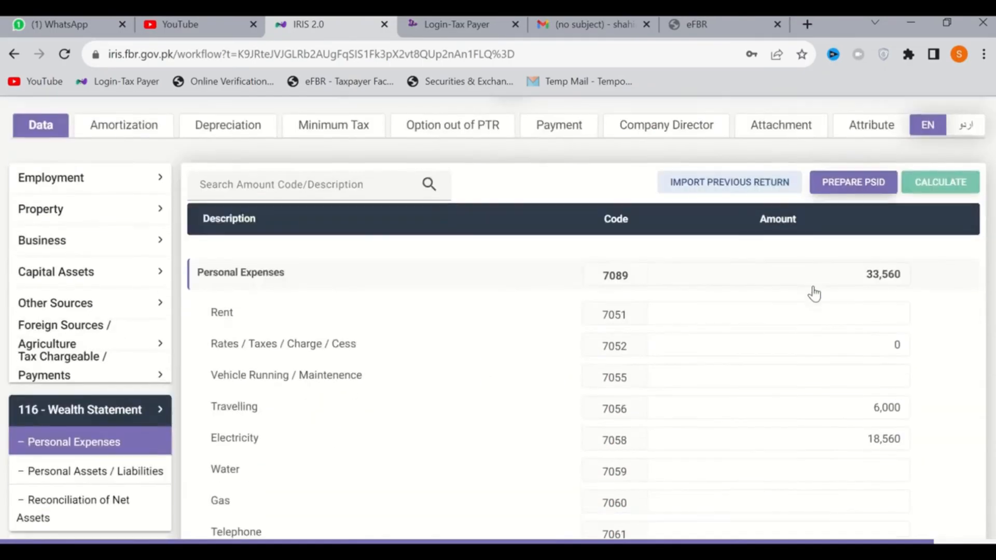
Check the unreconciled amount in Reconciliation of Net Assets, enter it as 110,840 in Other Personal / Household Expenses (code 7087), and recalculate the return
scroll(814, 294, down, 5)
click(36, 502)
scroll(495, 472, down, 10)
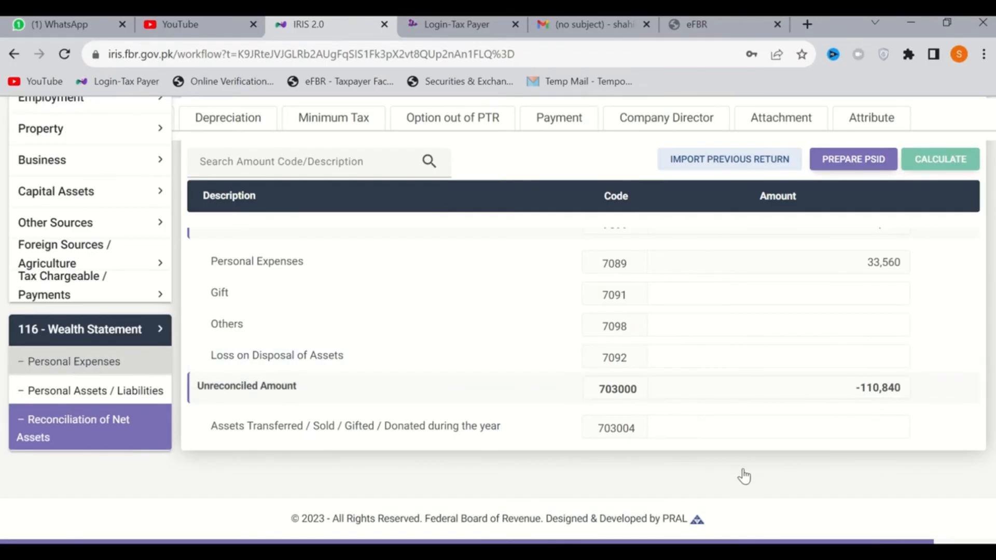
scroll(794, 470, up, 6)
scroll(795, 469, down, 6)
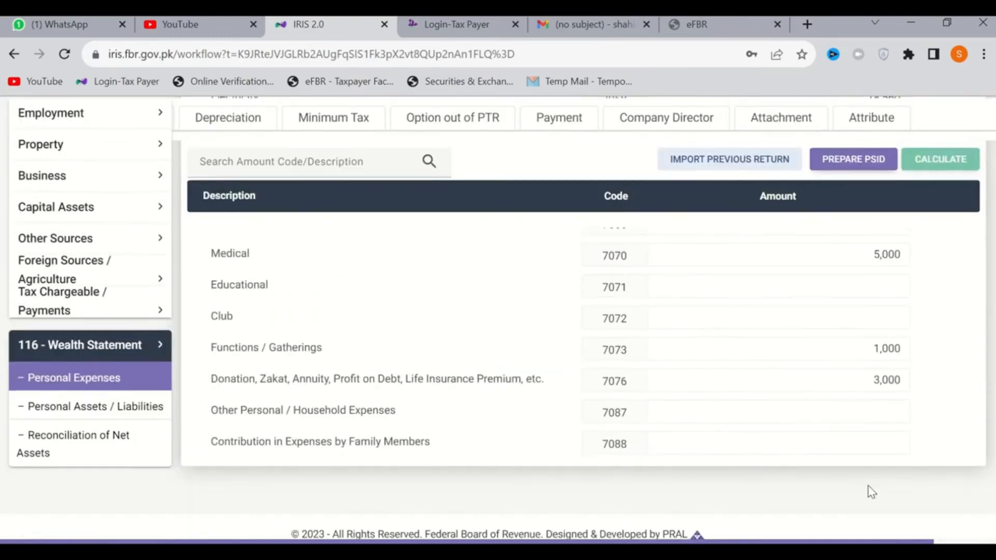
click(836, 416)
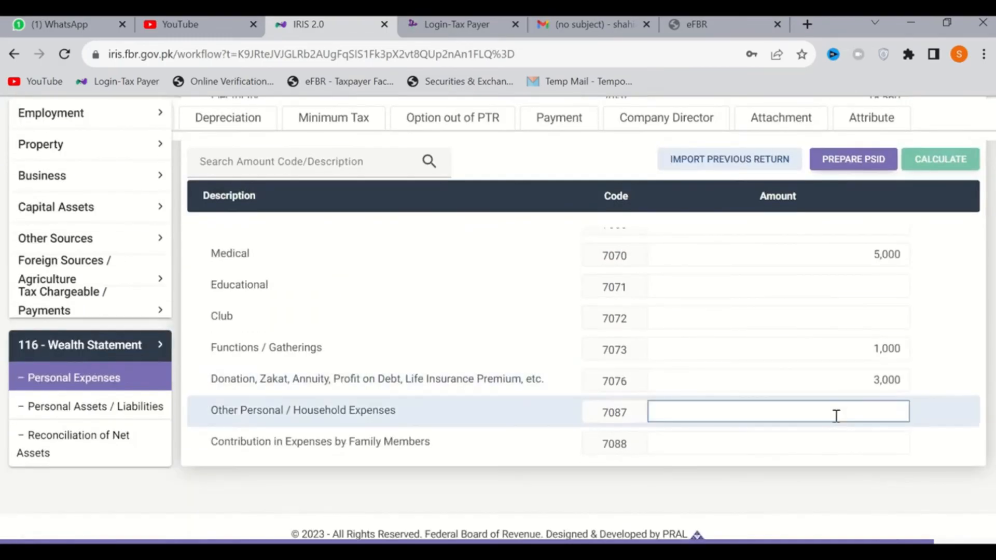
text(110,840)
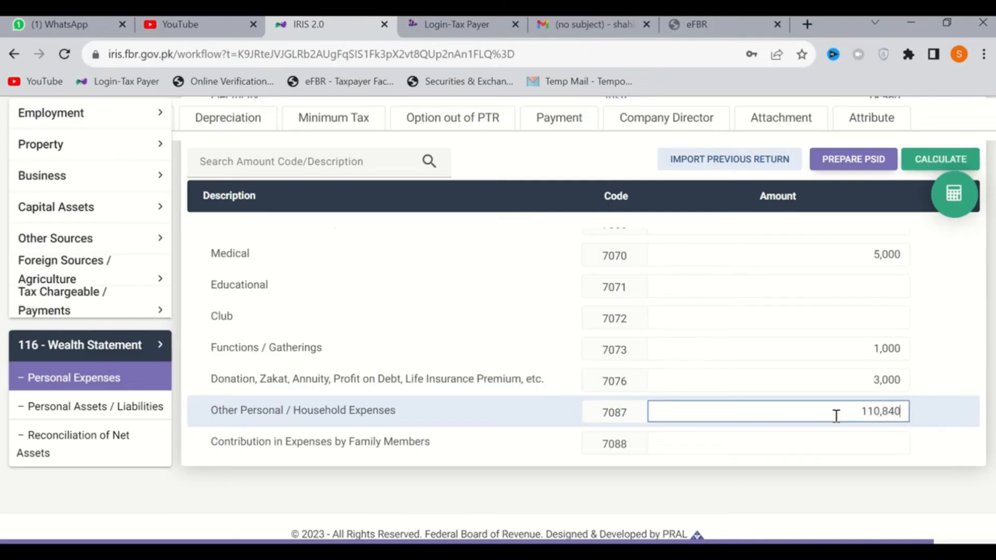
click(949, 172)
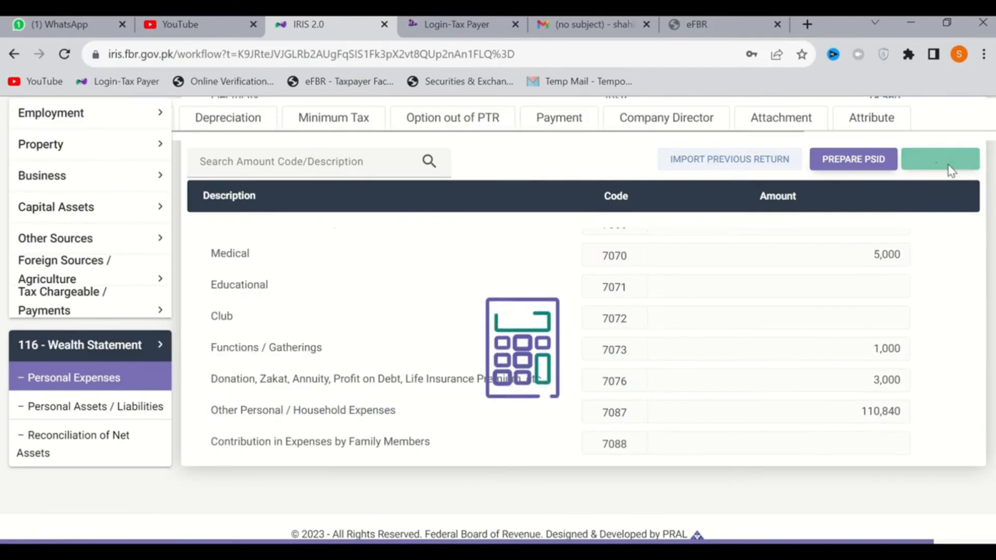
scroll(834, 344, up, 1)
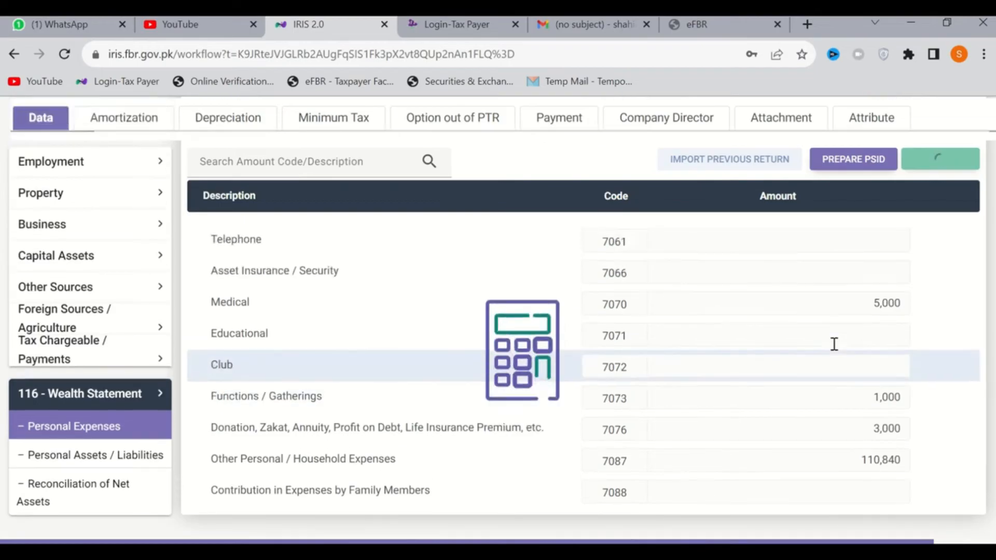
scroll(834, 344, up, 3)
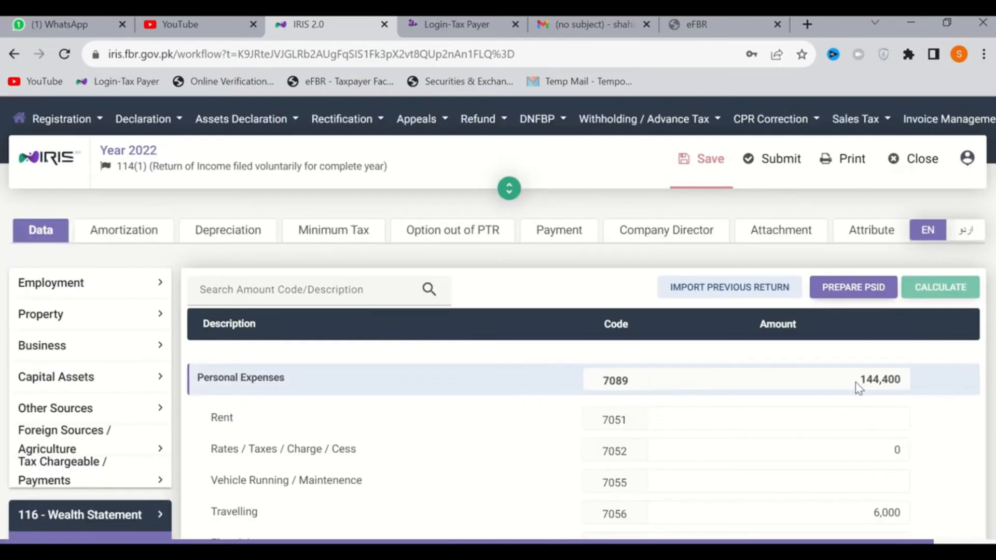
Review Reconciliation of Net Assets, checking the unreconciled amount, outflows, inflows, and the current and previous year's net assets
scroll(240, 396, down, 5)
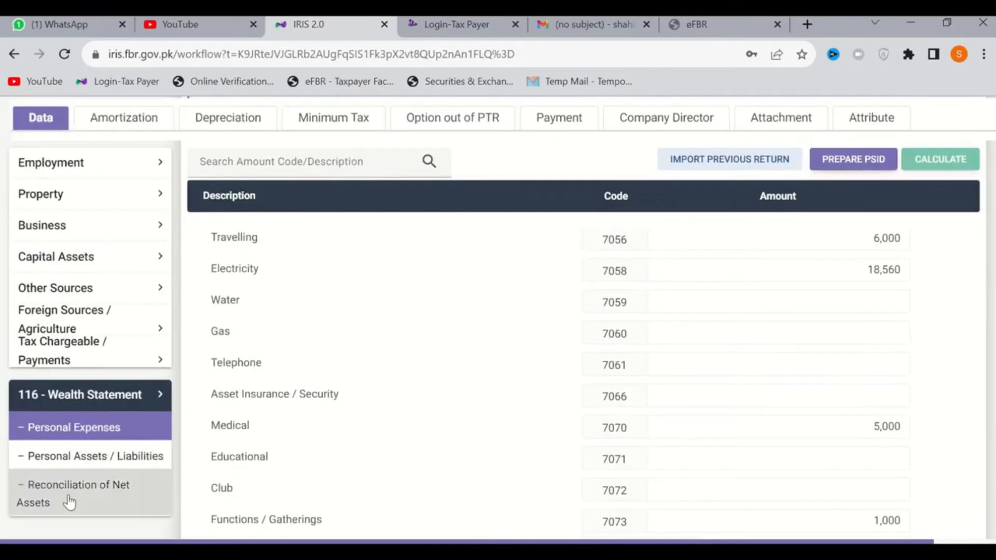
click(88, 498)
scroll(526, 513, down, 8)
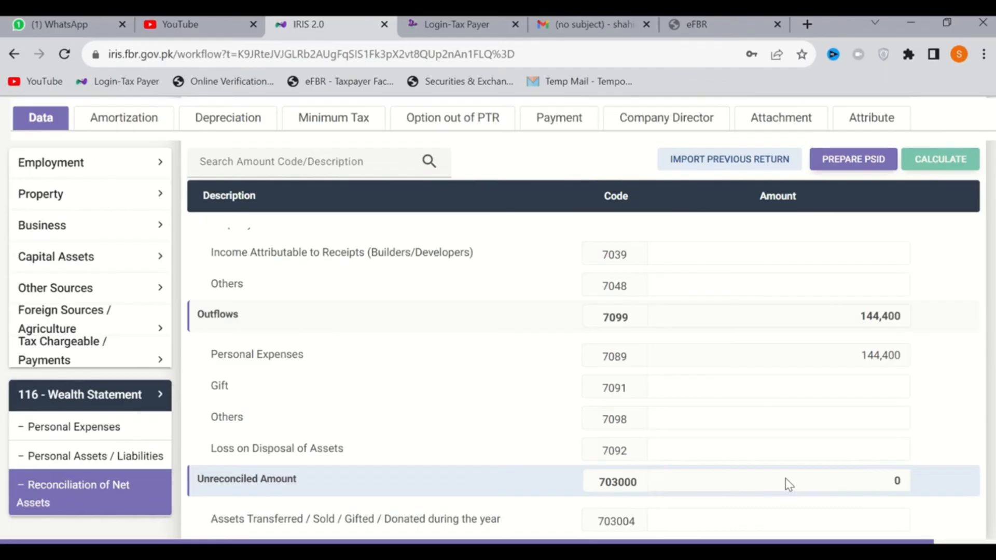
scroll(789, 485, up, 10)
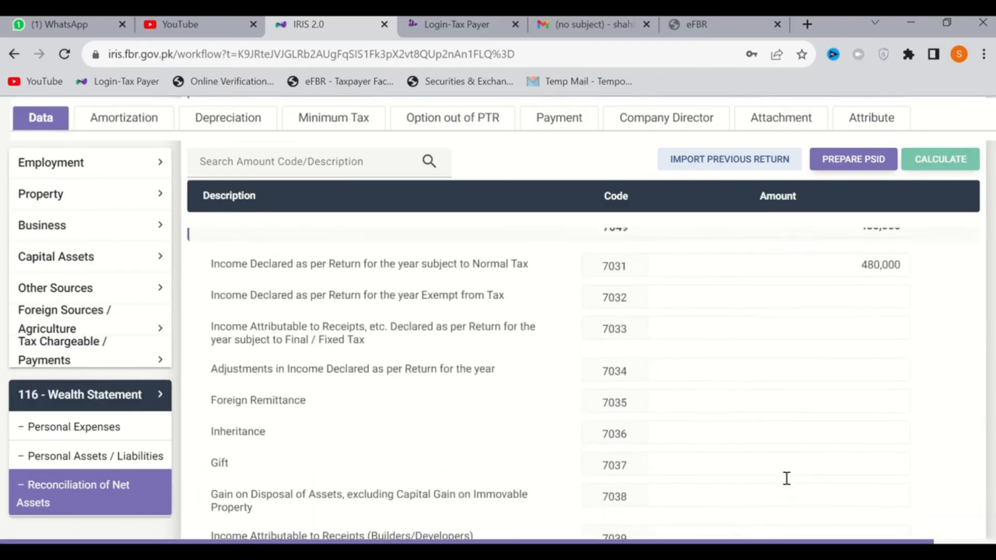
scroll(851, 418, up, 3)
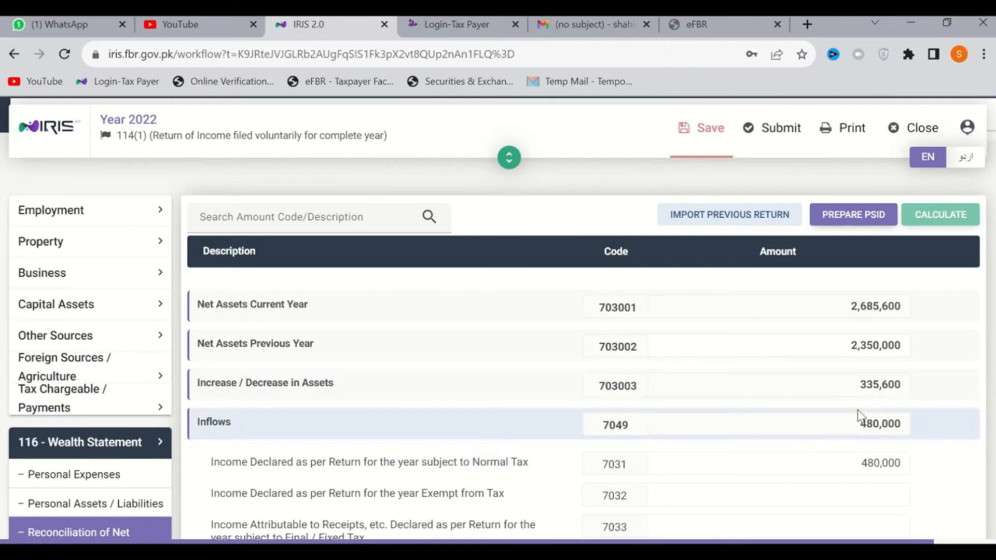
scroll(859, 415, down, 3)
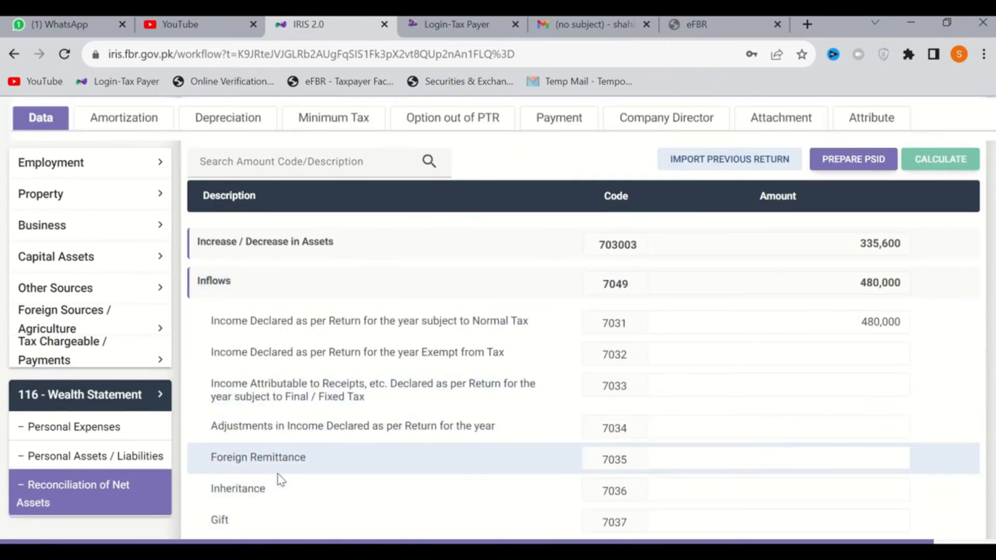
scroll(279, 480, up, 3)
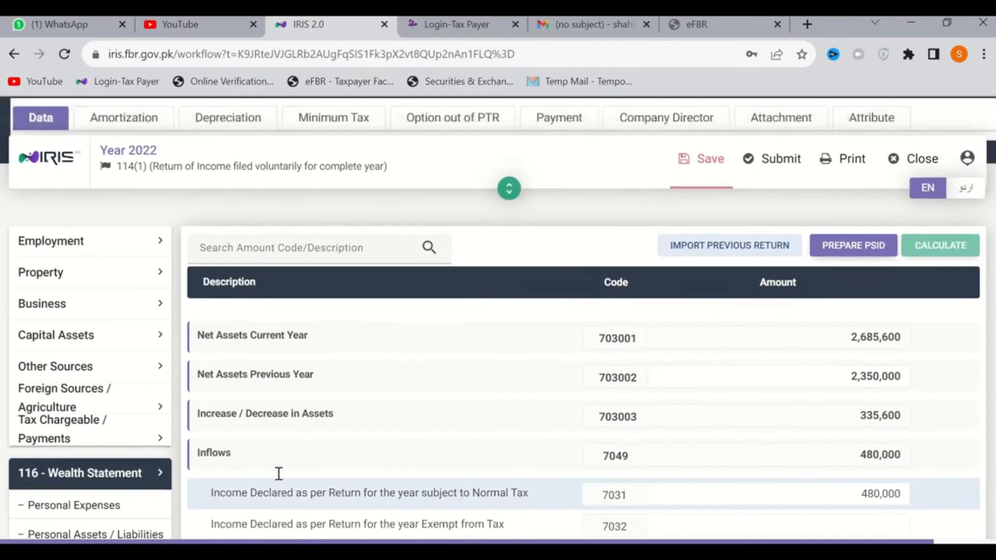
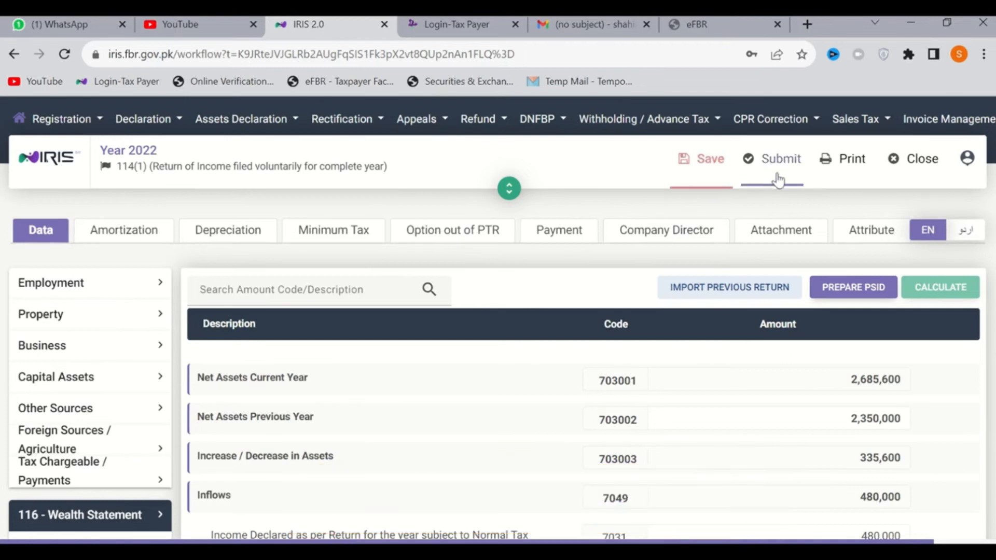
Save the 2022 return of income together with its reconciled wealth statement
click(722, 242)
click(702, 172)
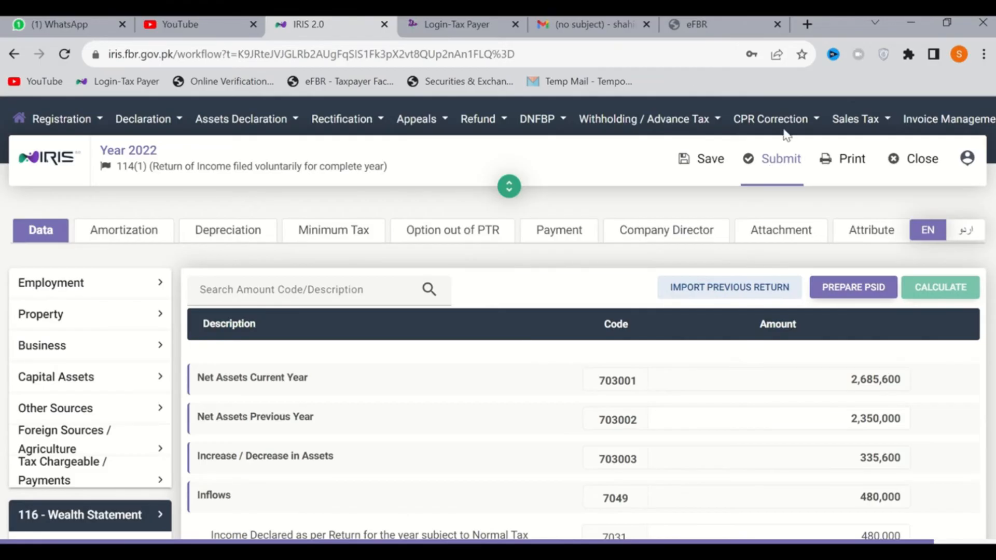
Switch to the eFBR portal, reload its taxpayer facilitation page and start a new Income Tax e-payment
click(719, 30)
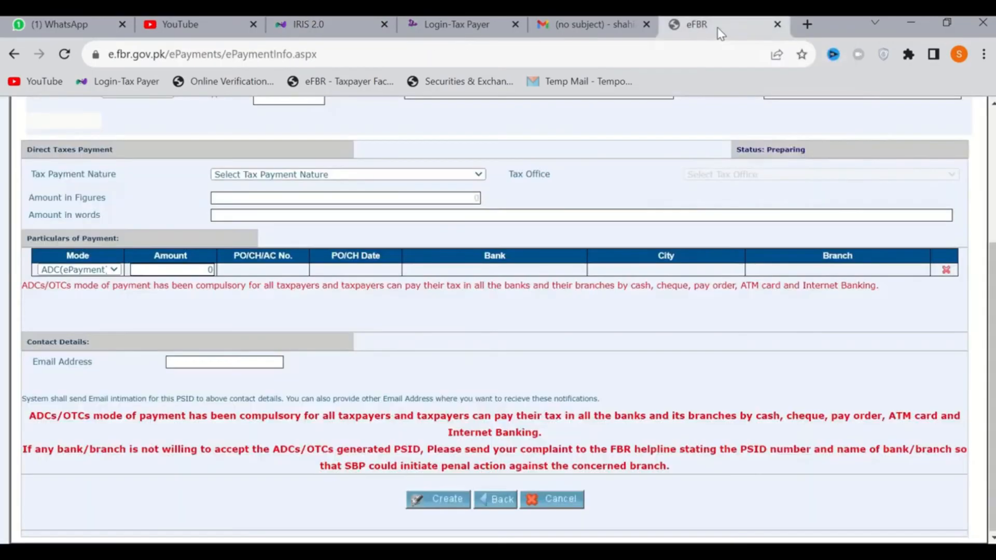
scroll(293, 357, up, 4)
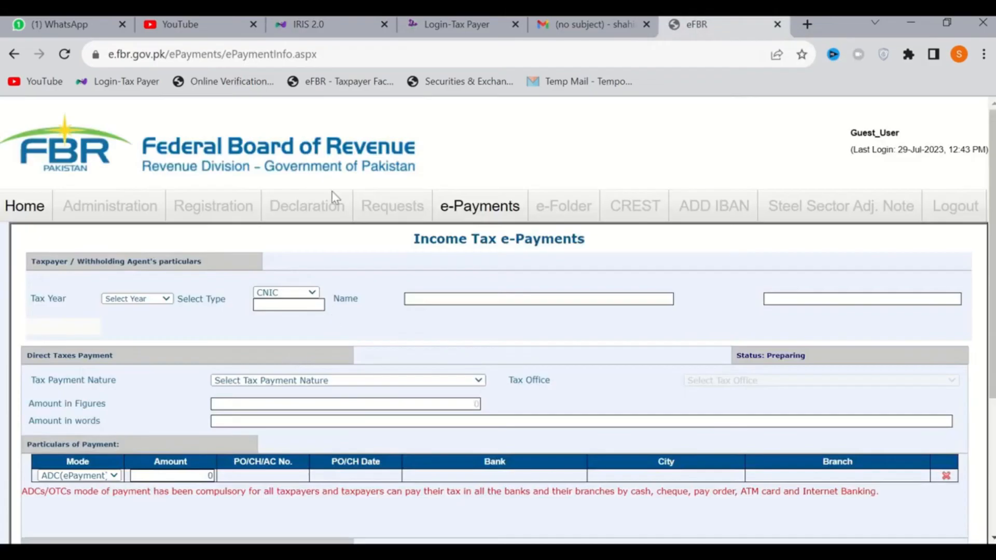
click(779, 26)
click(320, 87)
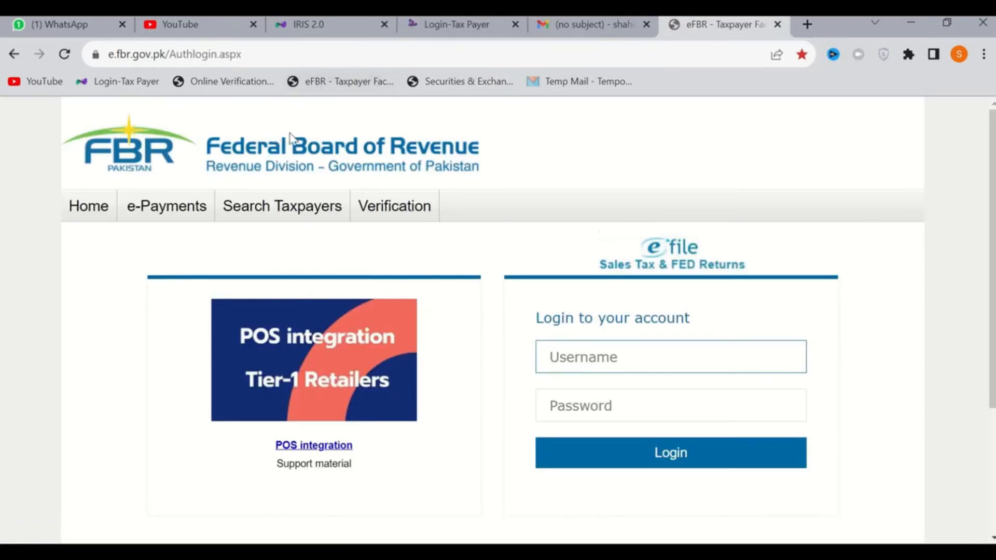
mouse_move(166, 208)
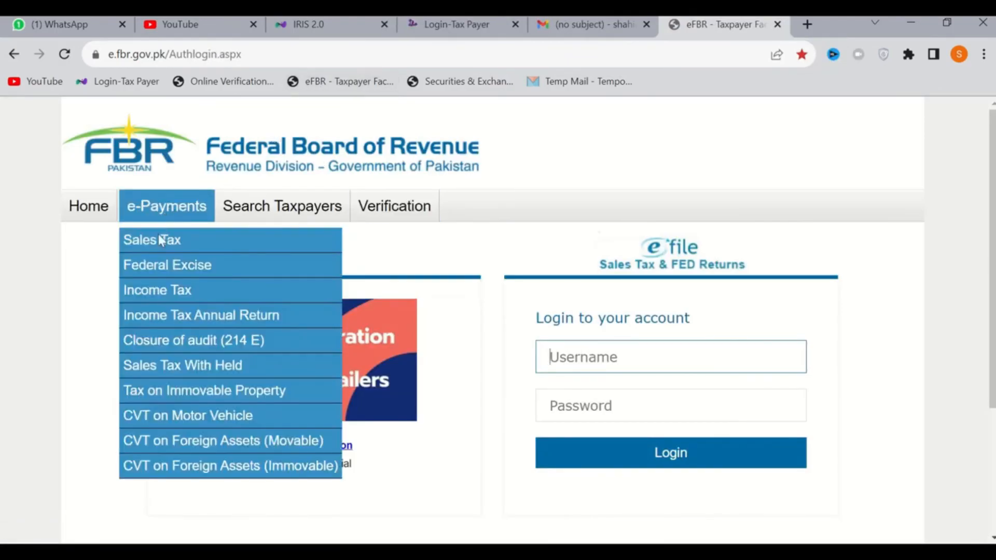
click(158, 291)
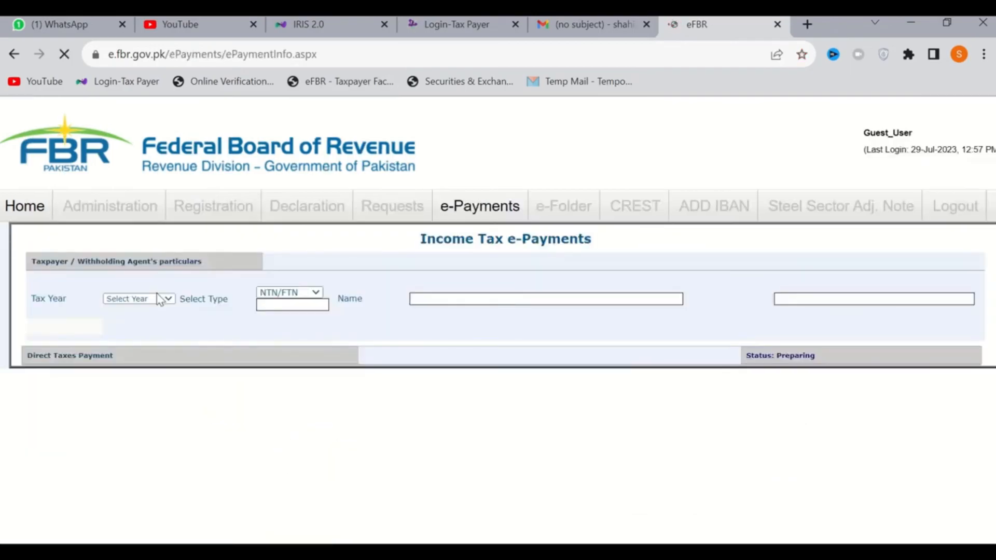
Set the taxpayer identification type to CNIC and enter the taxpayer's CNIC number copied from the Excel ID list
click(288, 293)
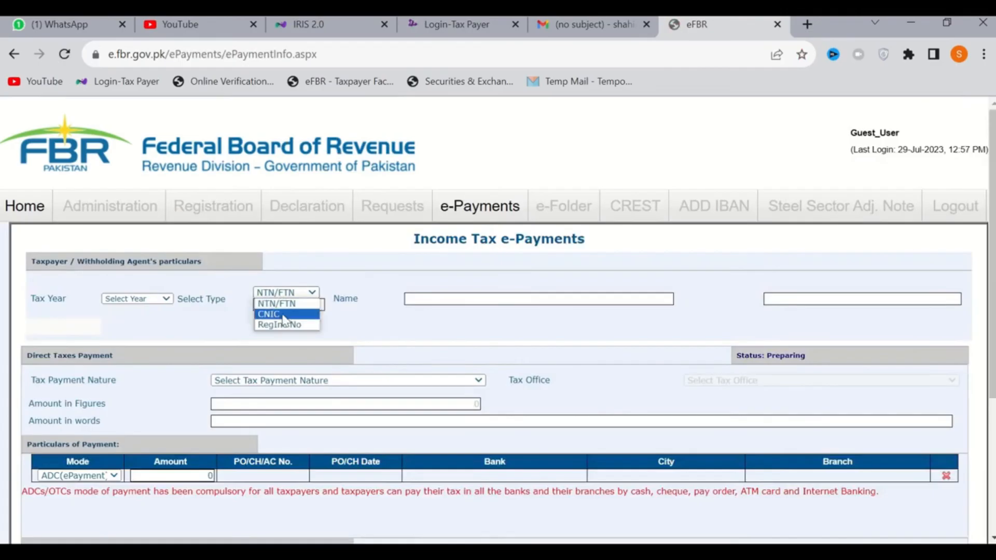
click(282, 315)
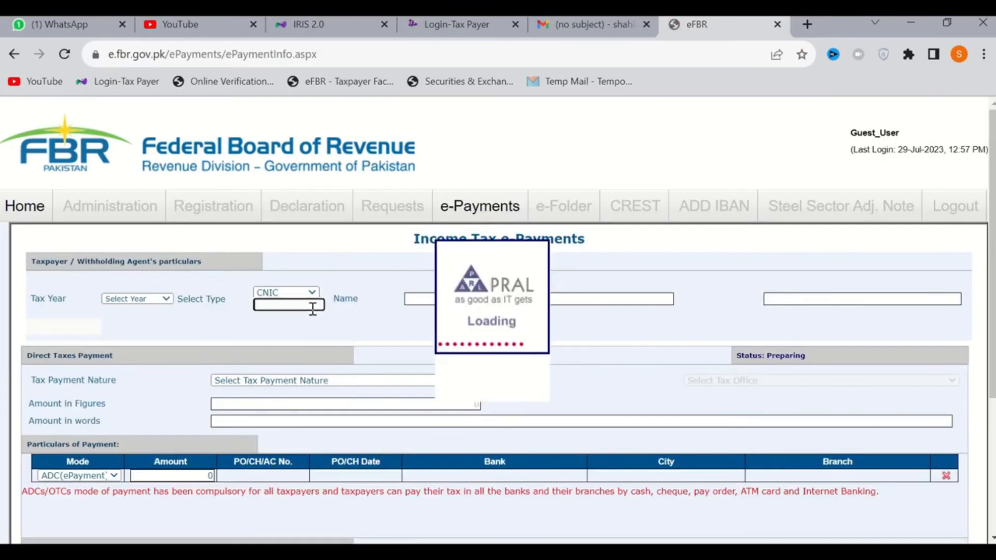
key(alt+Tab)
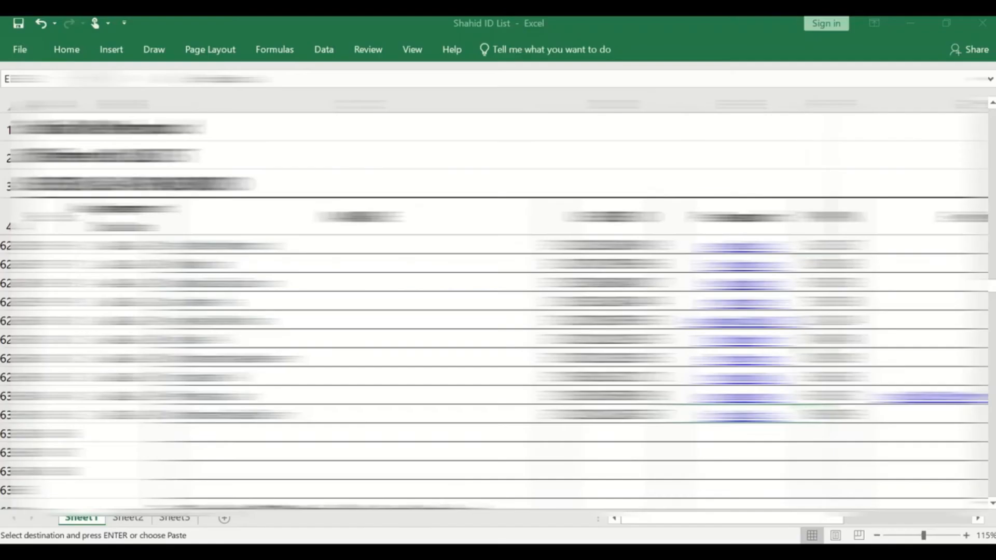
click(613, 415)
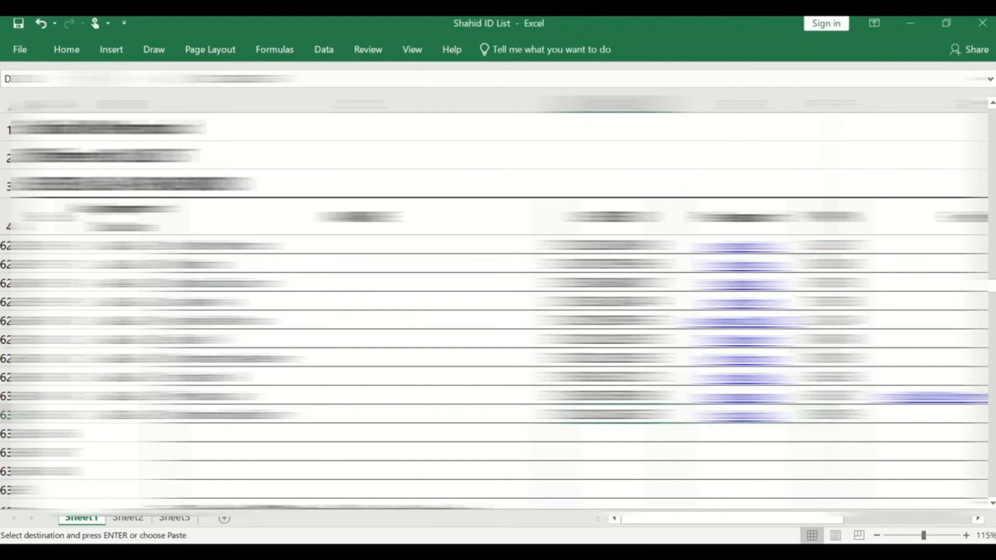
key(alt+Tab)
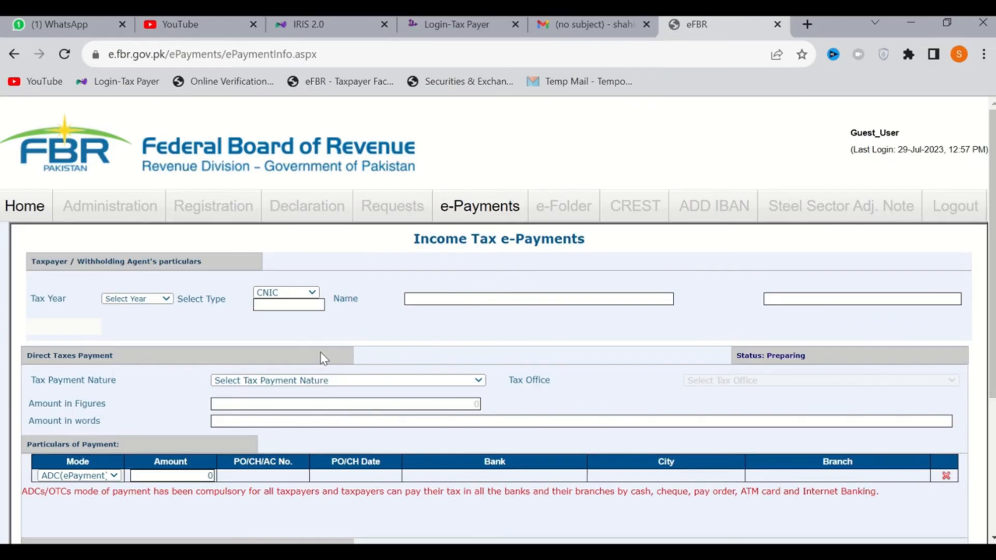
click(284, 306)
key(ctrl+v)
click(339, 341)
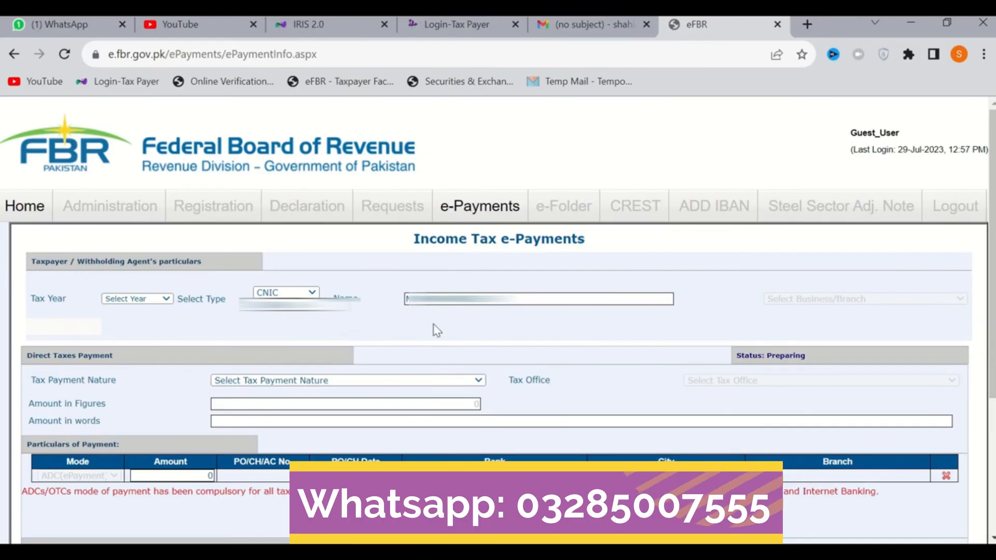
Set the tax year to 2022, the payment nature to Misc. and the payment section to 920601 - 182(A) - Surcharge for ATL
click(140, 303)
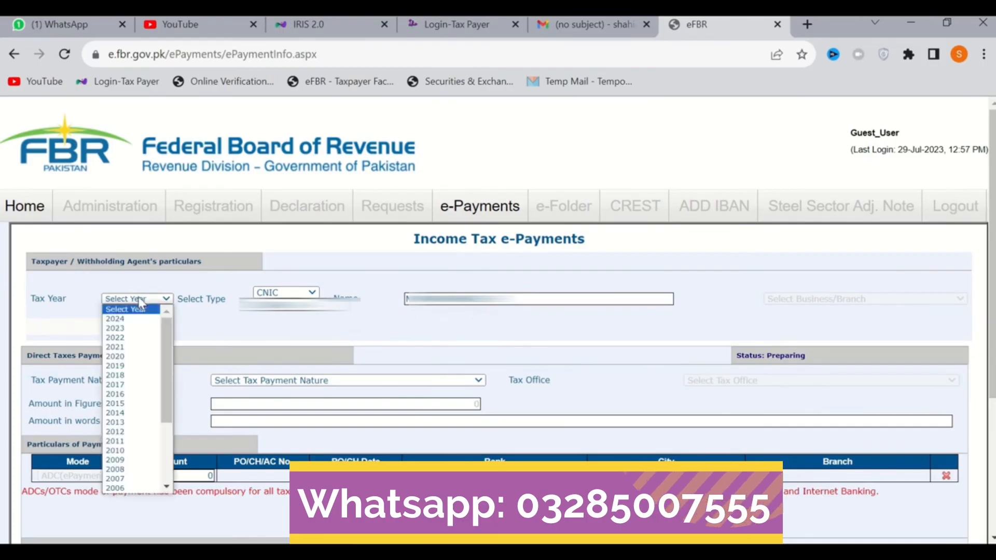
click(124, 338)
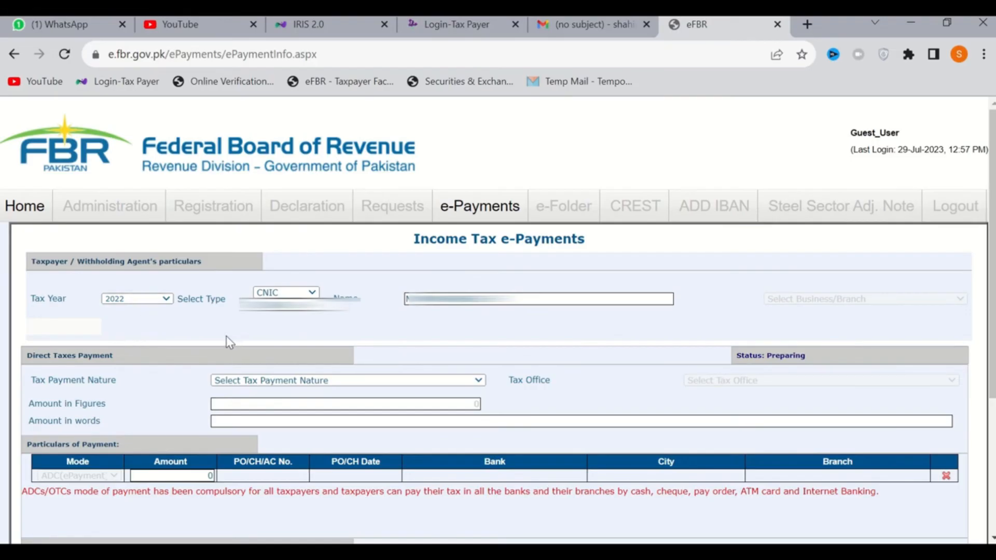
click(258, 383)
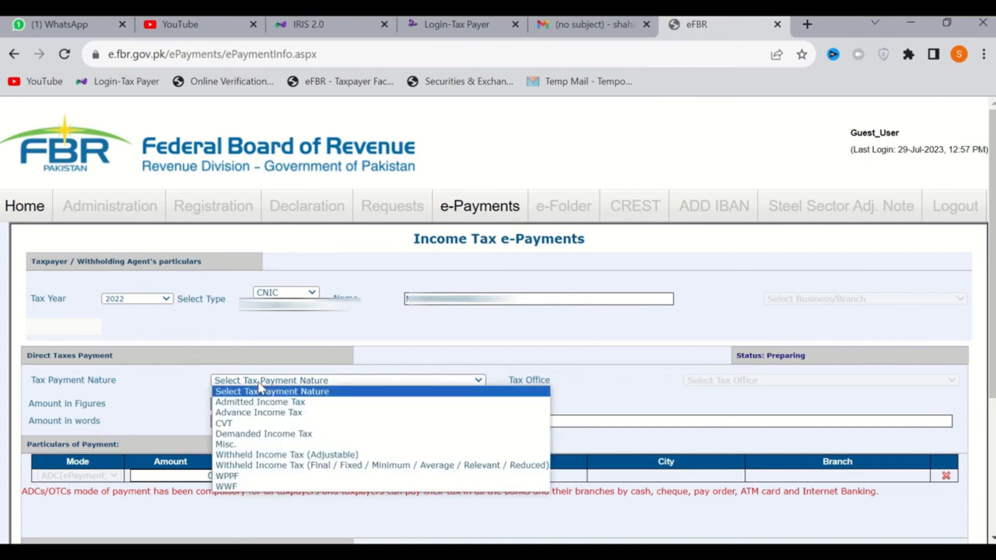
click(229, 445)
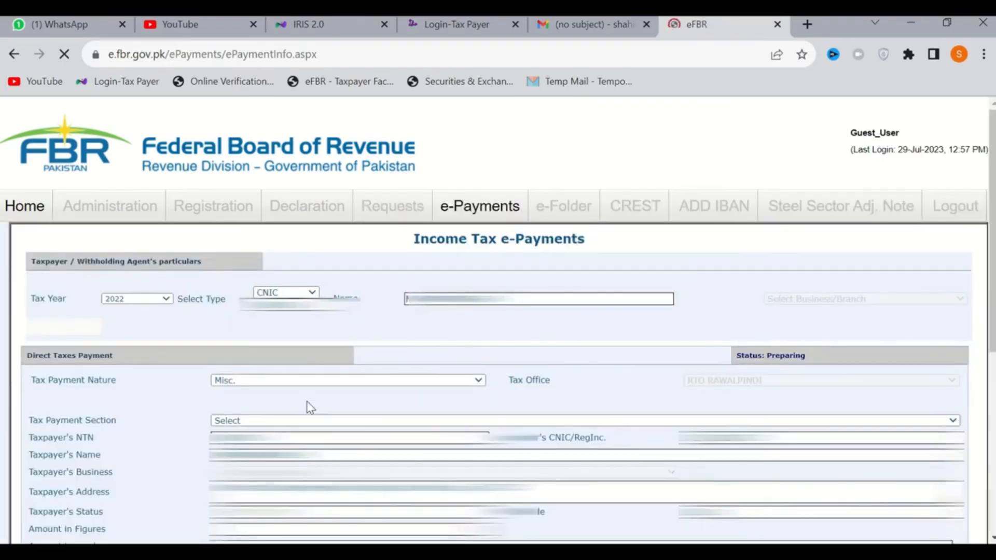
click(260, 420)
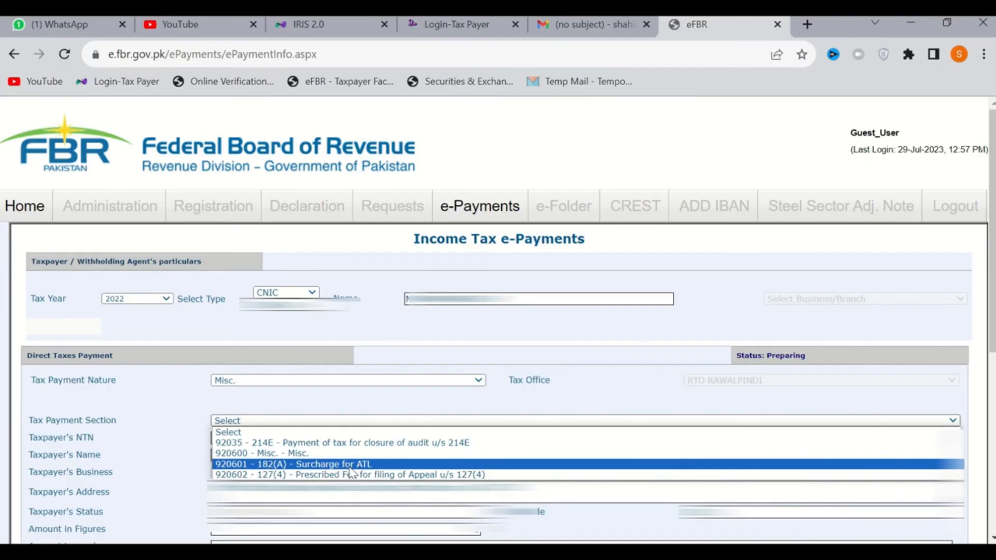
click(349, 469)
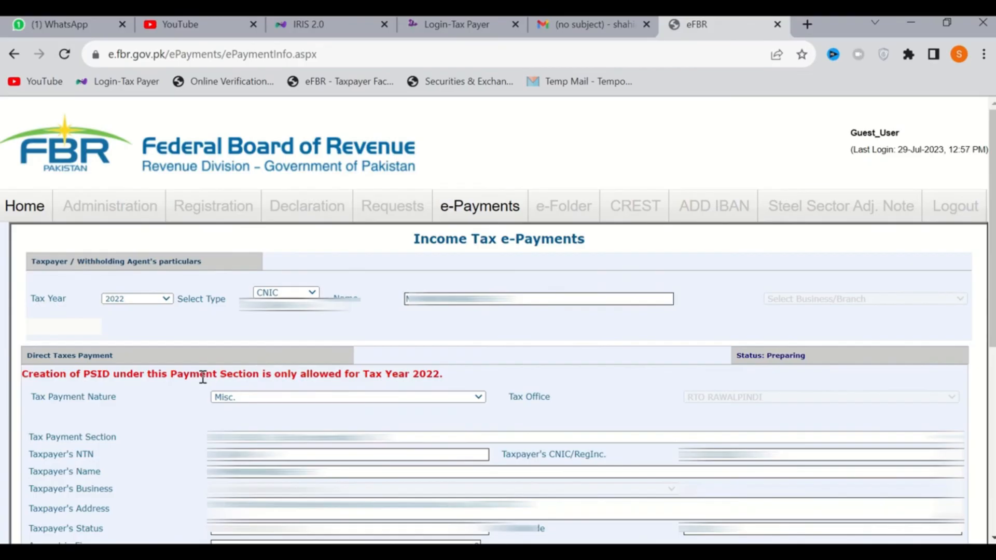
Enter 1,000 as the amount in figures and as the ADC (ePayment) amount under Particulars of Payment
scroll(203, 377, down, 6)
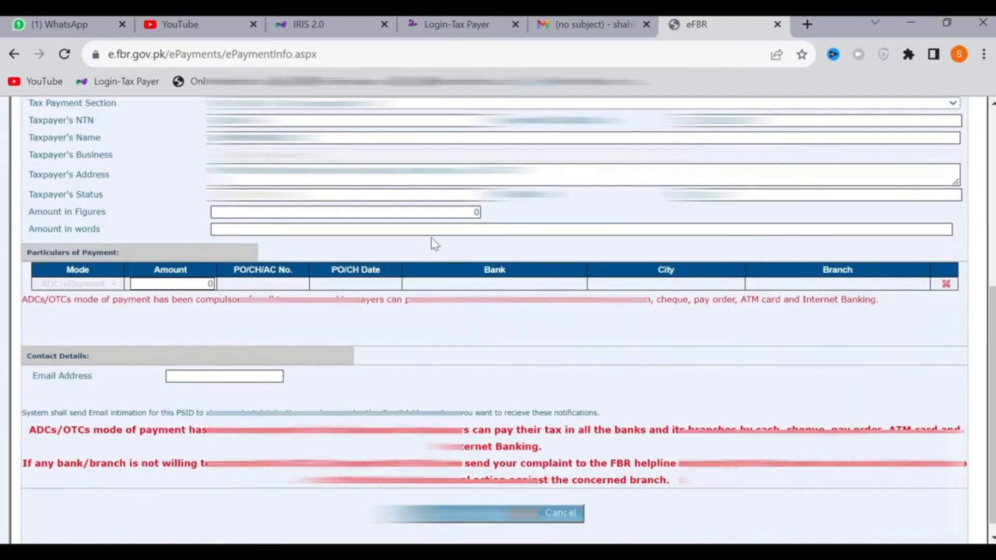
click(464, 217)
text(1000)
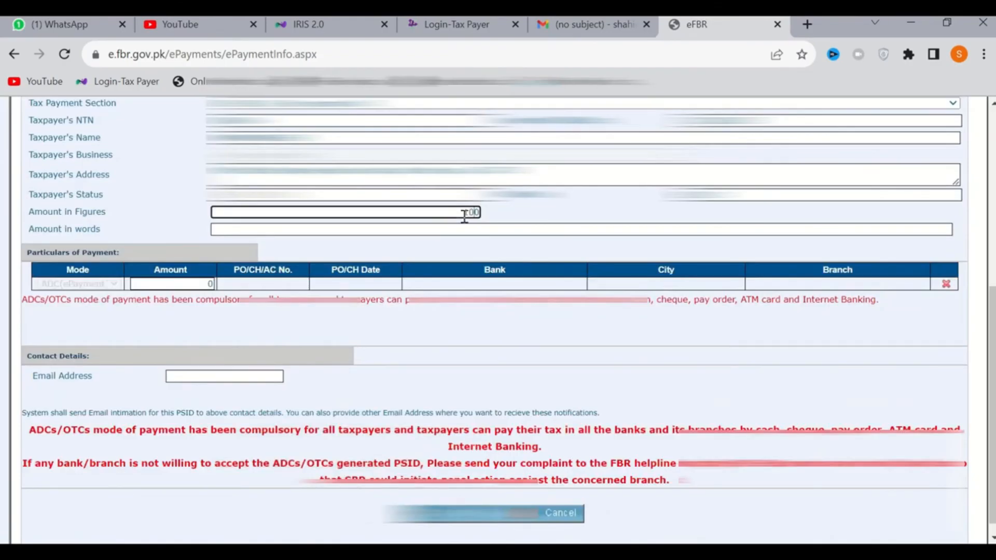
click(551, 221)
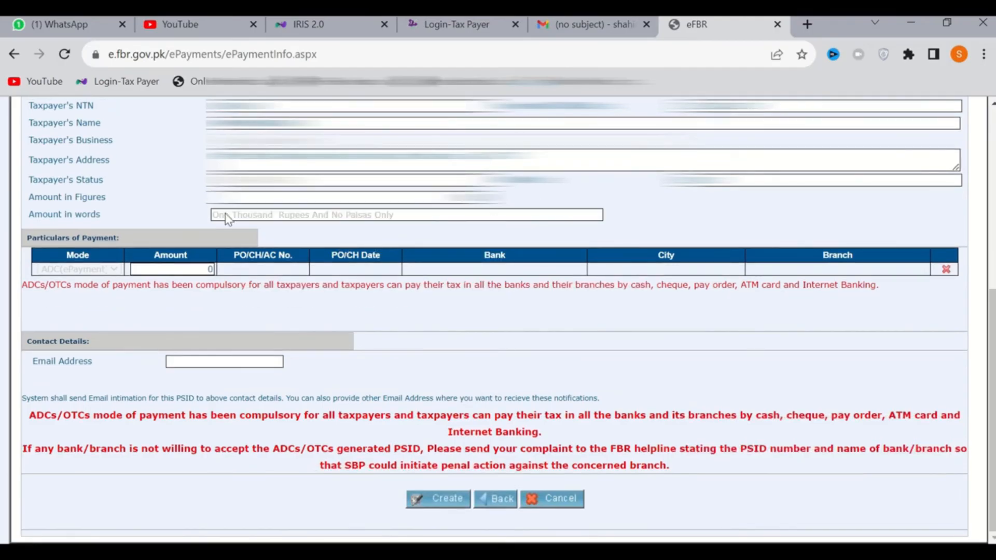
click(190, 270)
text(1,000)
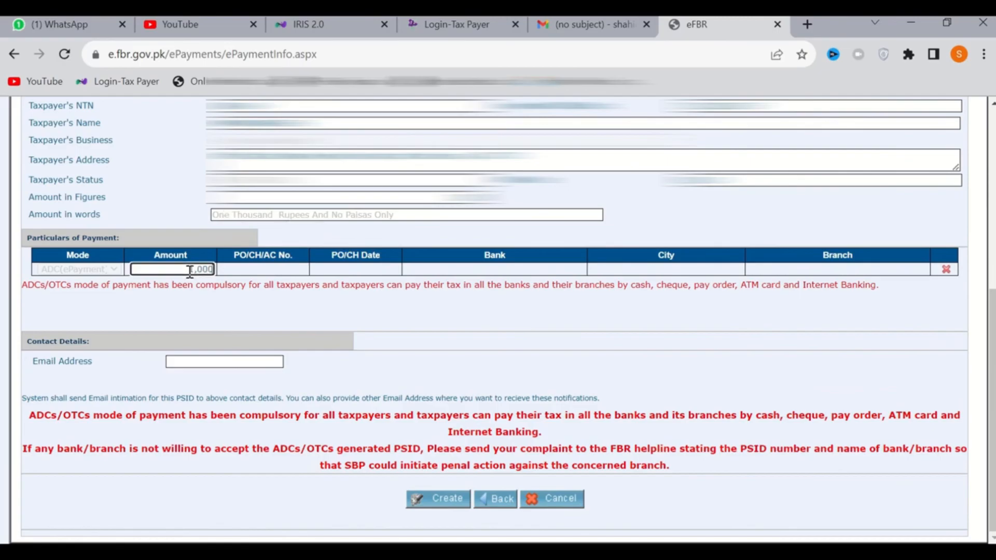
click(223, 293)
Fill in the contact e-mail address, then create and confirm the payment slip
click(210, 366)
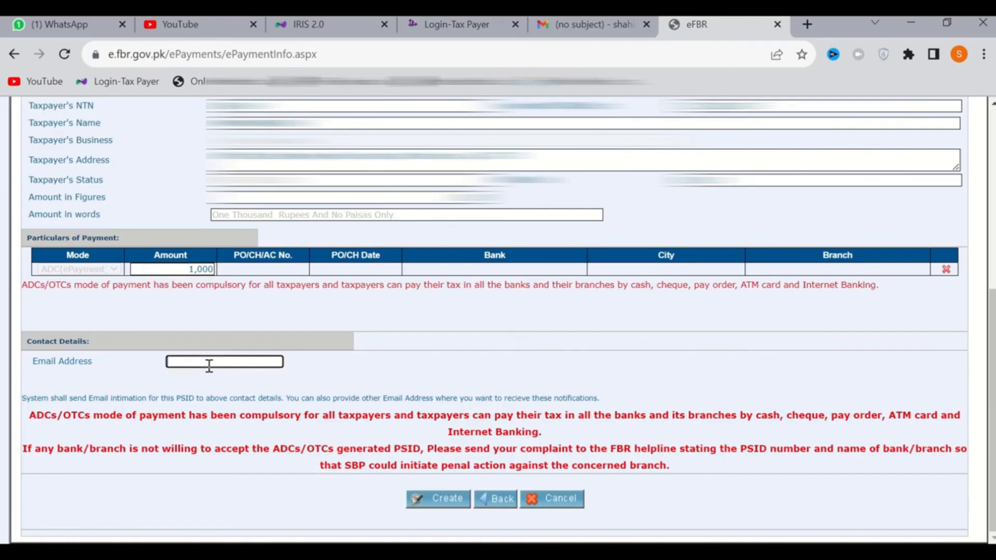
text(SH)
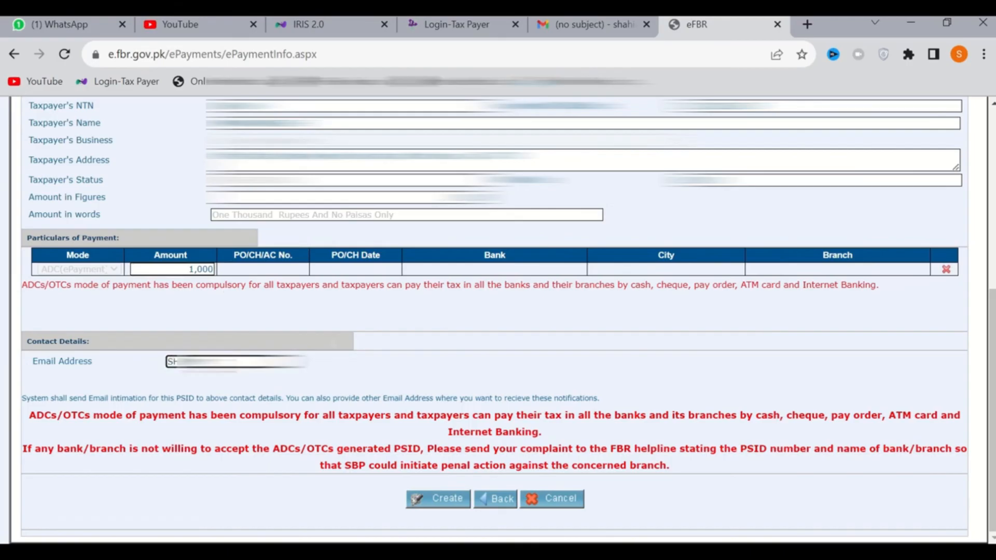
text(...)
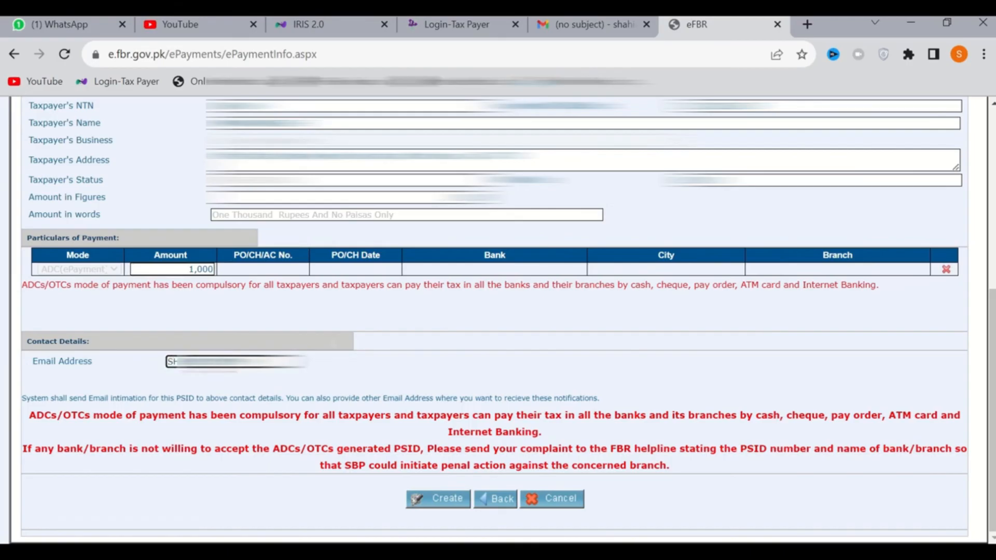
text(@GMAIL.COM)
click(440, 503)
click(439, 502)
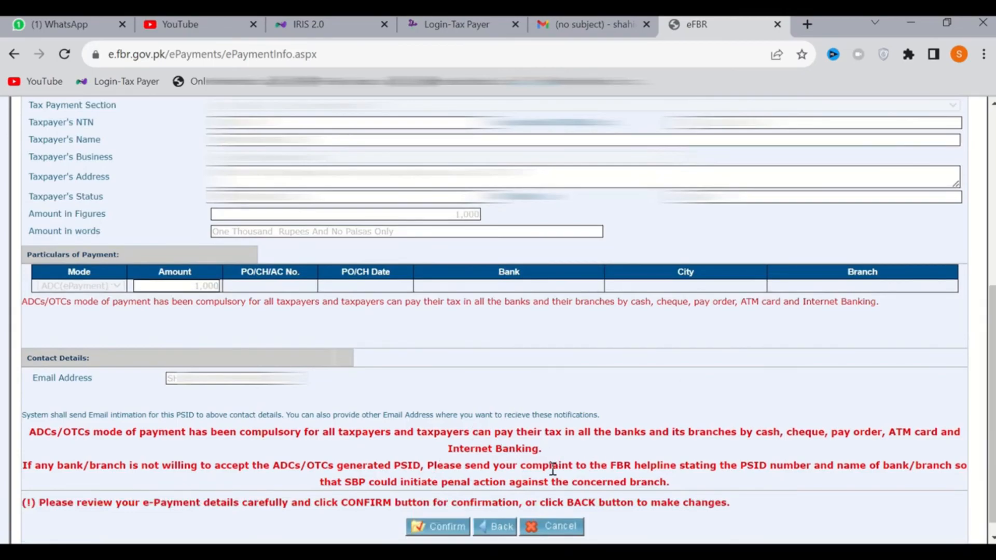
click(449, 528)
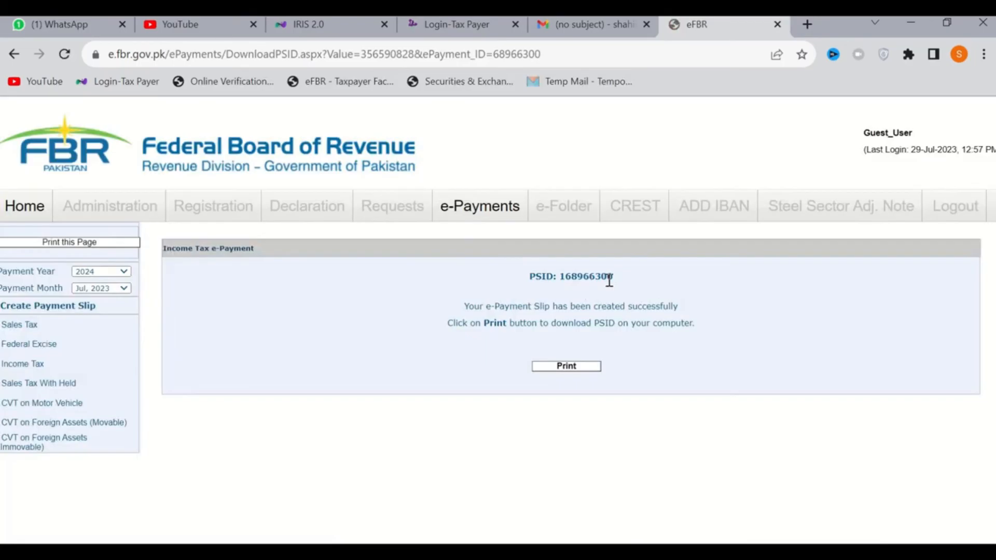
Download the payment slip as a PDF to the Desktop and open the challan
click(566, 367)
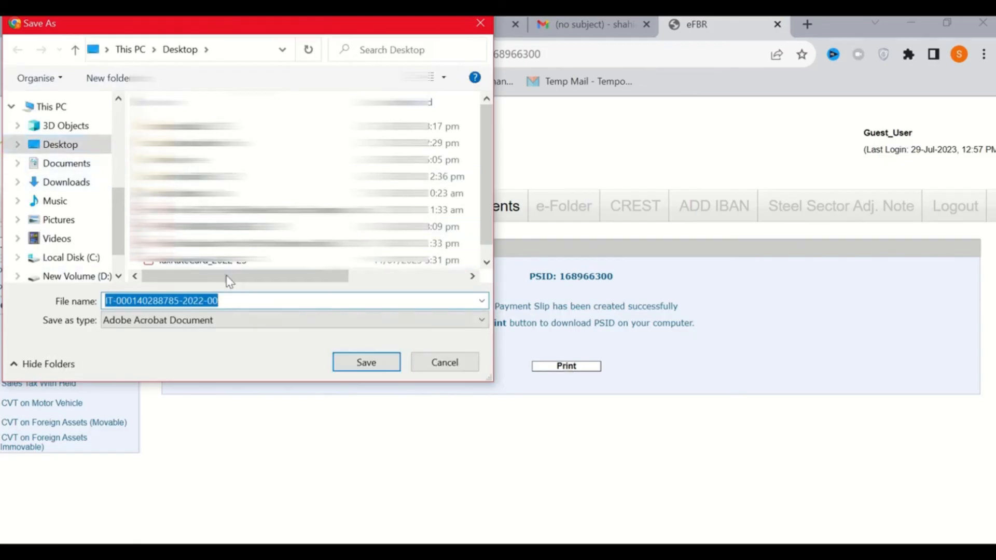
click(349, 364)
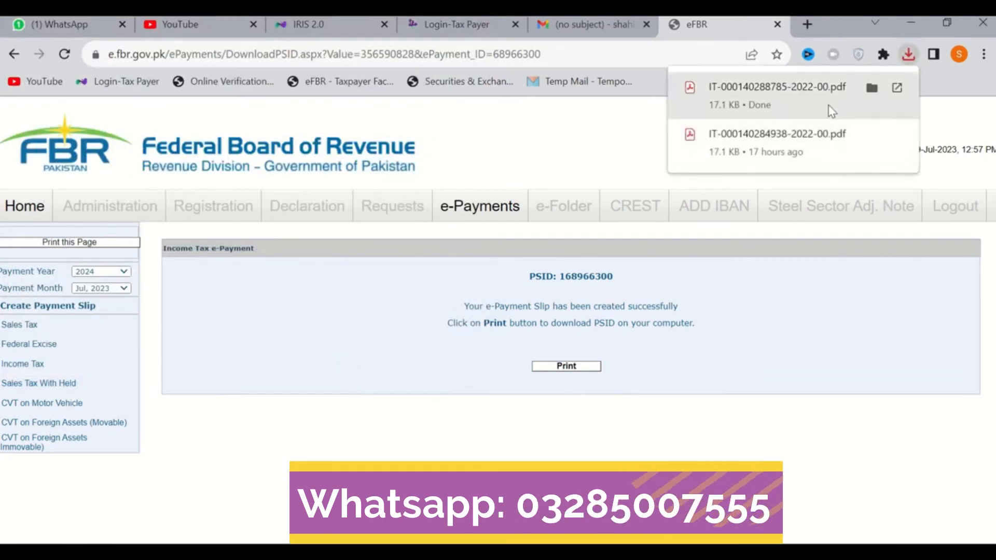
click(799, 102)
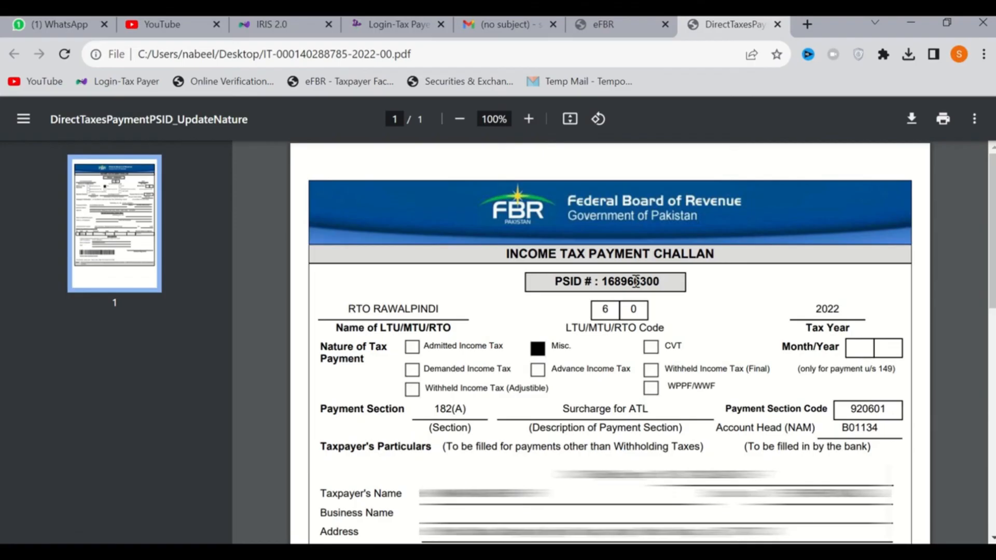
Search Google for "ntn verification online" in a new browser tab and open FBR's Online Verification System
click(284, 23)
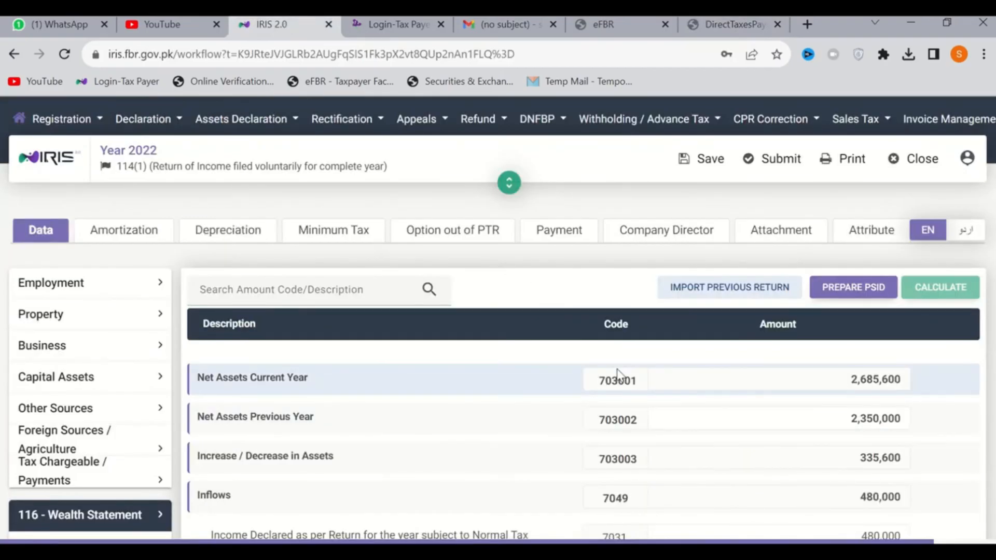
click(807, 25)
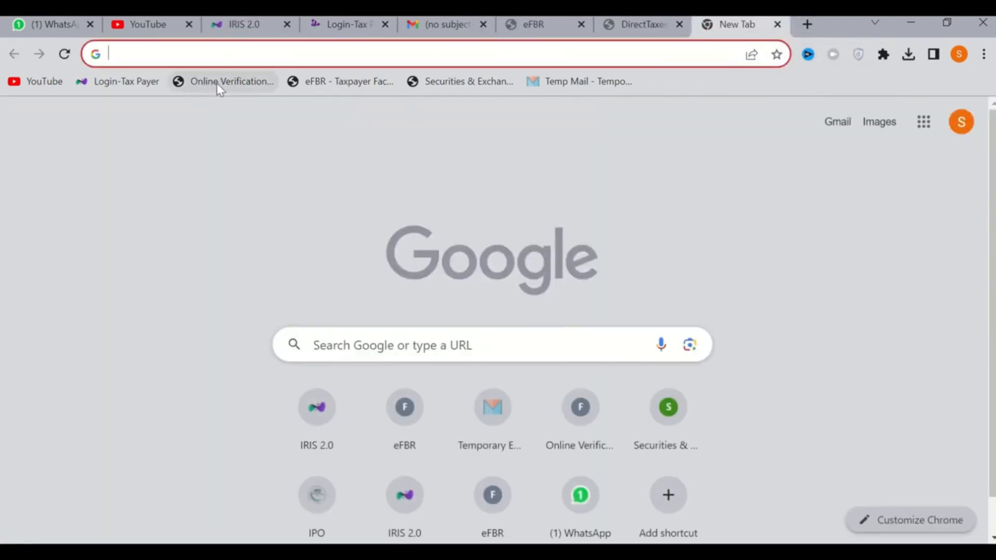
text(NTN)
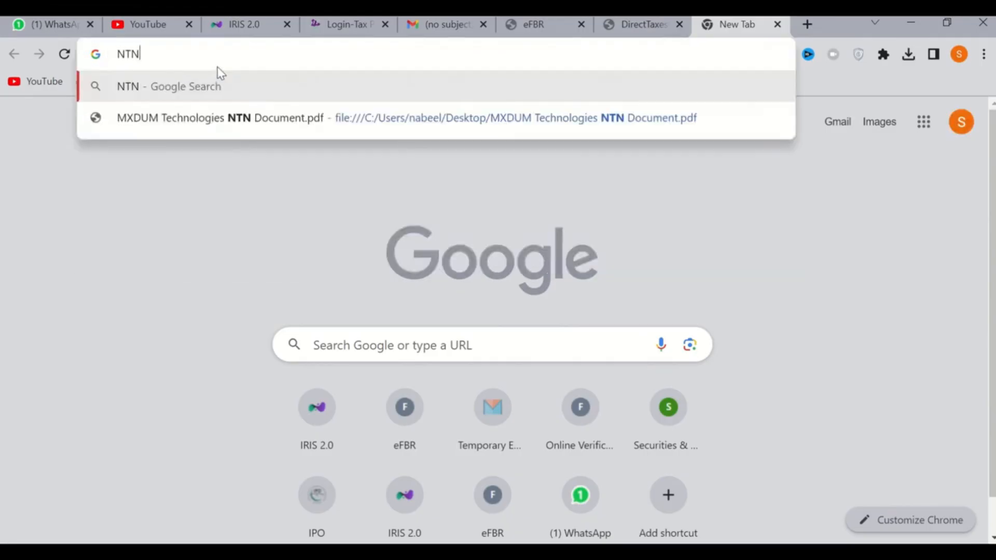
click(197, 123)
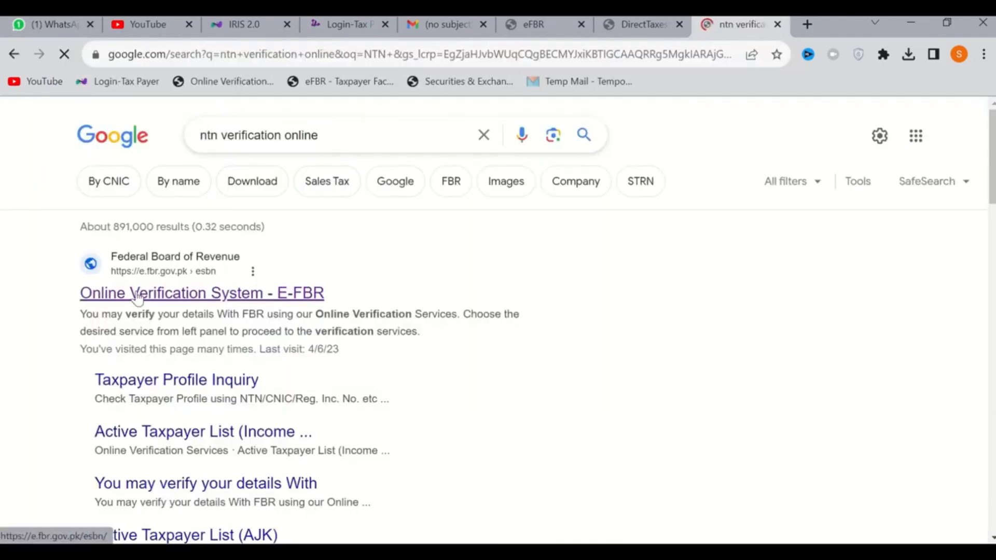
click(157, 300)
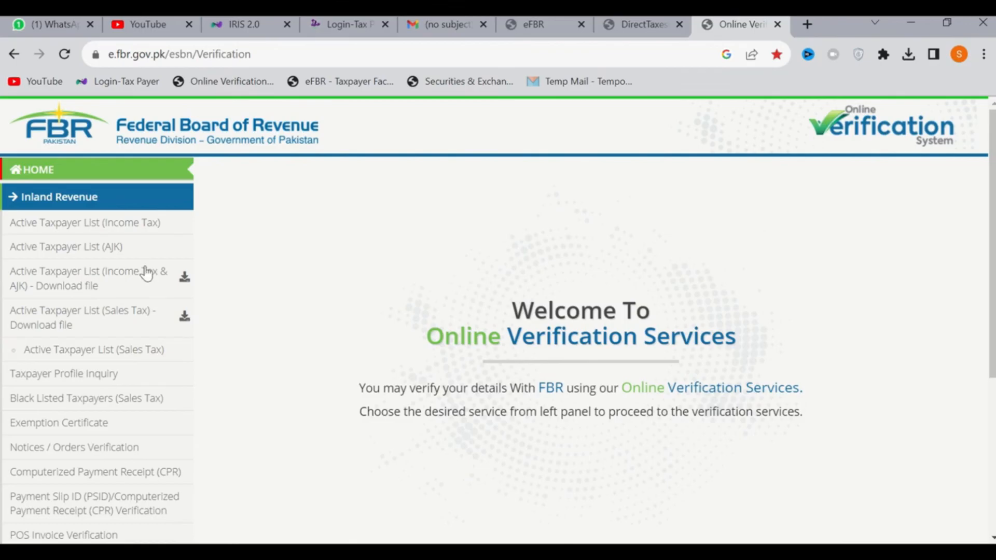
Open the Active Taxpayer List (Income Tax) check and enter CNIC as parameter type, the taxpayer's registration number and the date 29-Jul-2023
click(82, 228)
click(365, 273)
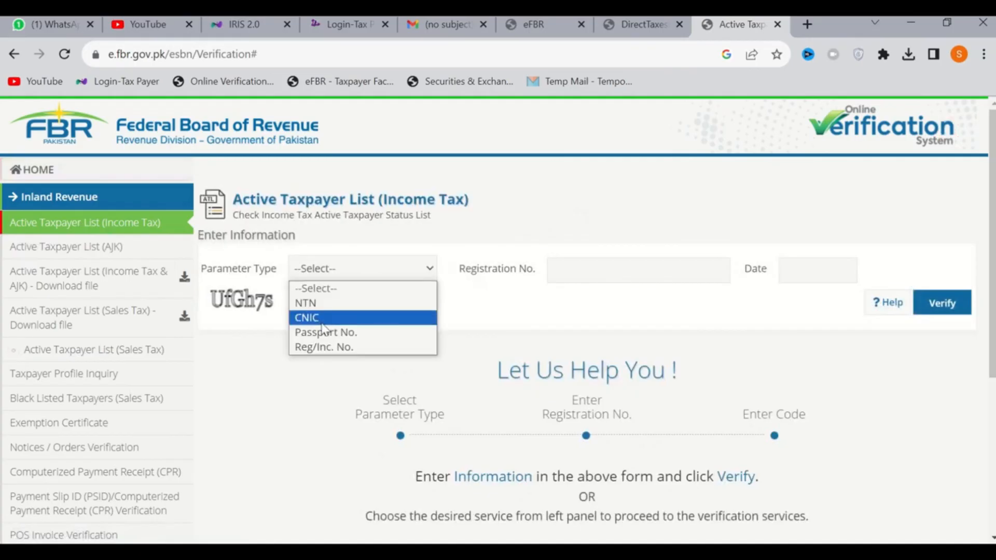
click(327, 319)
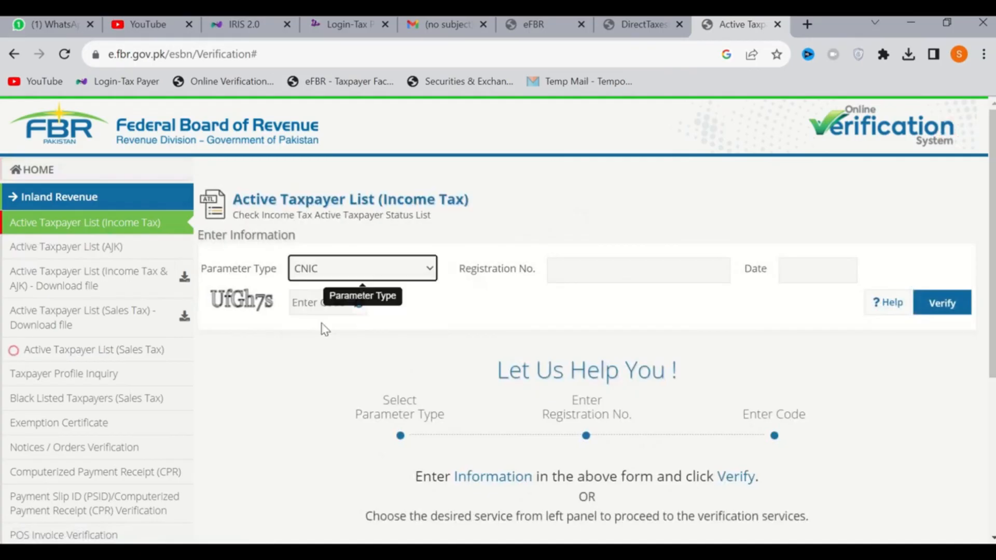
click(593, 273)
key(ctrl+v)
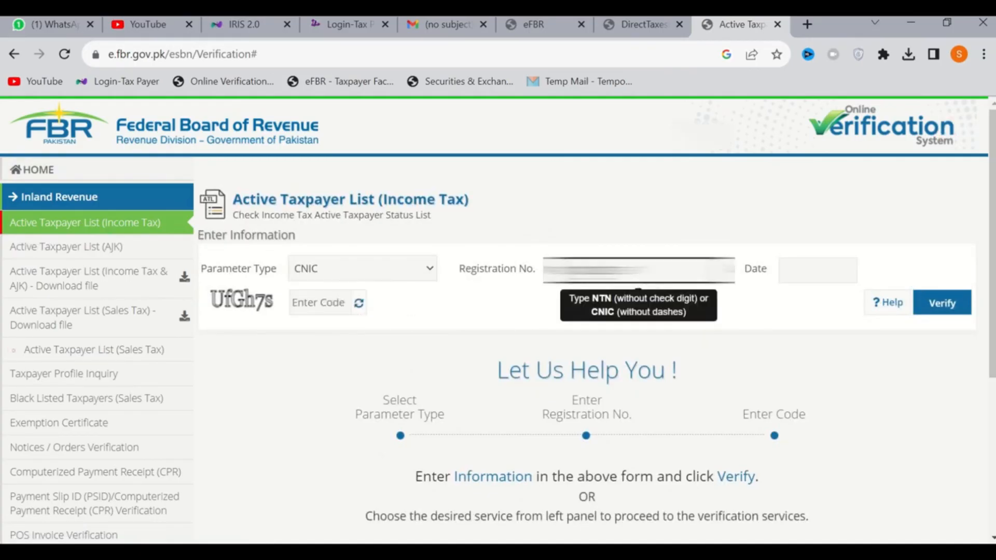
click(806, 275)
click(979, 447)
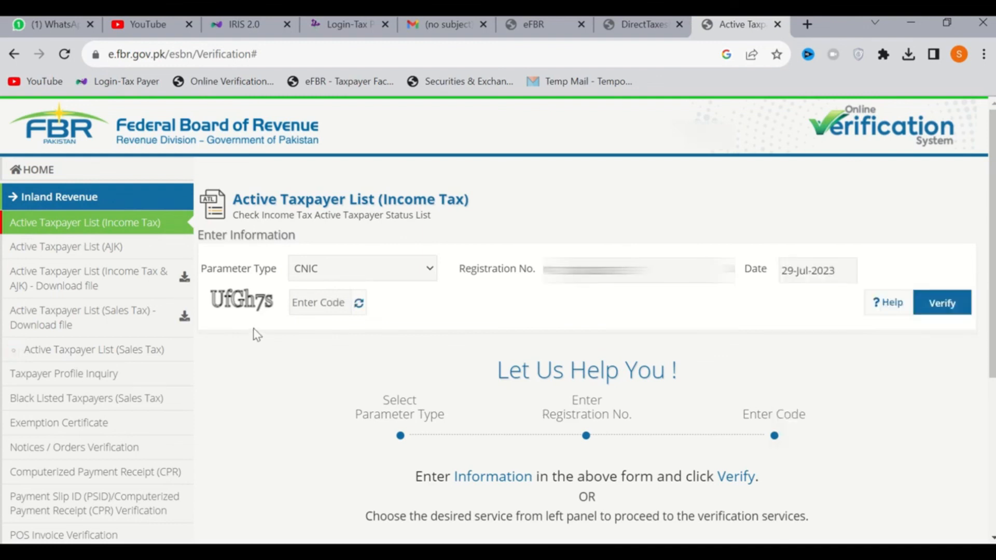
Enter the displayed captcha code and verify the taxpayer's income tax active status
click(316, 302)
text(uf)
key(BackSpace)
text(Uf)
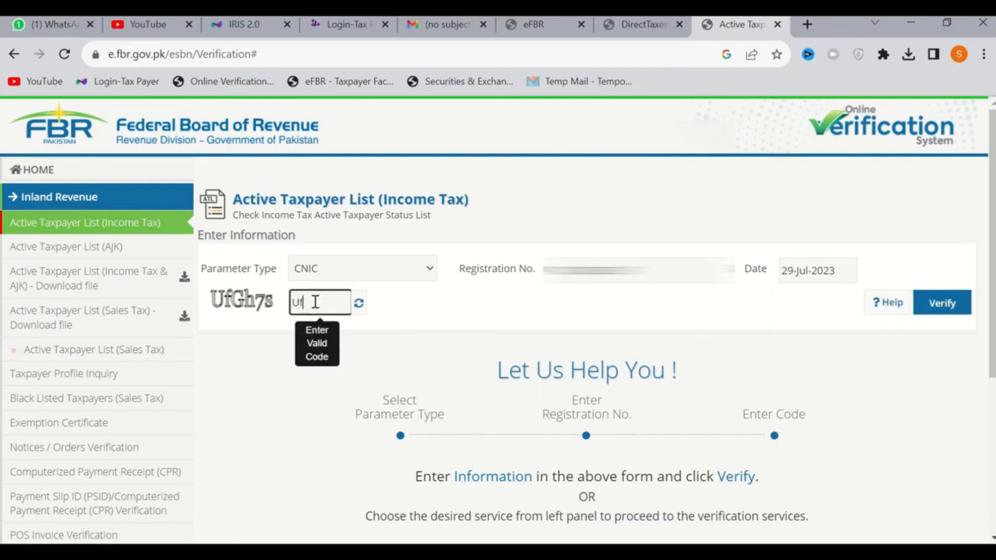
text(Gh7s)
click(917, 311)
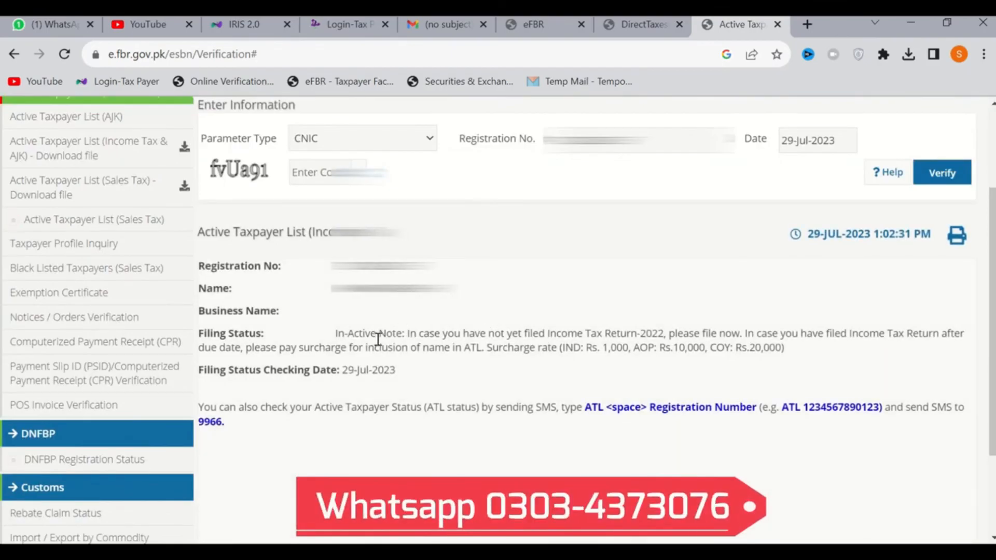
Examine the taxpayer's filing status and the accompanying note on return filing and the ATL surcharge
double_click(350, 333)
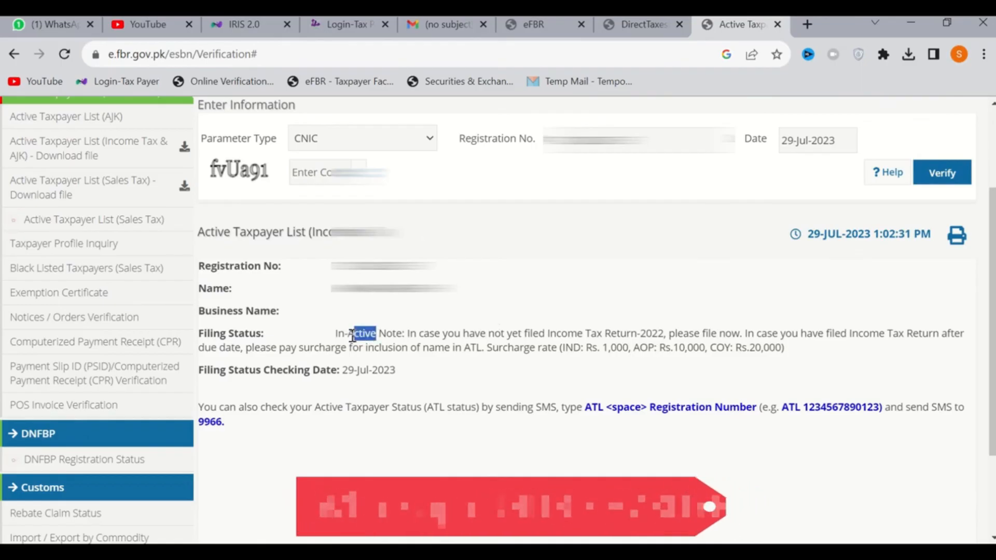
drag(424, 334, 340, 334)
click(340, 333)
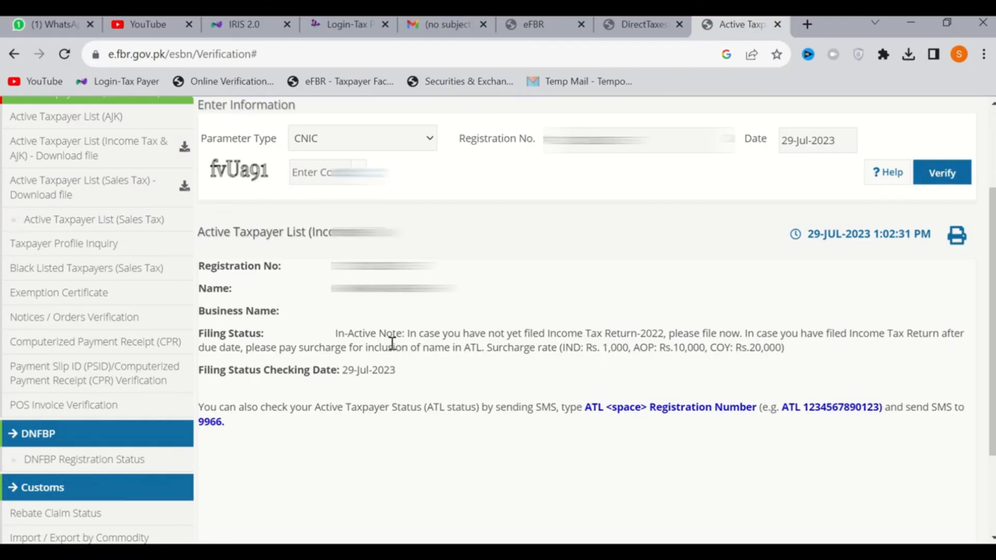
scroll(345, 332, up, 1)
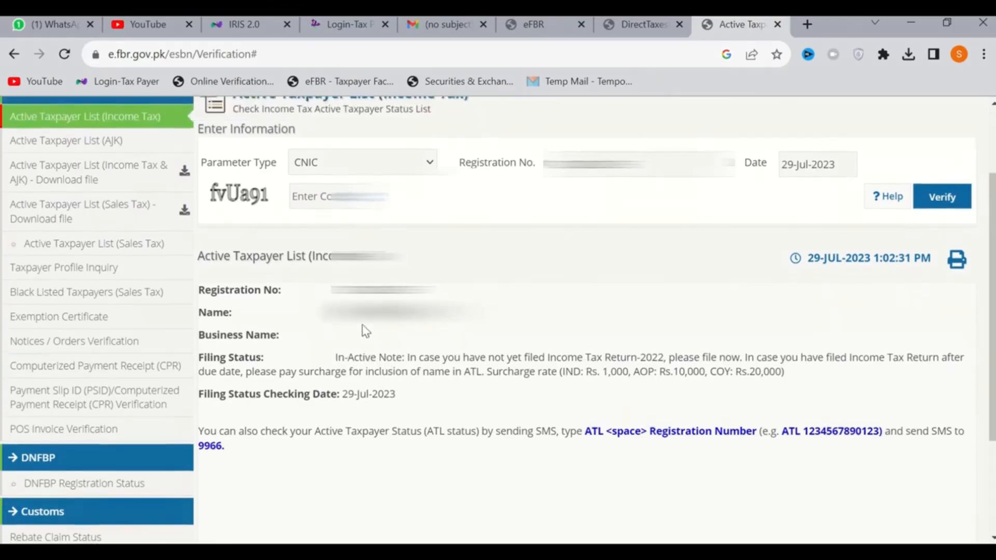
drag(347, 358, 739, 389)
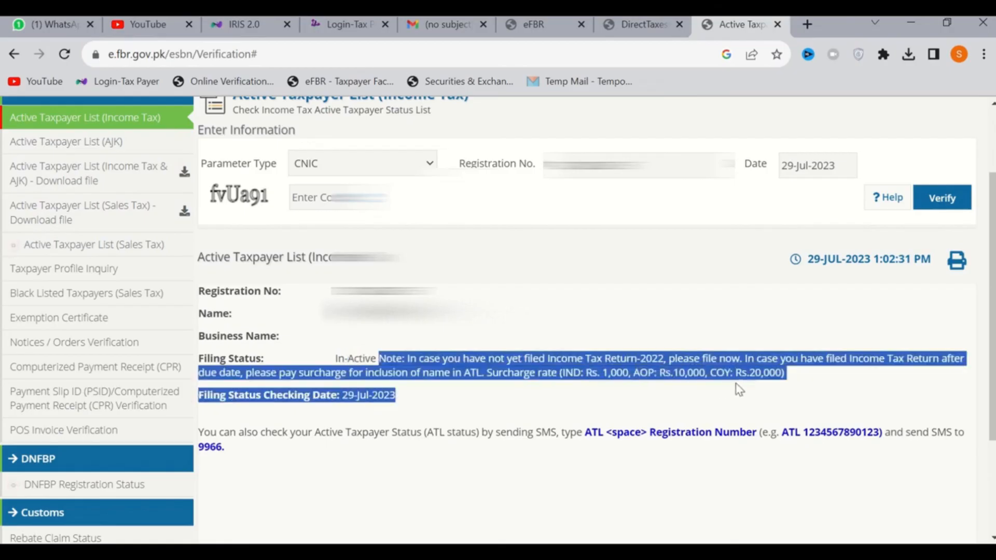
click(354, 358)
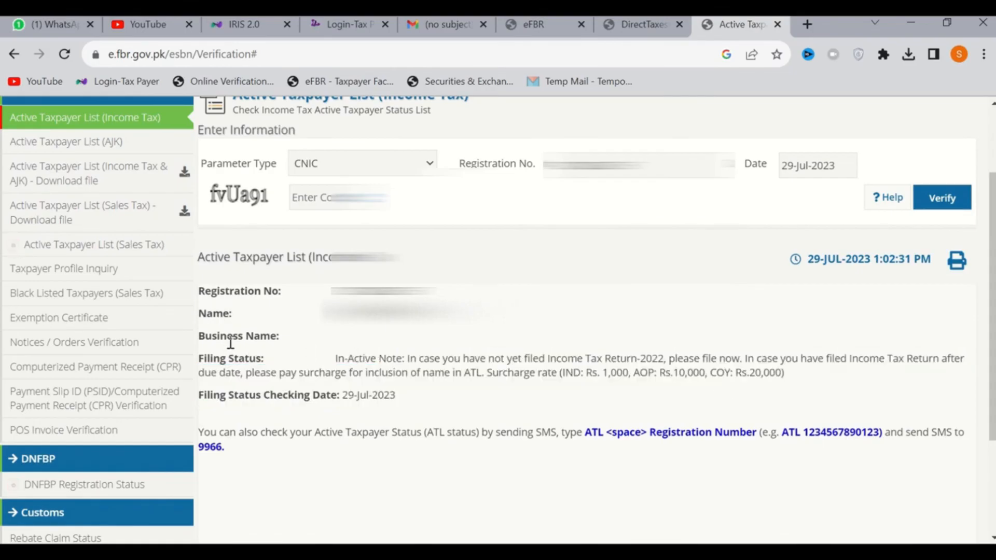
Run a Taxpayer Profile Inquiry with CNIC as parameter type, entering the taxpayer's registration number and the displayed captcha code
click(100, 275)
click(322, 269)
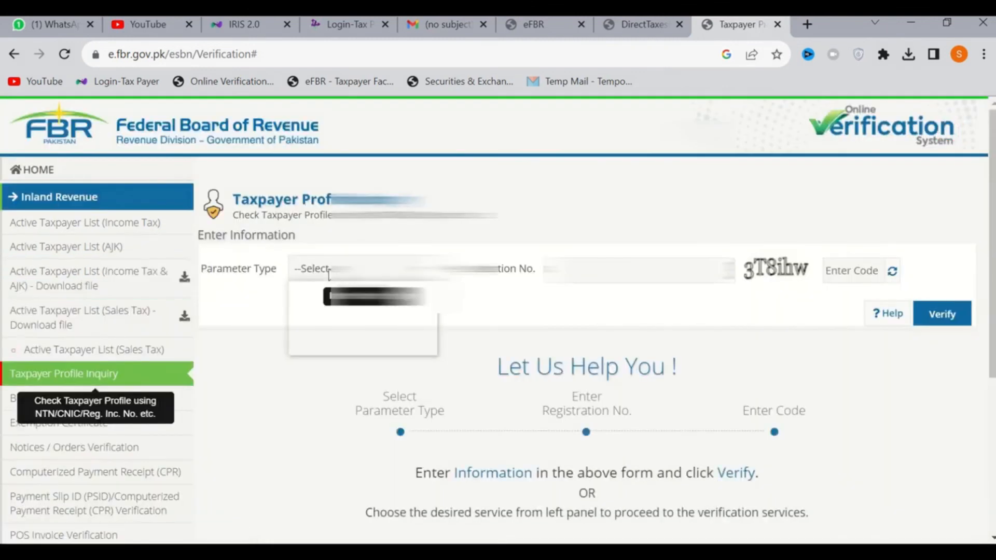
click(326, 318)
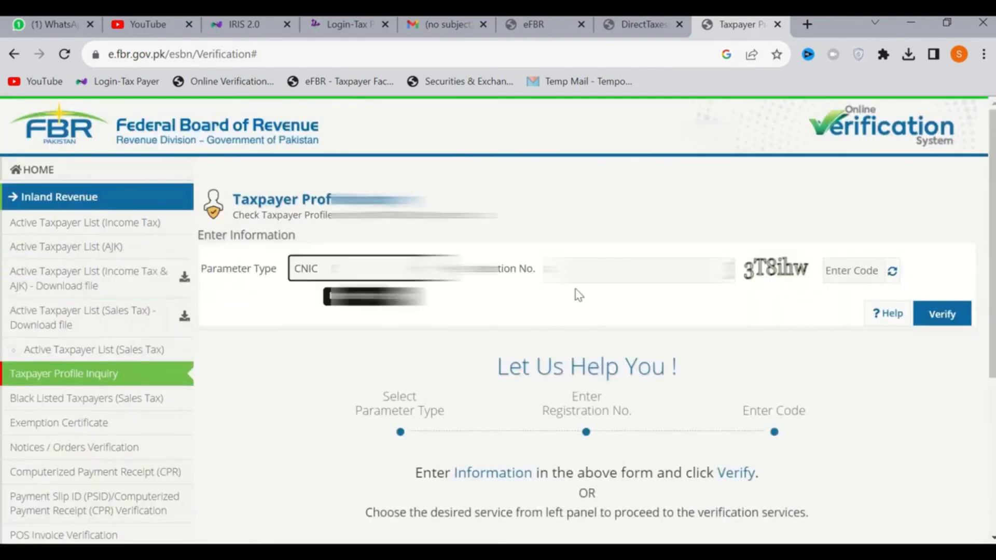
key(Tab)
text(3T)
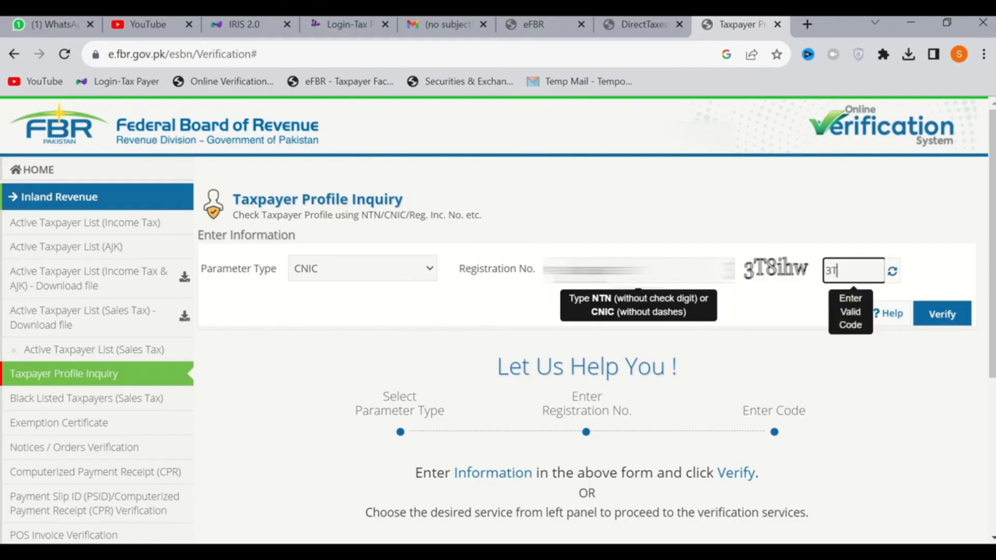
text(8ihw)
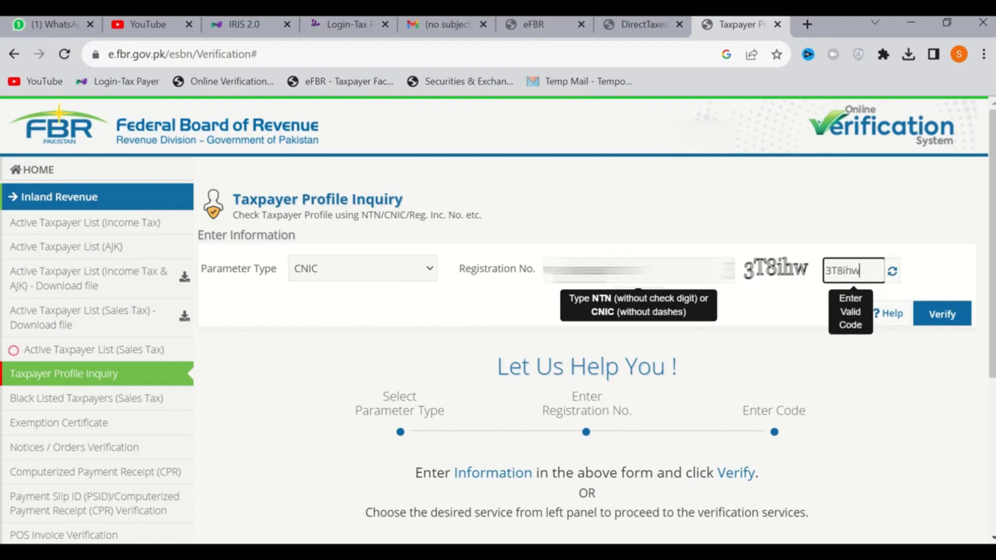
click(940, 315)
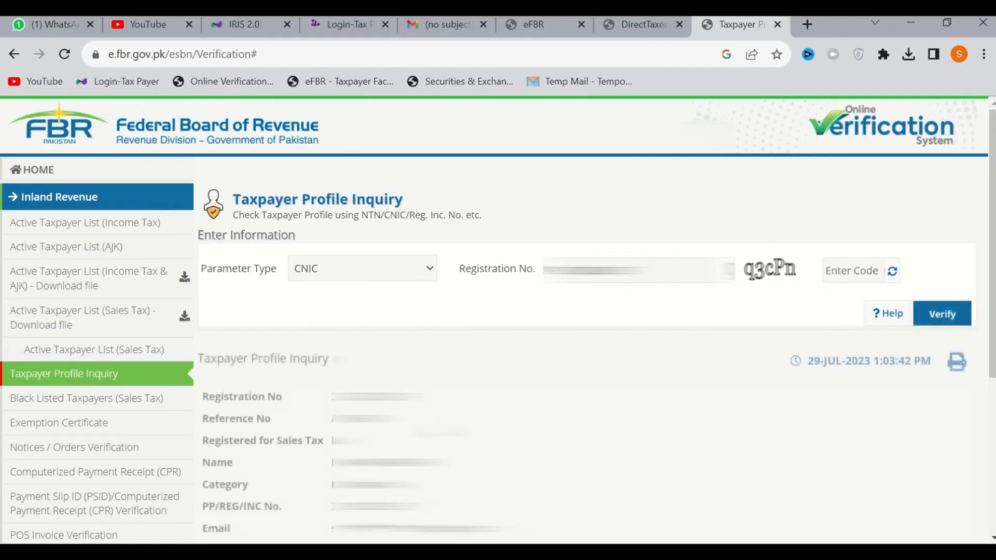